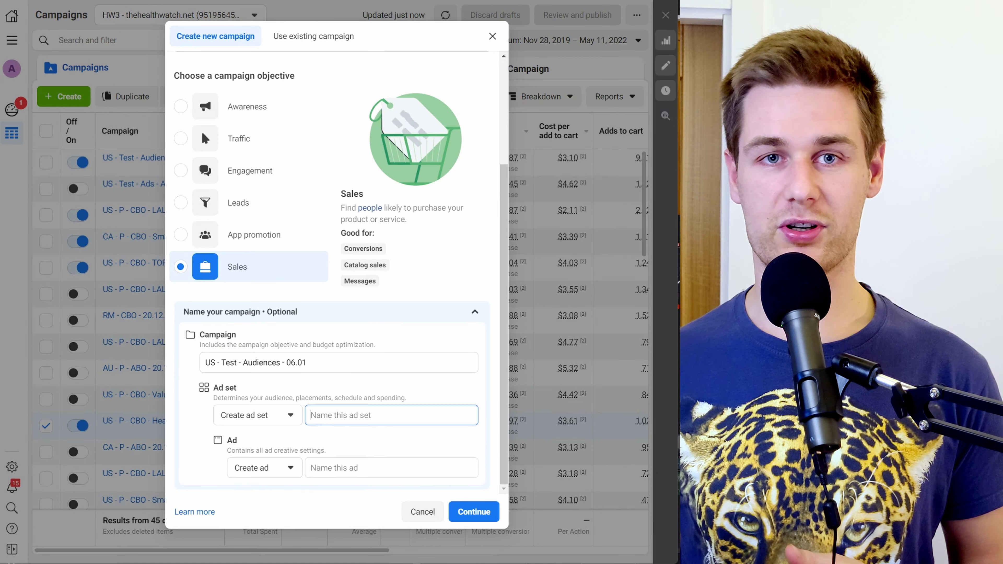
Name the ad set "I - Smartwatch - 06.01" and the ad "IMG - angle1 1x1 - 06.01", and continue to campaign setup.
{"action": "type", "text": "I - Smartwatch - 06.01"}
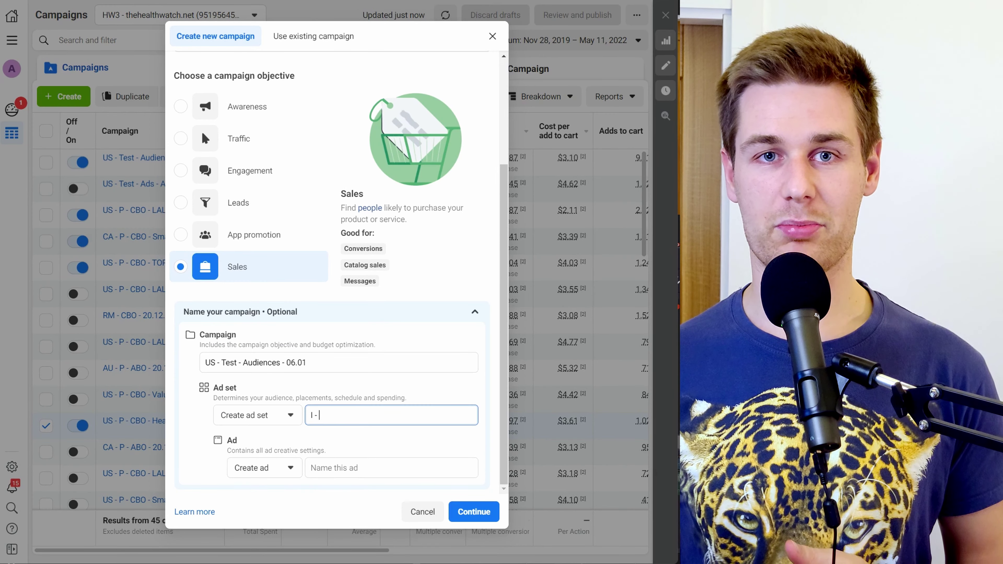
{"action": "key", "text": "Tab"}
{"action": "type", "text": "IMG - angle1 1x1 - 06.01"}
{"action": "key", "text": "Return"}
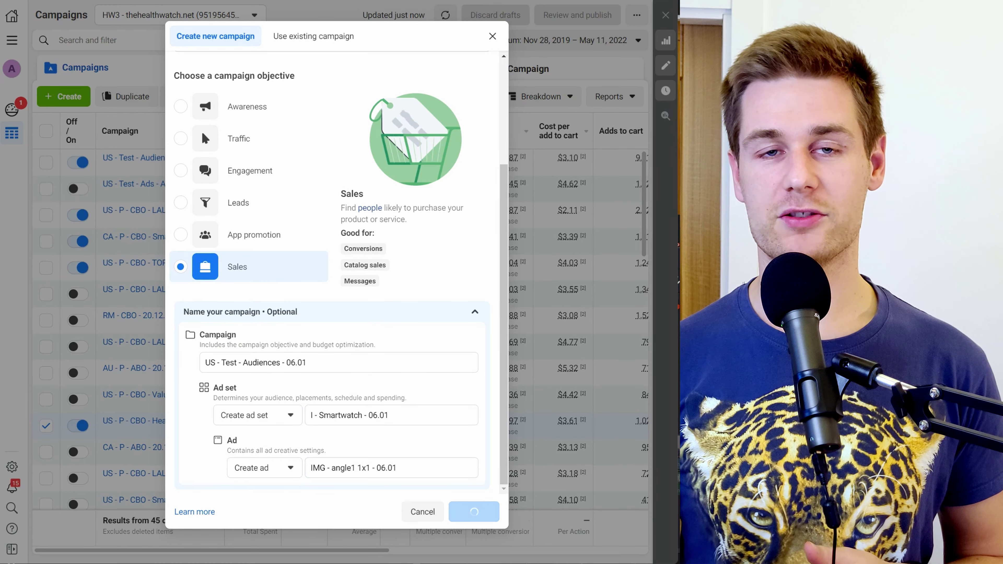
Schedule the ad set to start on May 12, 2022 at 12:01 AM Eastern Time.
{"action": "scroll", "coordinate": [285, 288], "scroll_direction": "down", "scroll_amount": 2}
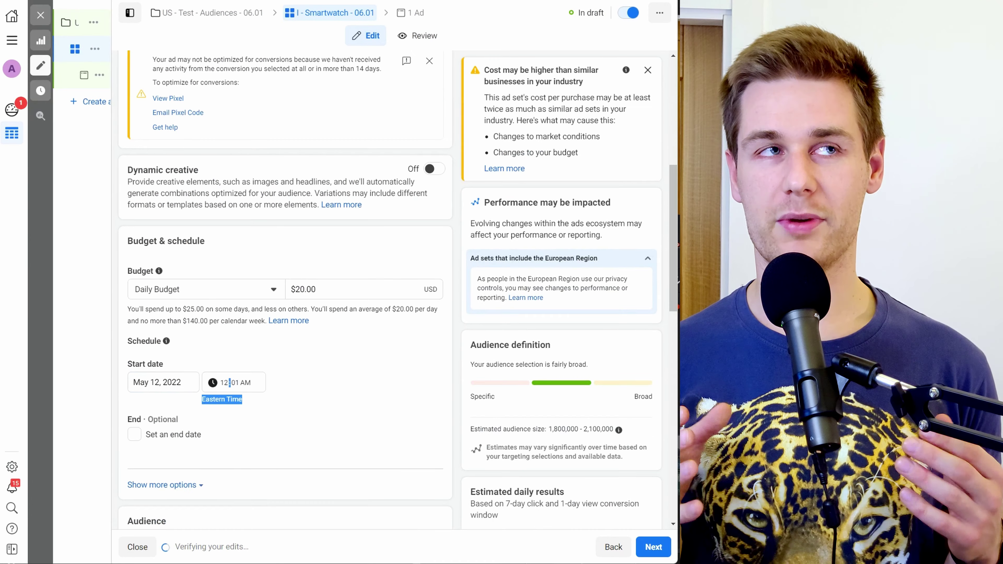
{"action": "scroll", "coordinate": [286, 316], "scroll_direction": "down", "scroll_amount": 10}
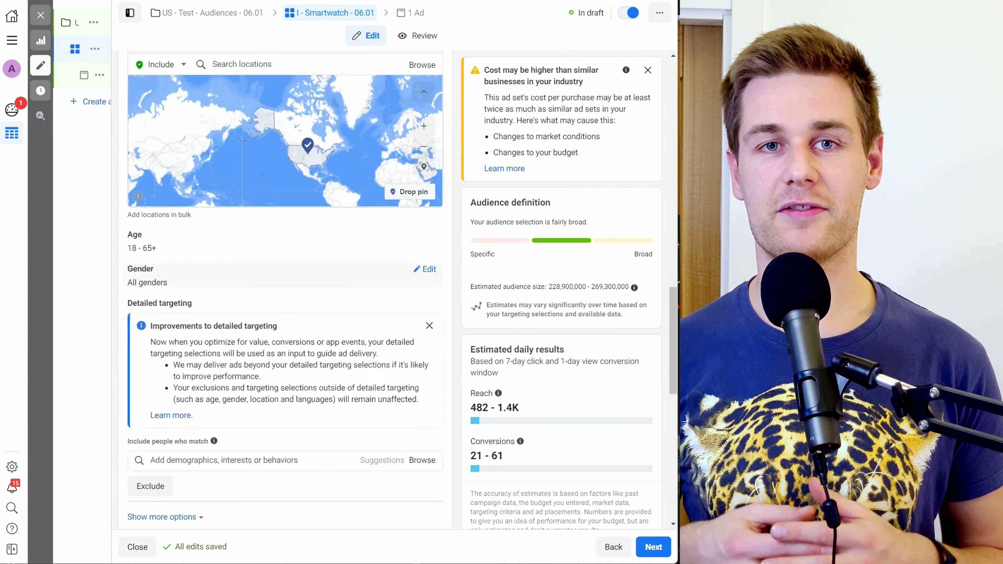
{"action": "scroll", "coordinate": [286, 316], "scroll_direction": "down", "scroll_amount": 7}
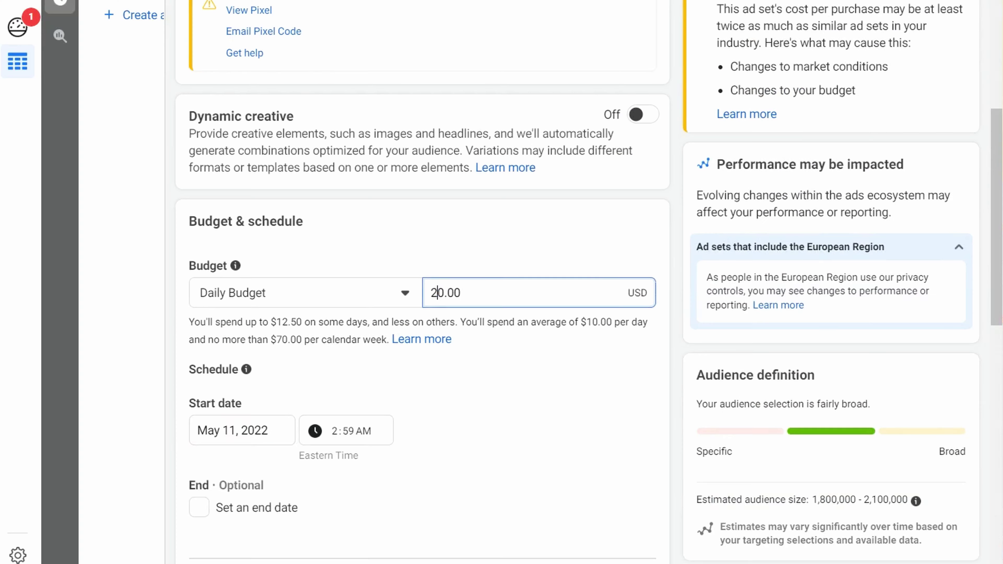
{"action": "left_click", "coordinate": [241, 431]}
{"action": "left_click", "coordinate": [317, 534]}
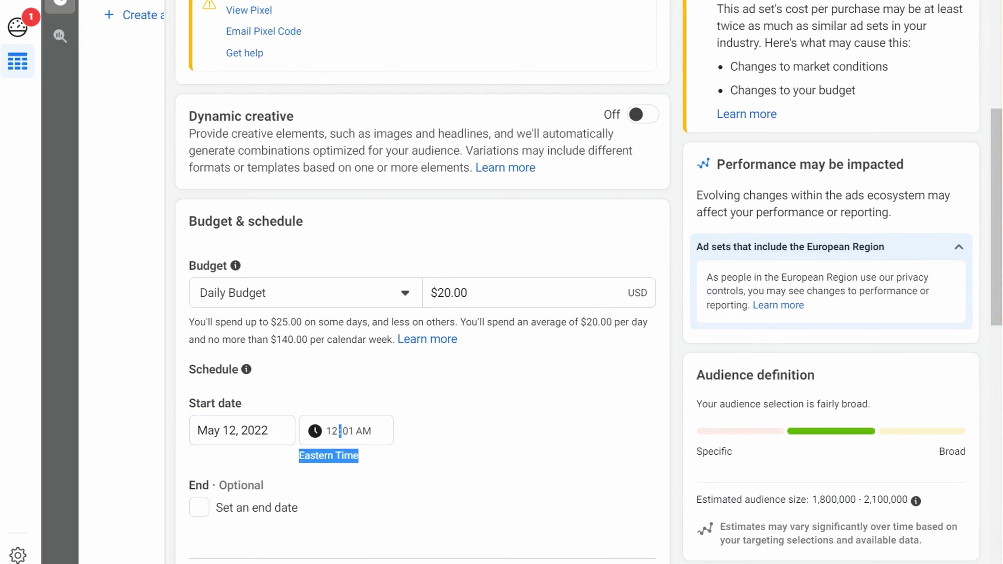
Add the smartwatch interest to the ad set's detailed targeting.
{"action": "scroll", "coordinate": [422, 277], "scroll_direction": "down", "scroll_amount": 5}
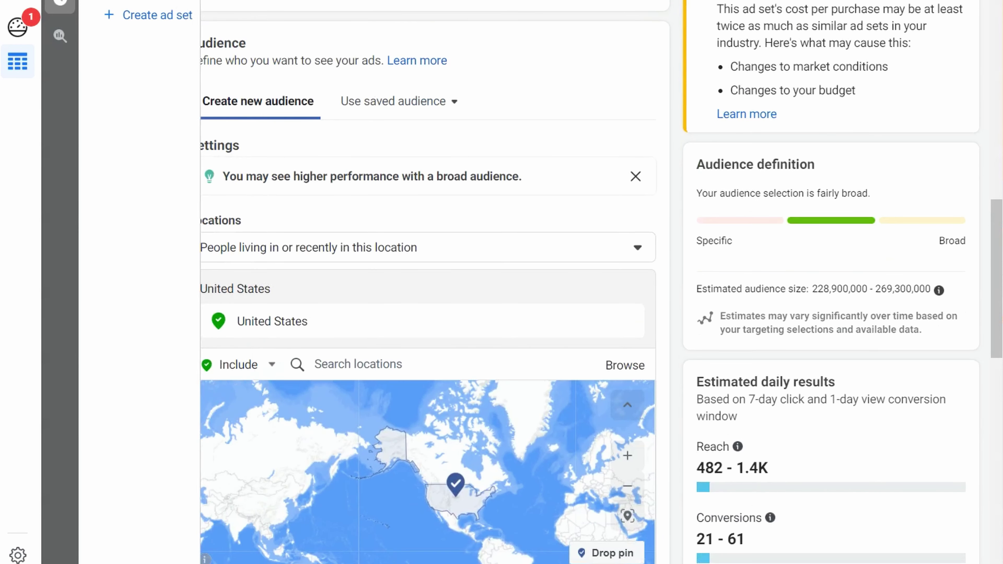
{"action": "scroll", "coordinate": [422, 277], "scroll_direction": "down", "scroll_amount": 10}
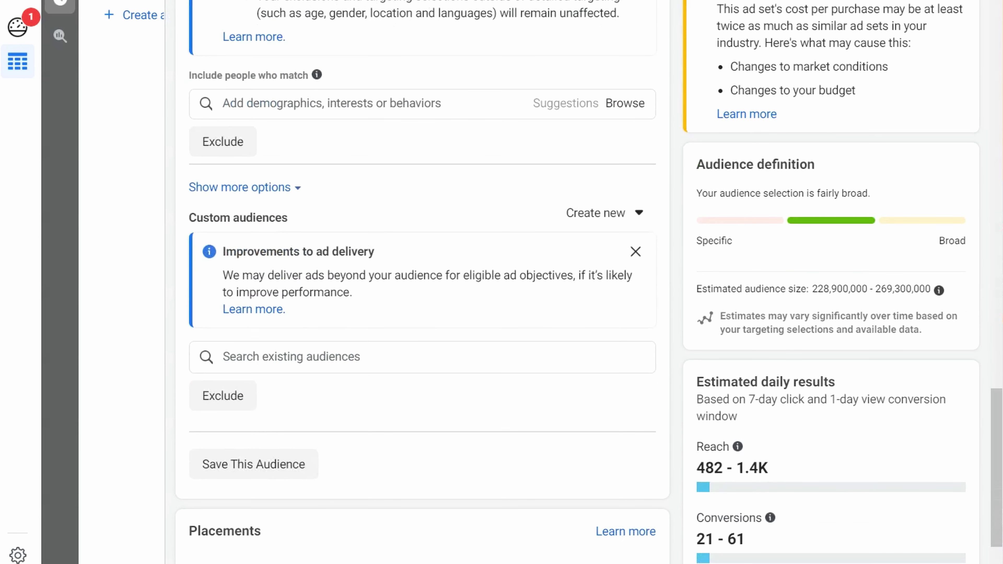
{"action": "type", "text": "smartwatch"}
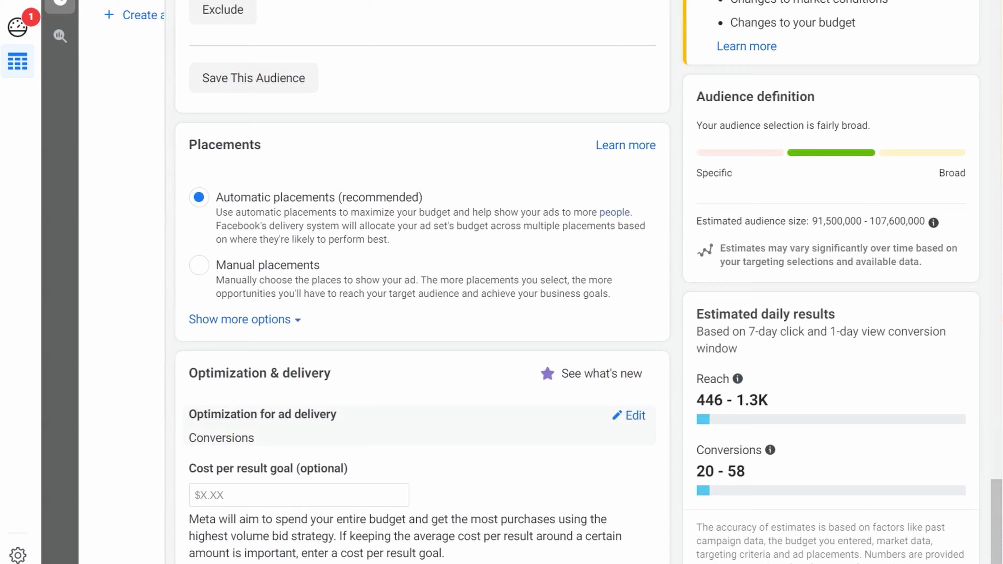
{"action": "scroll", "coordinate": [422, 276], "scroll_direction": "up", "scroll_amount": 15}
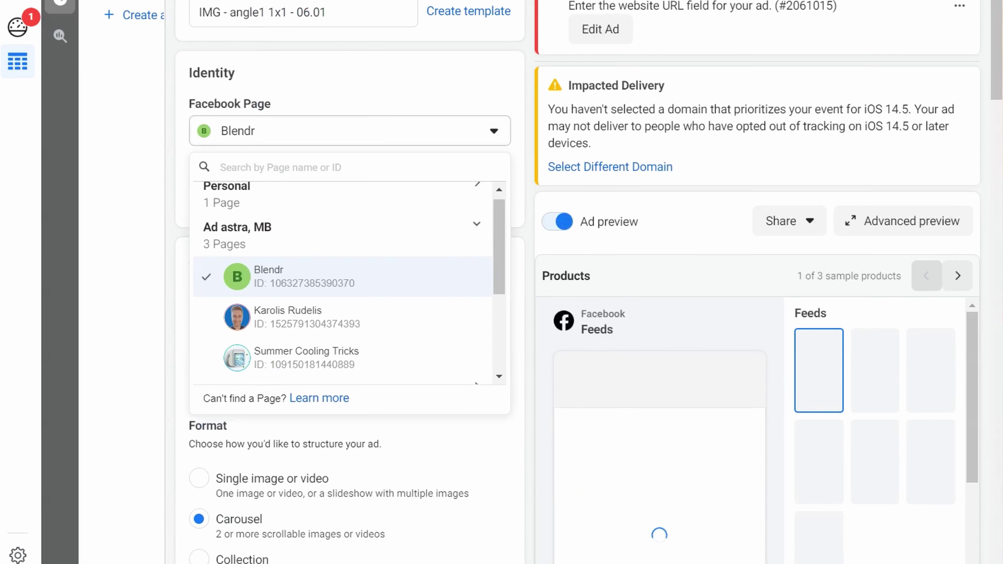
{"action": "scroll", "coordinate": [347, 313], "scroll_direction": "down", "scroll_amount": 3}
{"action": "scroll", "coordinate": [347, 316], "scroll_direction": "down", "scroll_amount": 10}
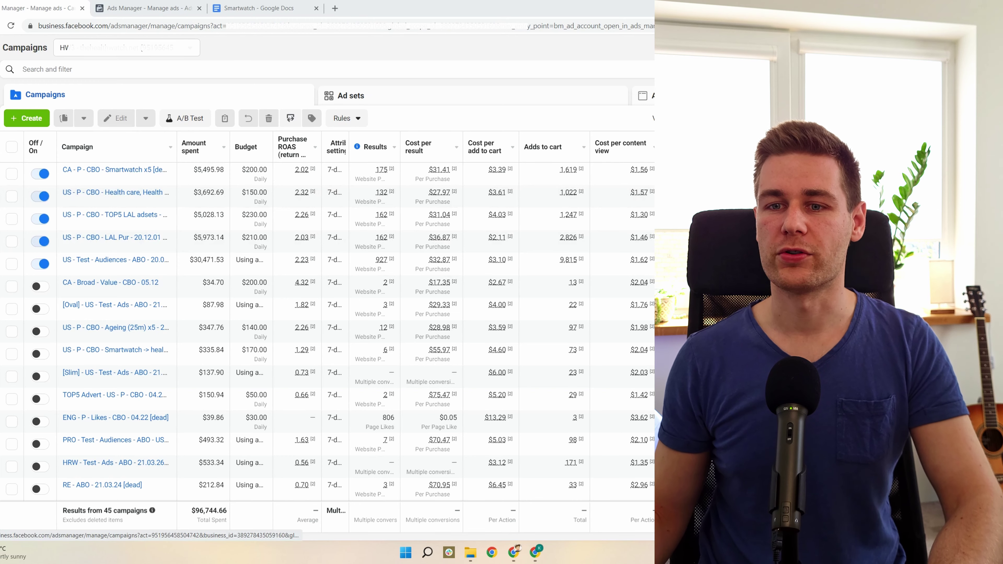
Start a new campaign with the Sales objective and expand its optional naming section.
{"action": "left_click", "coordinate": [27, 118]}
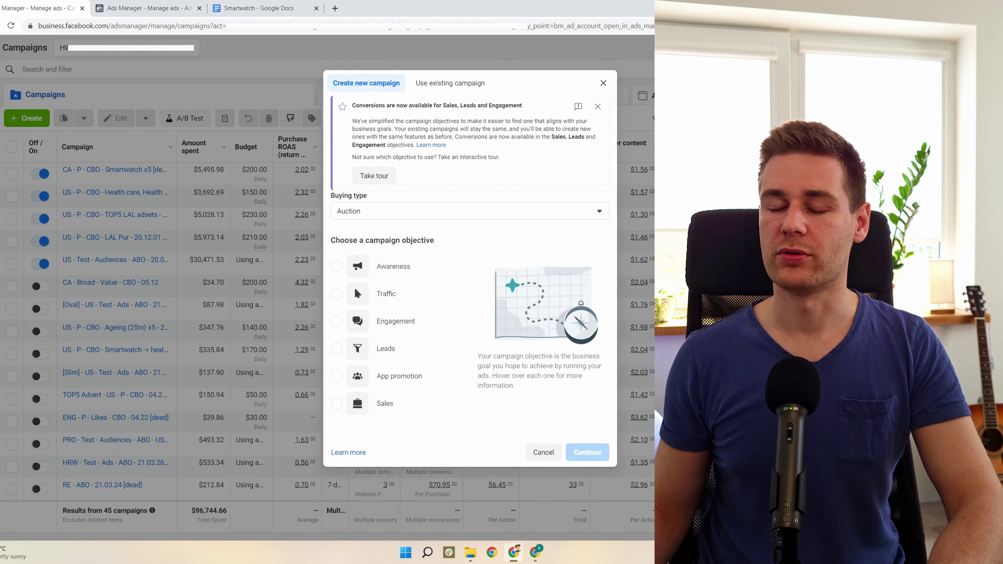
{"action": "left_click", "coordinate": [384, 403]}
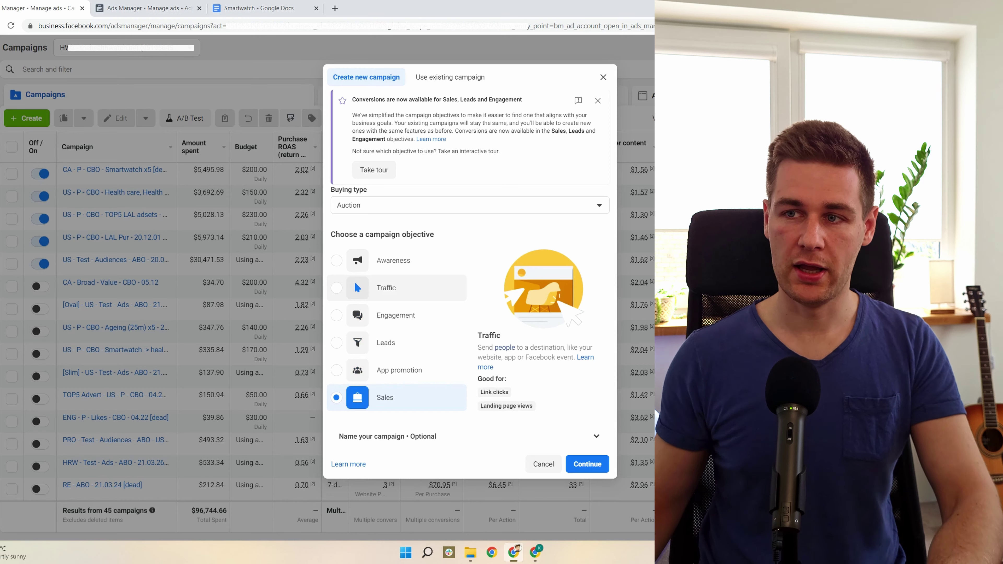
{"action": "left_click", "coordinate": [395, 436]}
{"action": "scroll", "coordinate": [394, 300], "scroll_direction": "down", "scroll_amount": 3}
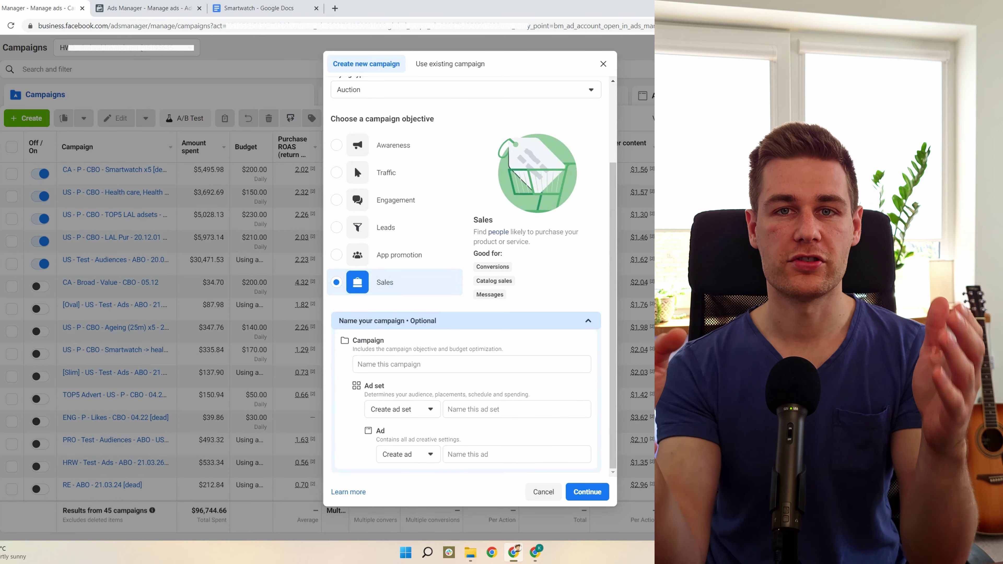
Name the campaign "US - Test - Audiences - 05.16".
{"action": "left_click", "coordinate": [472, 364]}
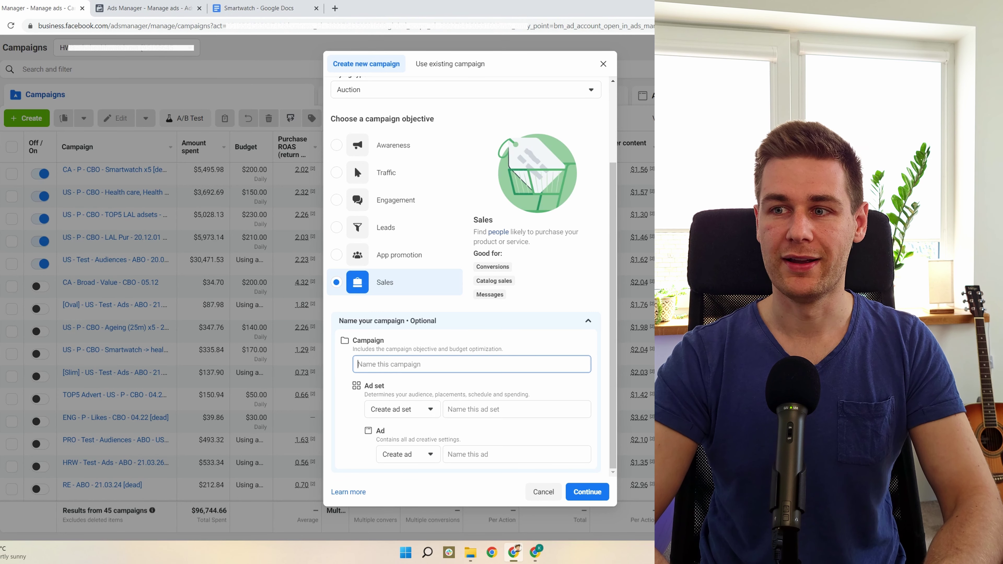
{"action": "type", "text": "US"}
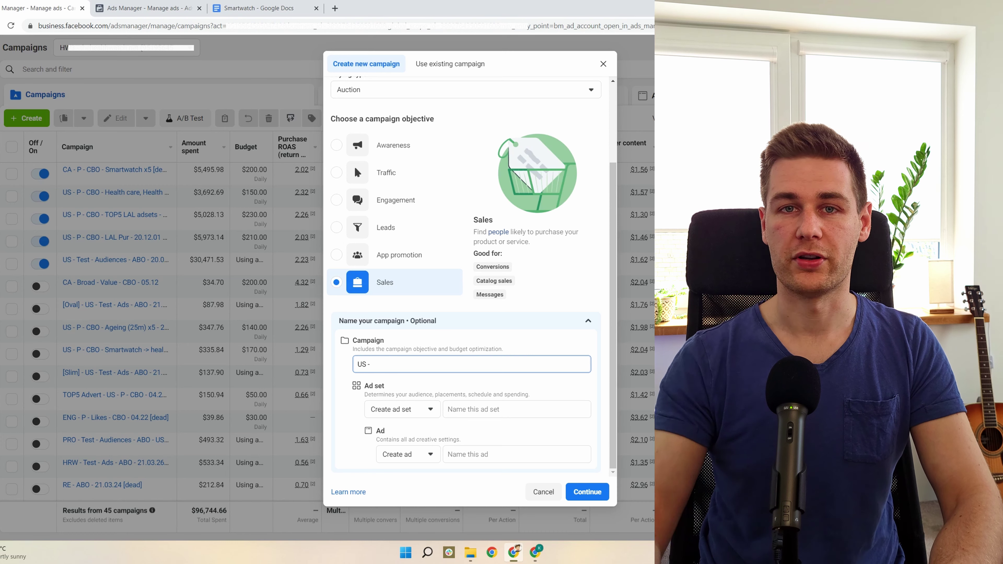
{"action": "type", "text": " - Test -"}
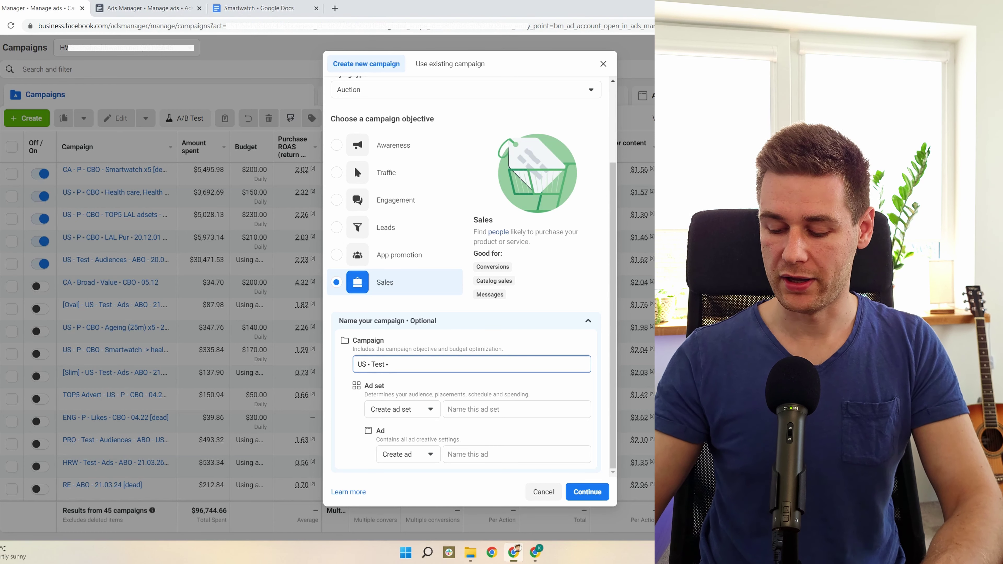
{"action": "type", "text": "Audience"}
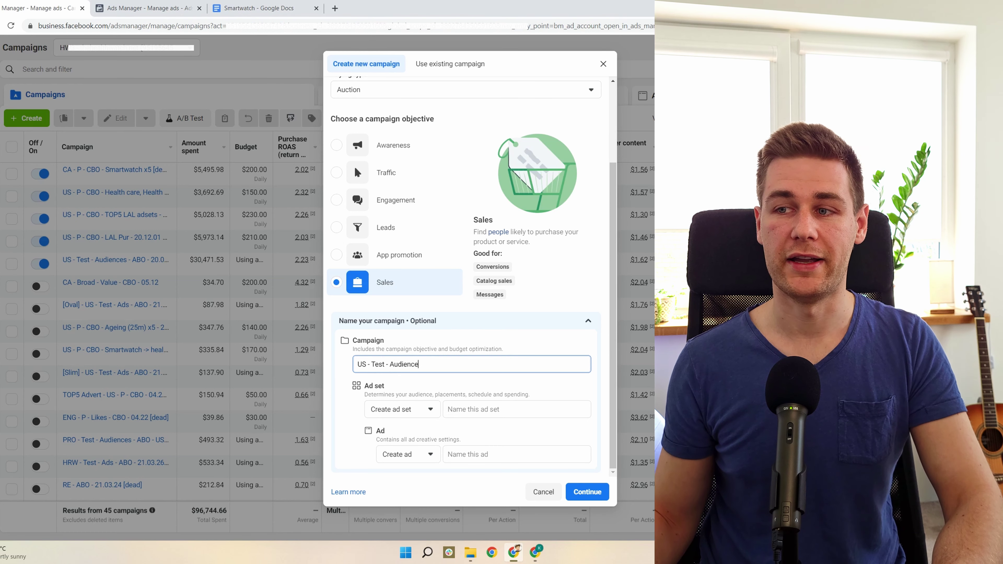
{"action": "type", "text": "s - 05.16"}
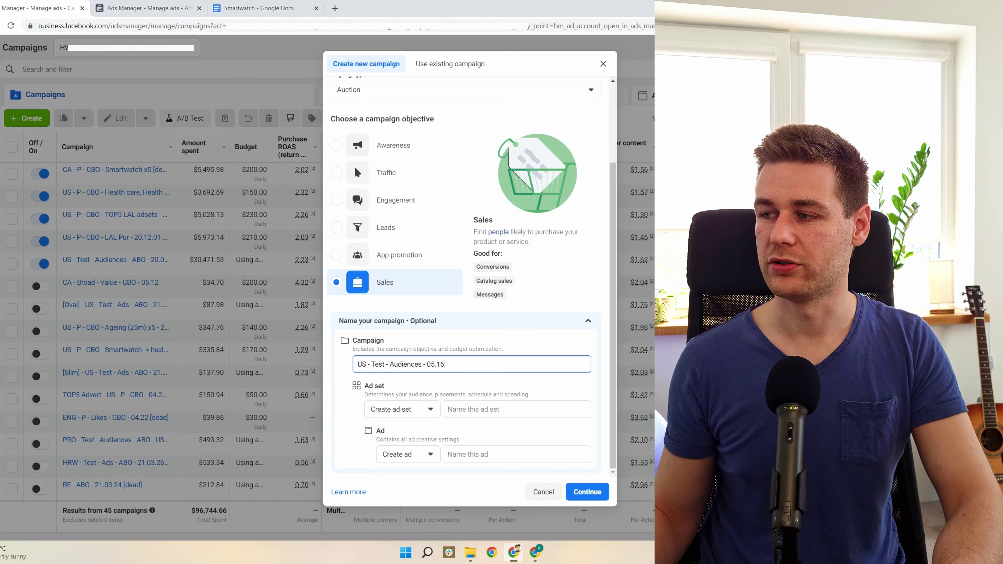
{"action": "left_click_drag", "start_coordinate": [426, 365], "coordinate": [430, 365]}
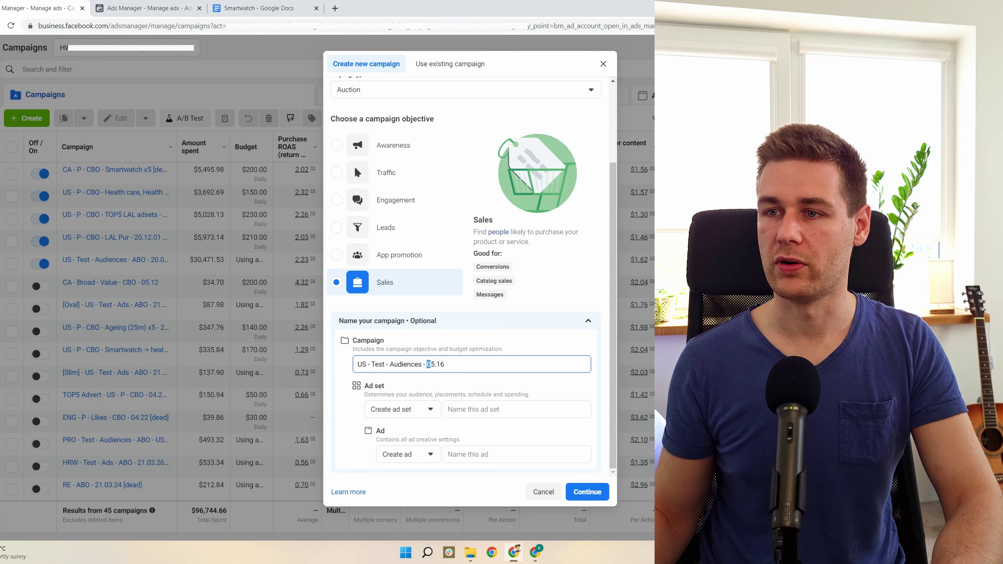
{"action": "key", "text": "shift+Left"}
{"action": "key", "text": "shift+Left"}
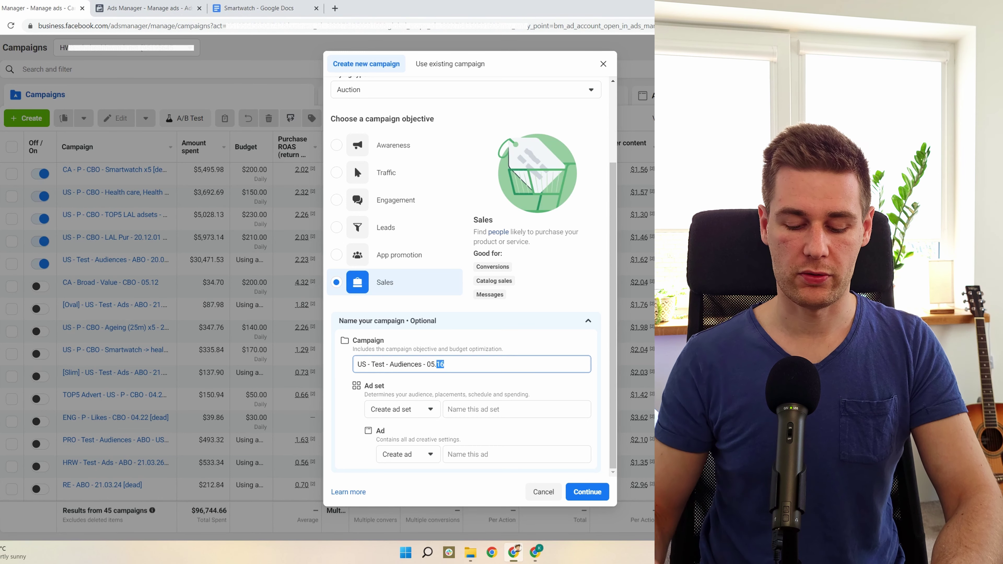
Name the ad set "I - Smartwatch - 05.16".
{"action": "key", "text": "Tab"}
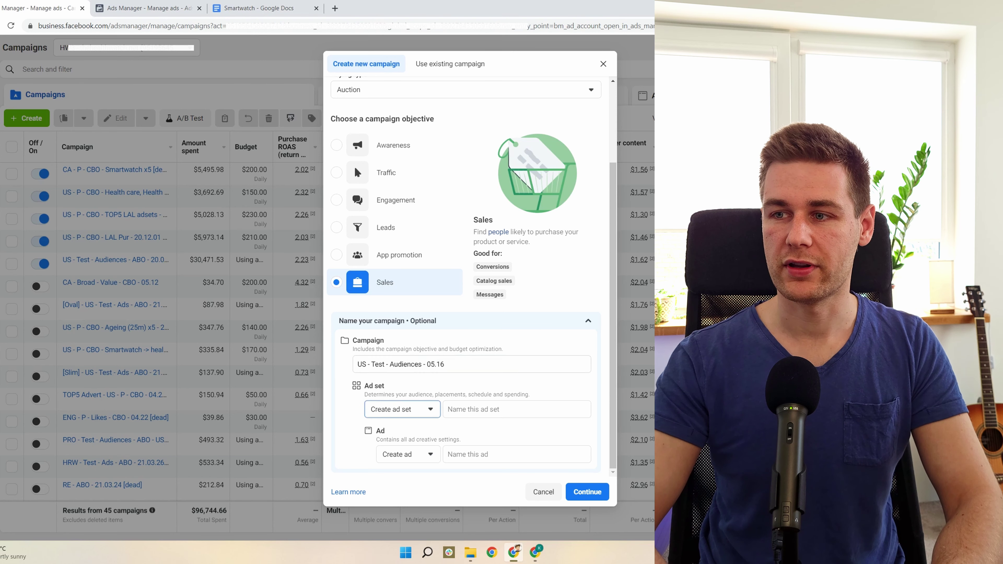
{"action": "key", "text": "Tab"}
{"action": "left_click", "coordinate": [448, 409]}
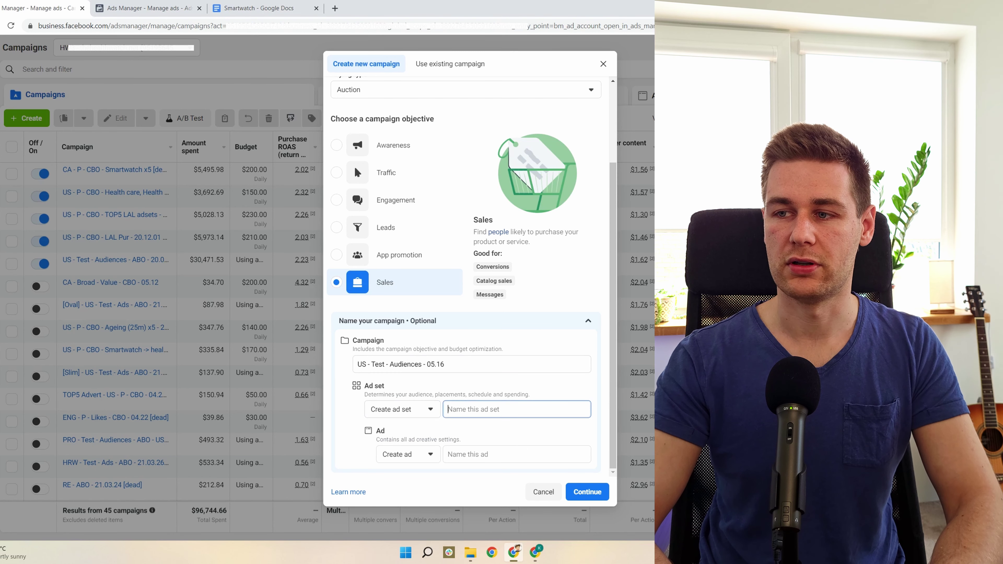
{"action": "type", "text": "I -"}
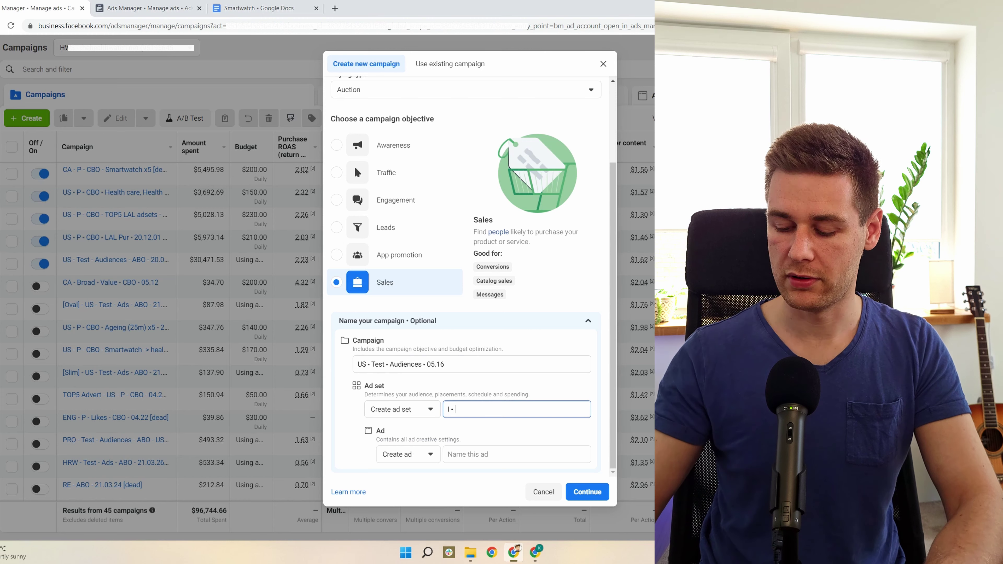
{"action": "type", "text": " Smartwatch "}
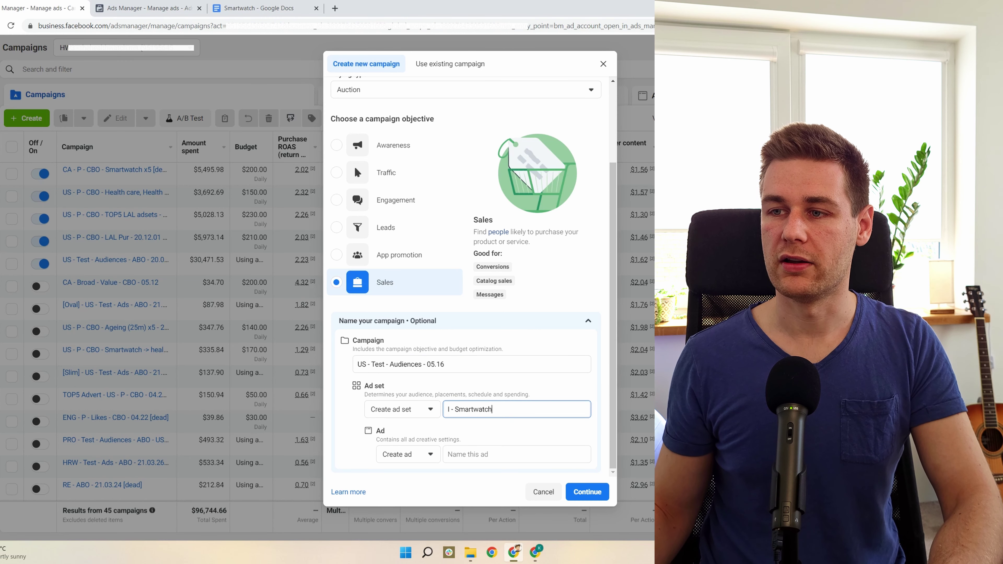
{"action": "type", "text": "- 05.16"}
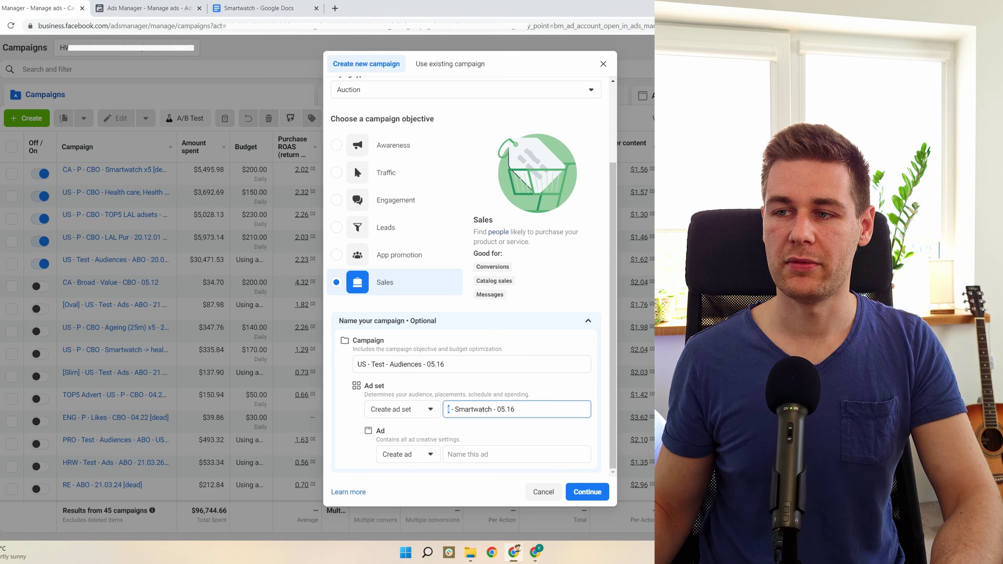
Try the prefixes L and C in the ad set name and restore the prefix I.
{"action": "type", "text": "L "}
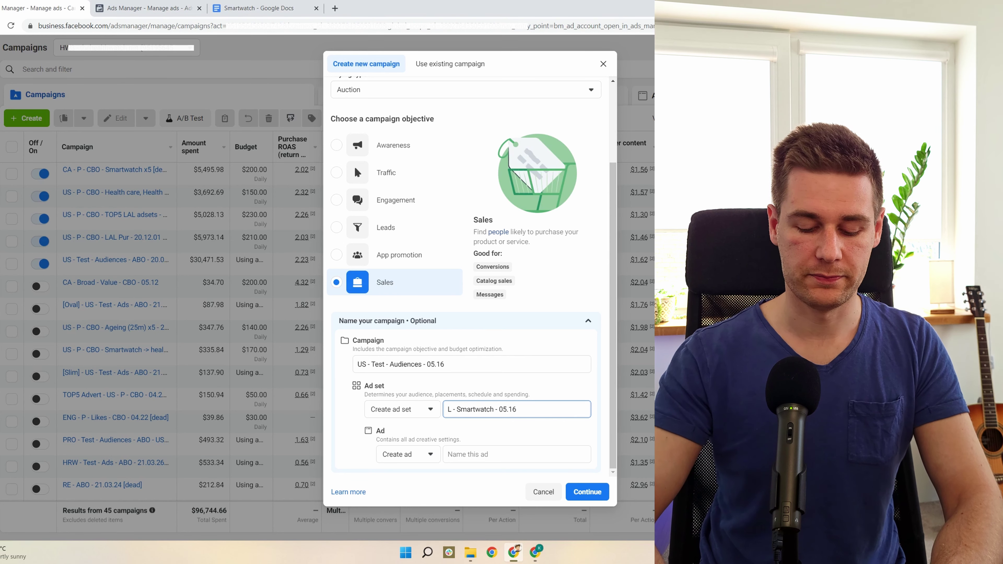
{"action": "type", "text": "C"}
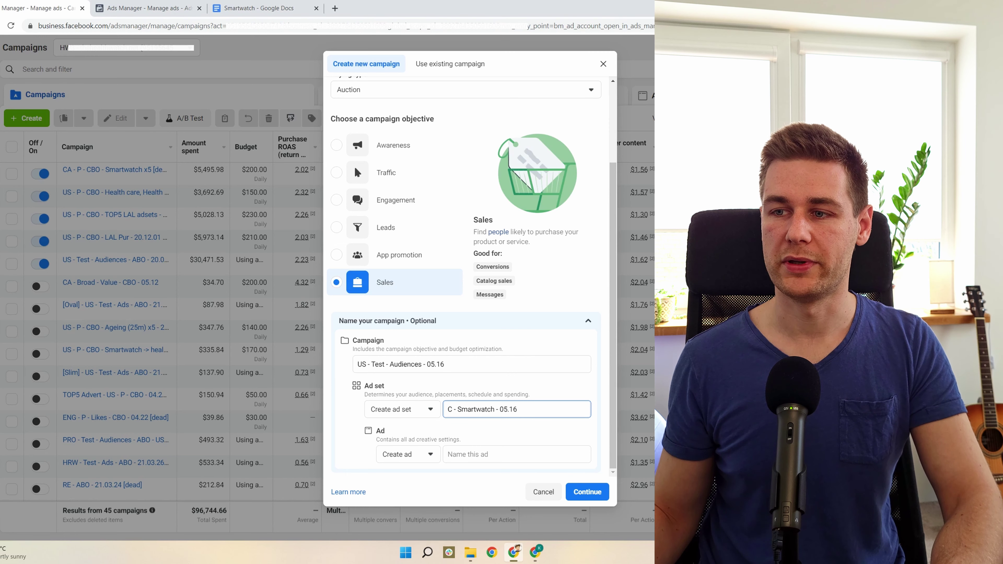
{"action": "key", "text": "BackSpace"}
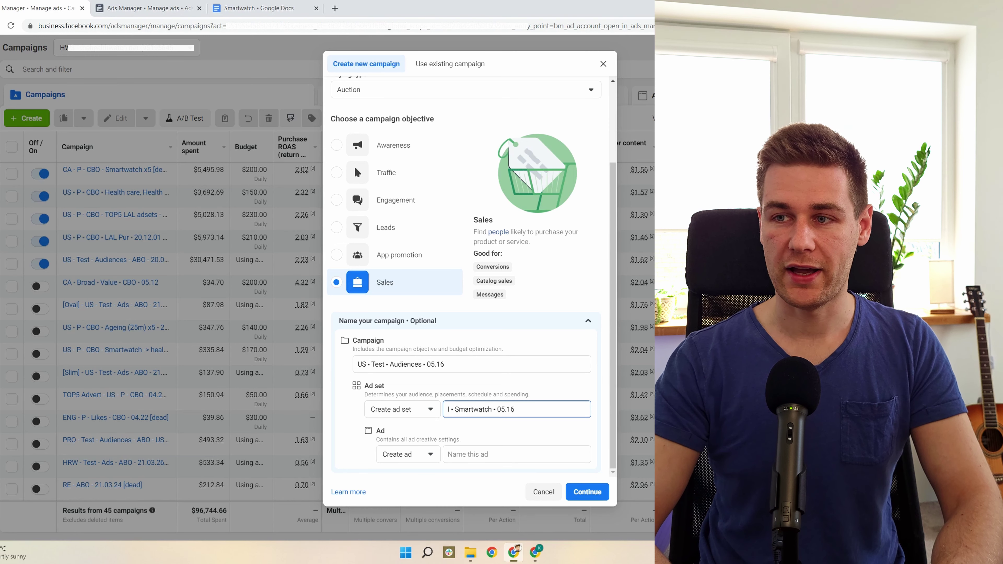
Name the ad "VID - vl3 - 05.16".
{"action": "left_click", "coordinate": [448, 454]}
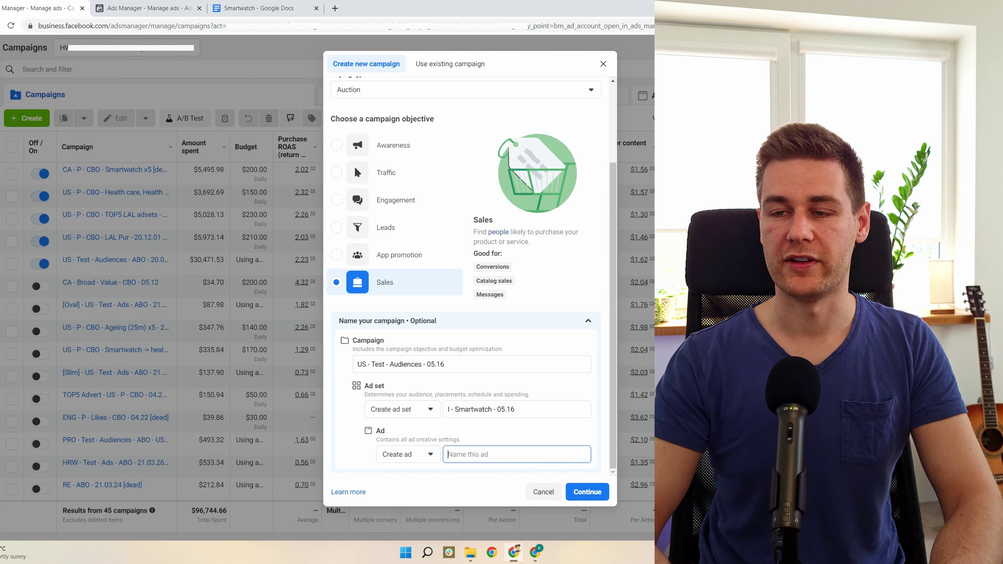
{"action": "type", "text": "V"}
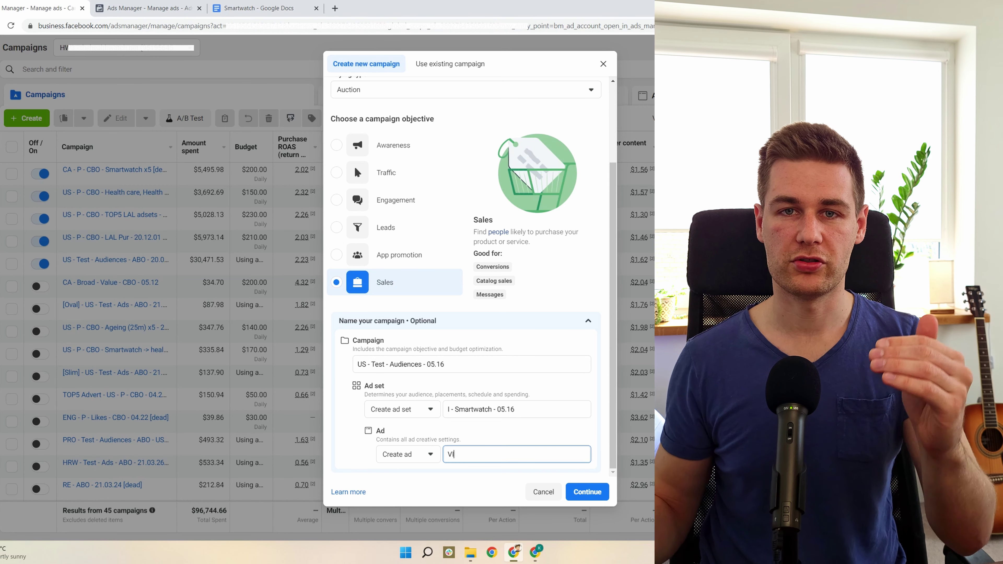
{"action": "type", "text": "ID -"}
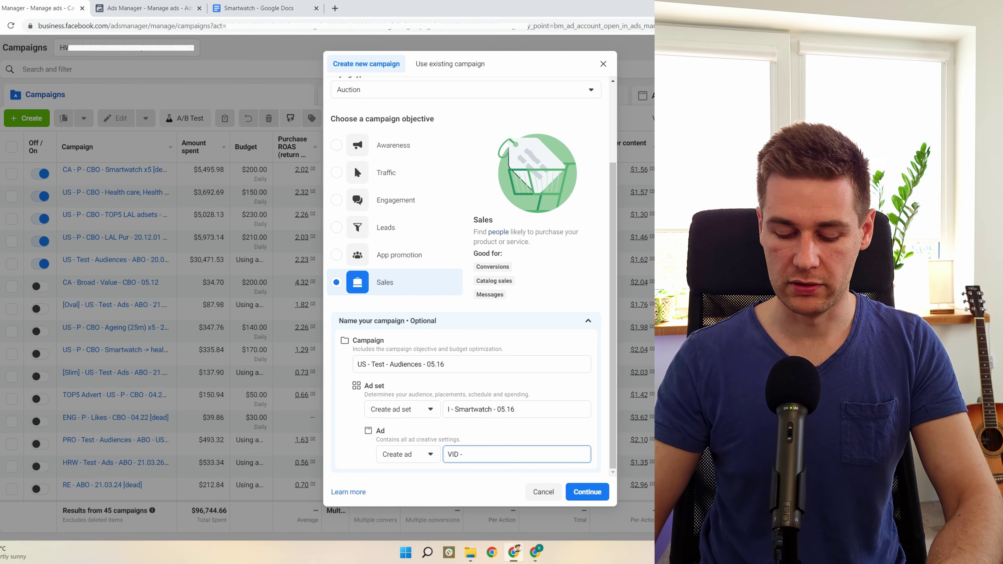
{"action": "type", "text": "vl3"}
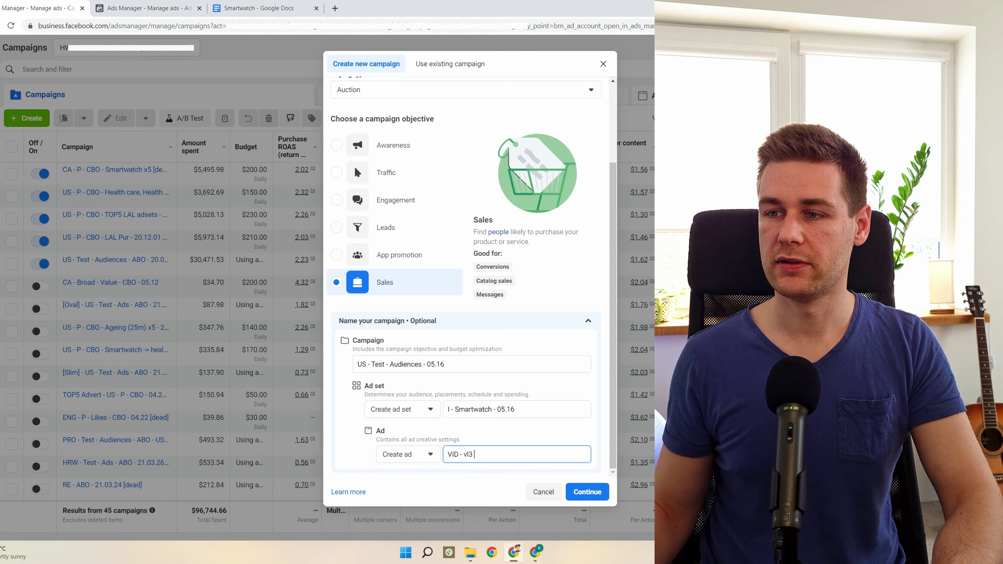
{"action": "type", "text": " - 05.16"}
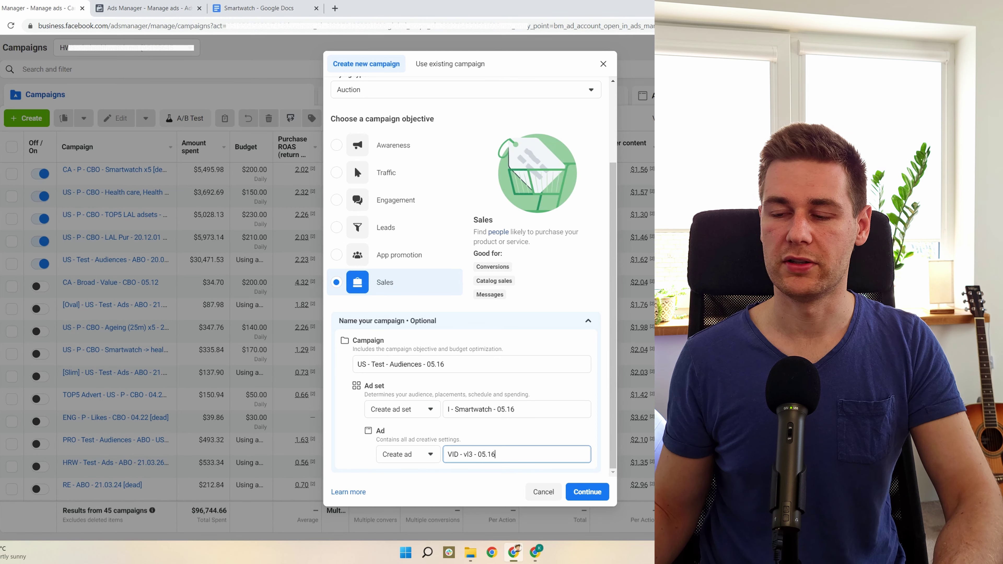
{"action": "left_click_drag", "start_coordinate": [462, 454], "coordinate": [473, 454]}
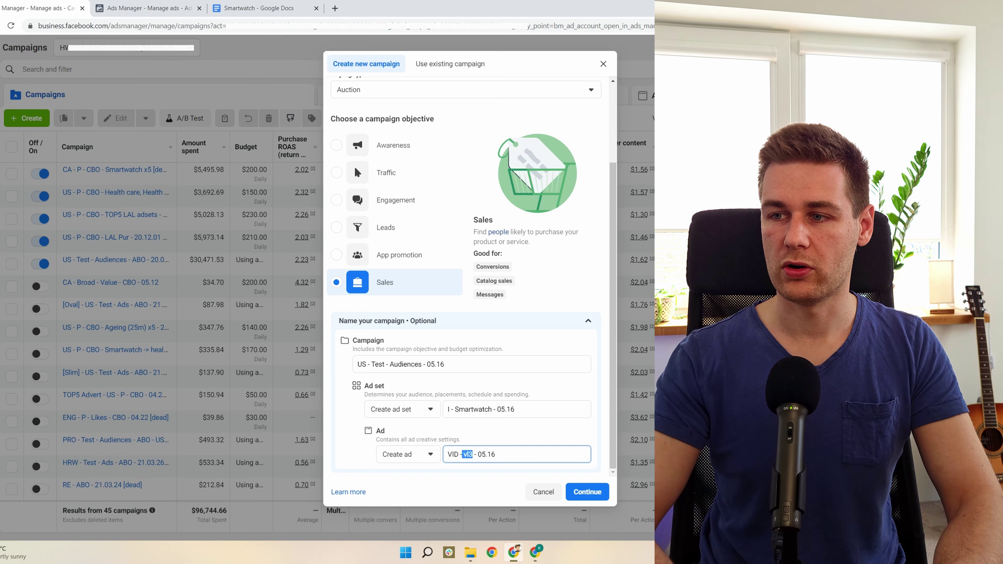
Rename the ad as "VID - vl3_walkthrough - 05.16" and continue to the new campaign's editing view.
{"action": "left_click", "coordinate": [473, 454]}
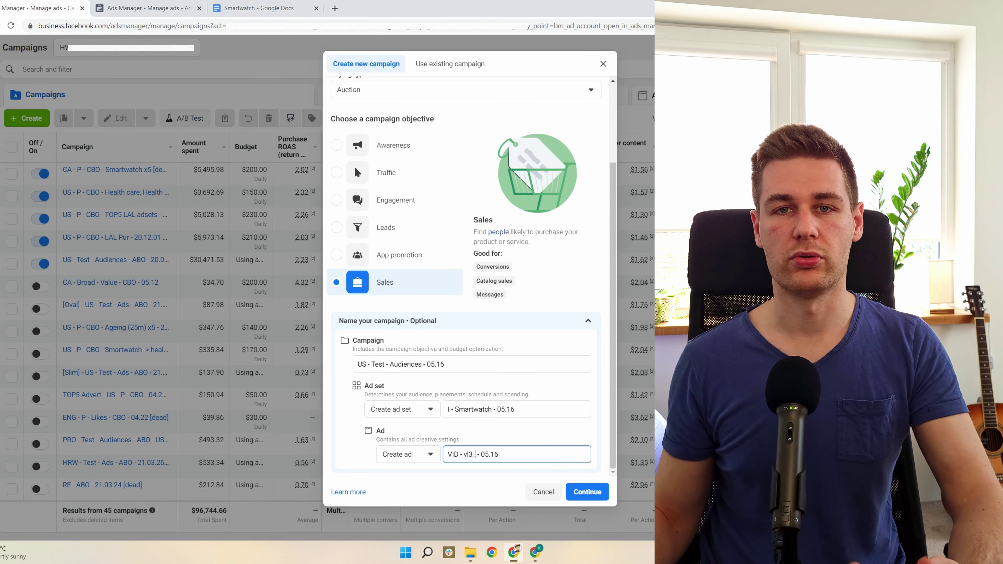
{"action": "type", "text": "_walkthrough"}
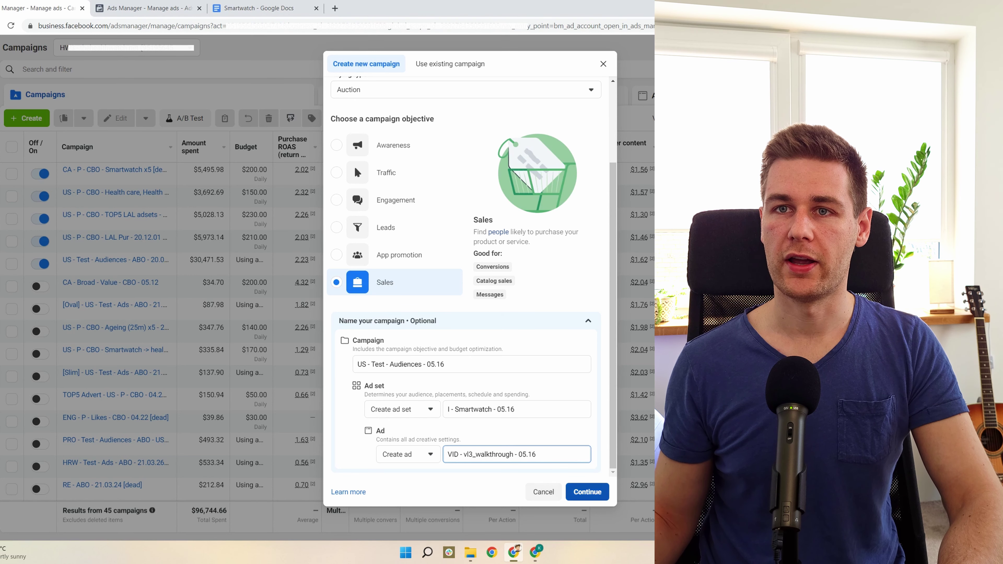
{"action": "left_click", "coordinate": [587, 492]}
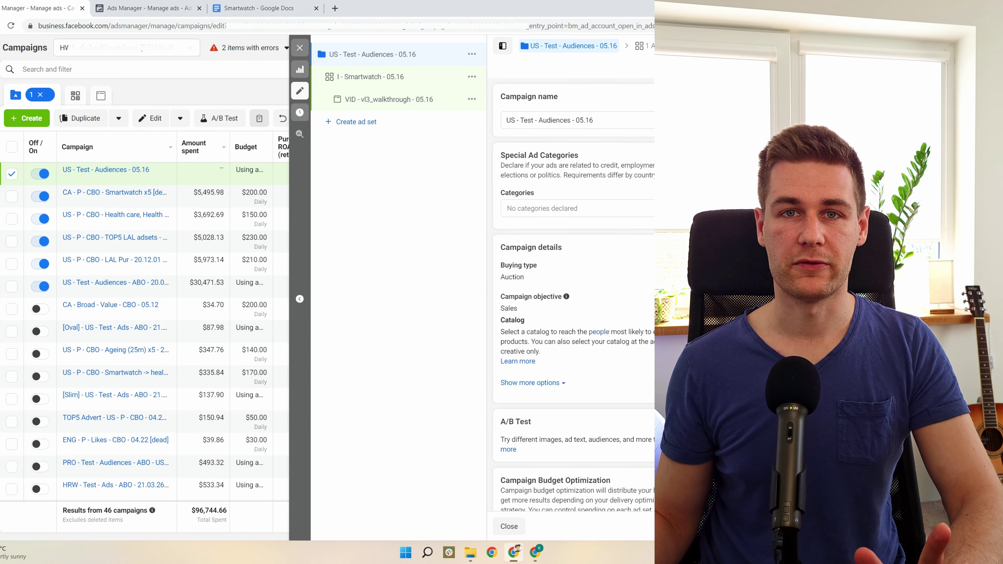
Open the "I - Smartwatch - 05.16" ad set and choose Purchase as its conversion event.
{"action": "scroll", "coordinate": [572, 296], "scroll_direction": "down", "scroll_amount": 1}
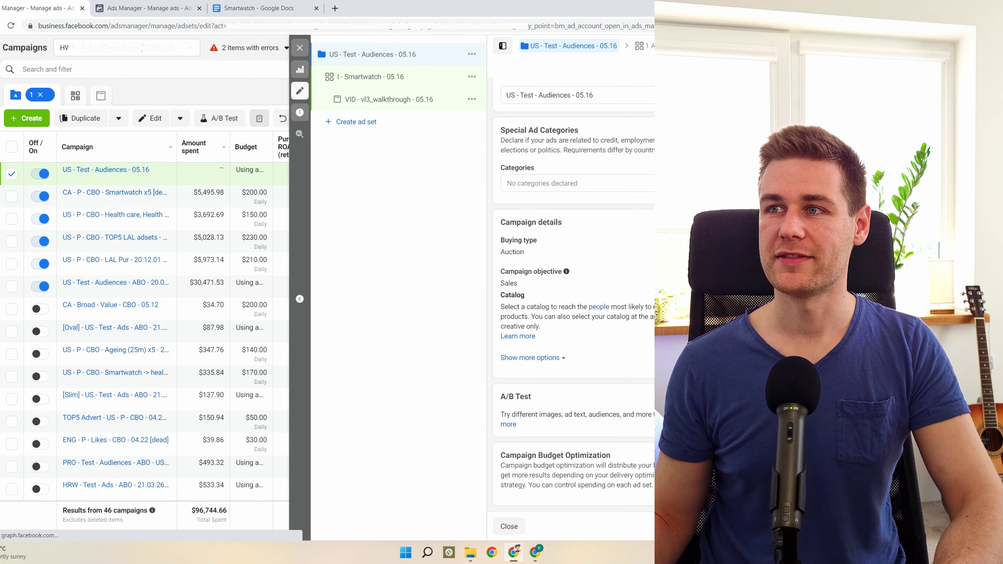
{"action": "left_click", "coordinate": [370, 77]}
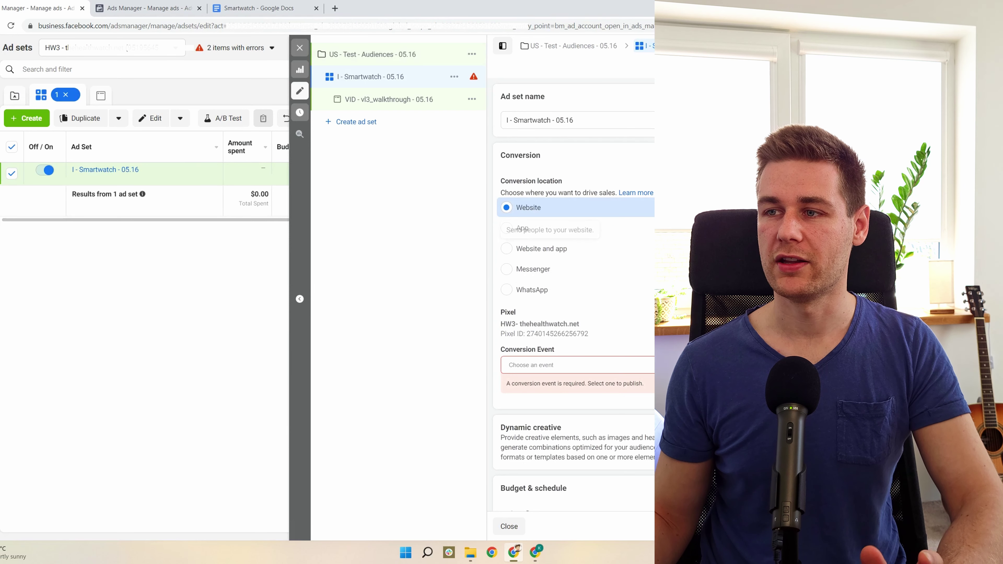
{"action": "left_click_drag", "start_coordinate": [505, 324], "coordinate": [565, 334]}
{"action": "left_click", "coordinate": [546, 333]}
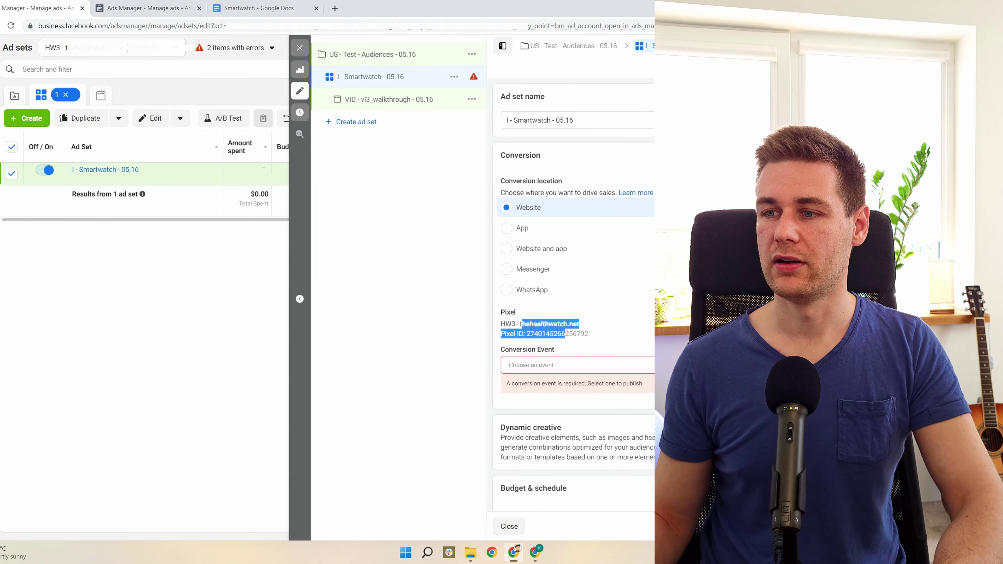
{"action": "left_click", "coordinate": [564, 334]}
{"action": "left_click", "coordinate": [577, 365]}
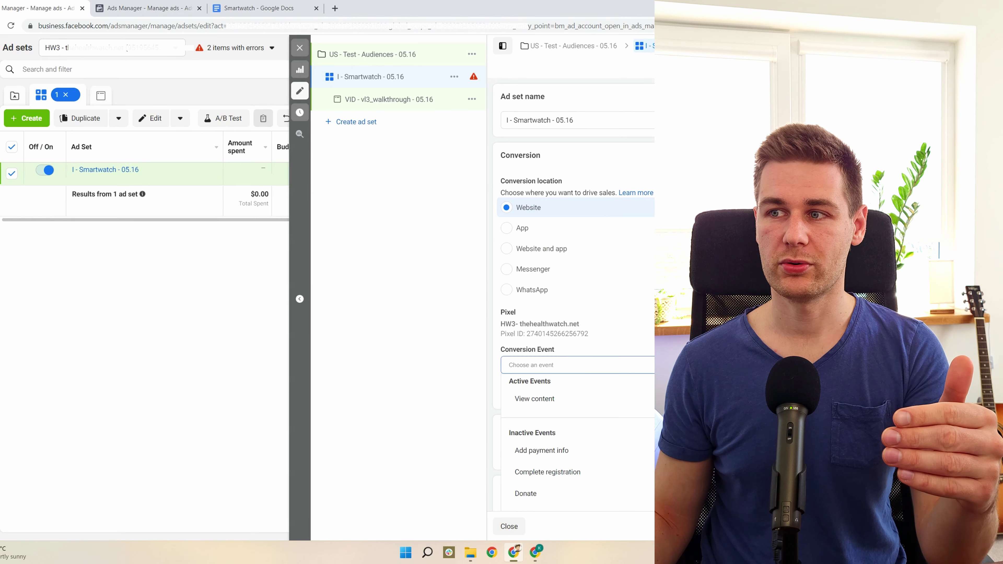
{"action": "scroll", "coordinate": [576, 460], "scroll_direction": "down", "scroll_amount": 3}
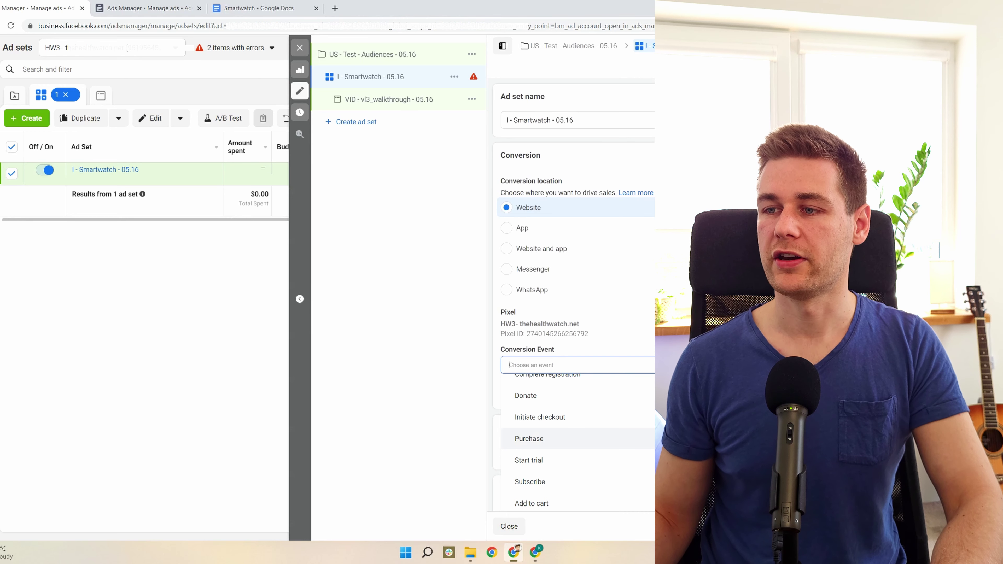
{"action": "left_click", "coordinate": [529, 438]}
Schedule the ad set to start on May 16, 2022 at 12:01 AM.
{"action": "scroll", "coordinate": [572, 355], "scroll_direction": "down", "scroll_amount": 3}
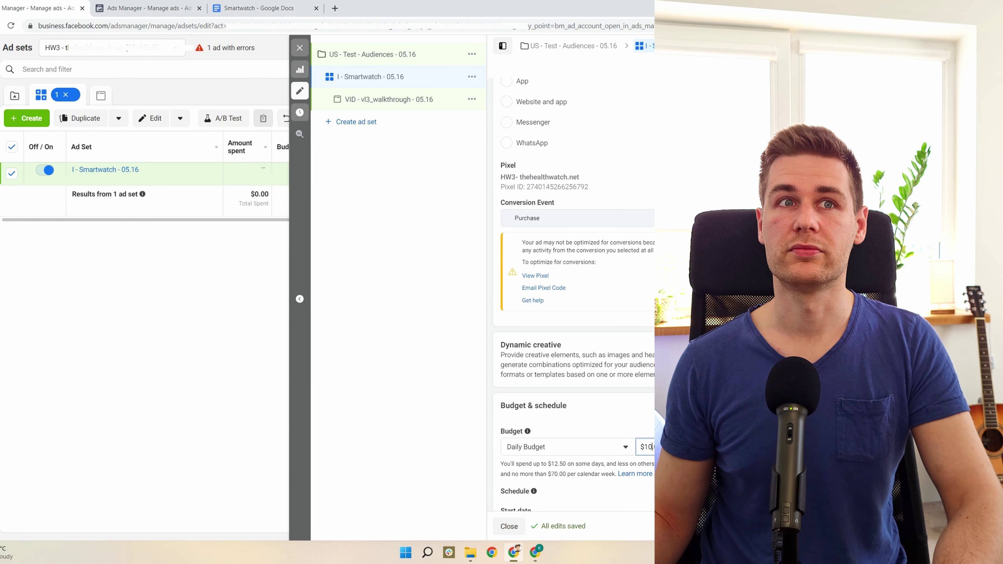
{"action": "scroll", "coordinate": [572, 317], "scroll_direction": "down", "scroll_amount": 1}
{"action": "scroll", "coordinate": [572, 316], "scroll_direction": "down", "scroll_amount": 2}
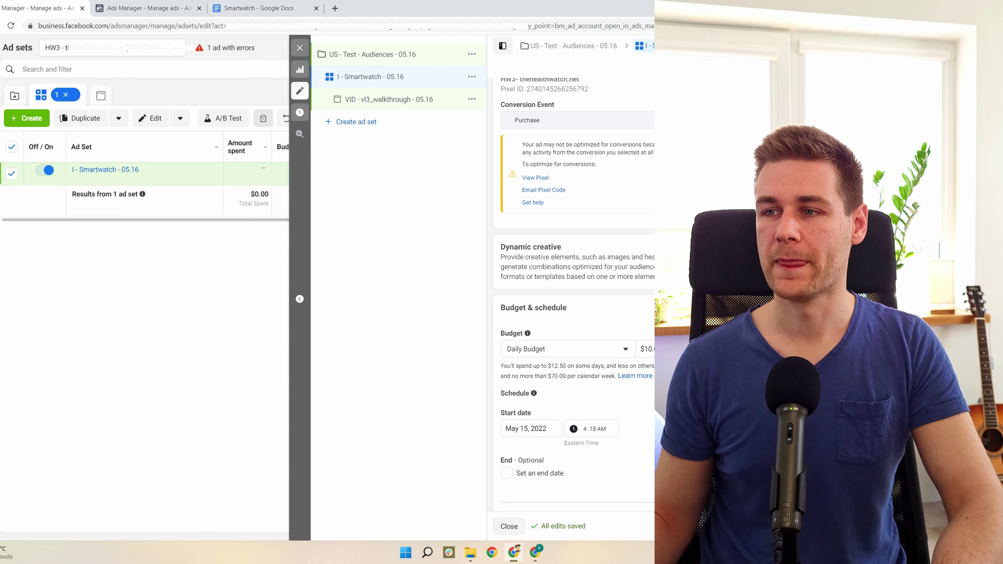
{"action": "left_click", "coordinate": [531, 428]}
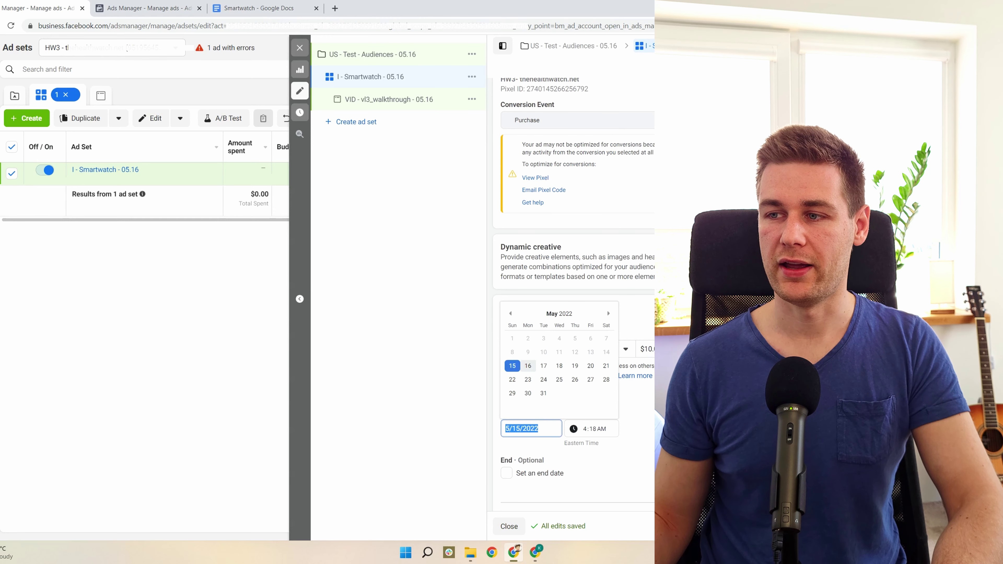
{"action": "left_click", "coordinate": [528, 366]}
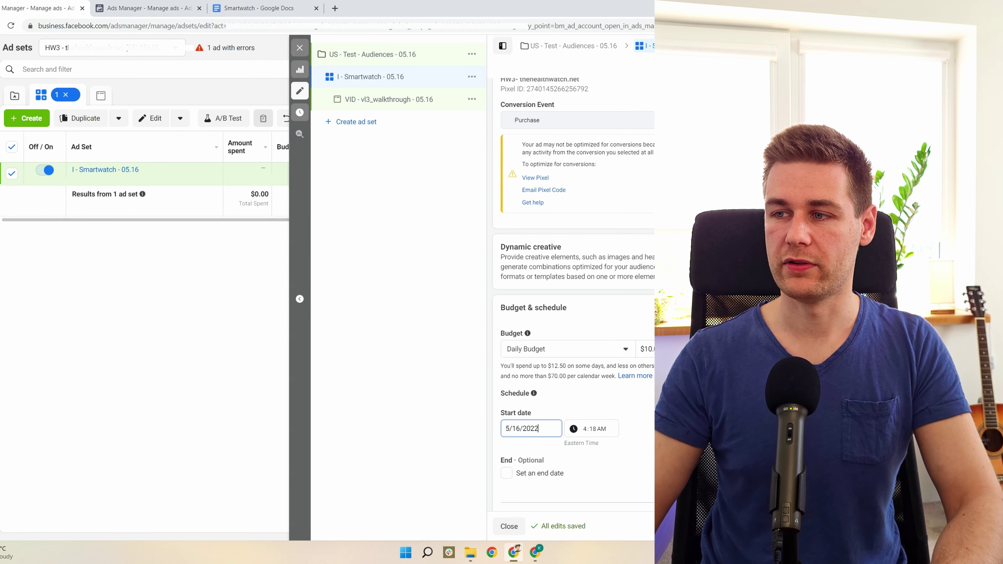
{"action": "left_click", "coordinate": [584, 429]}
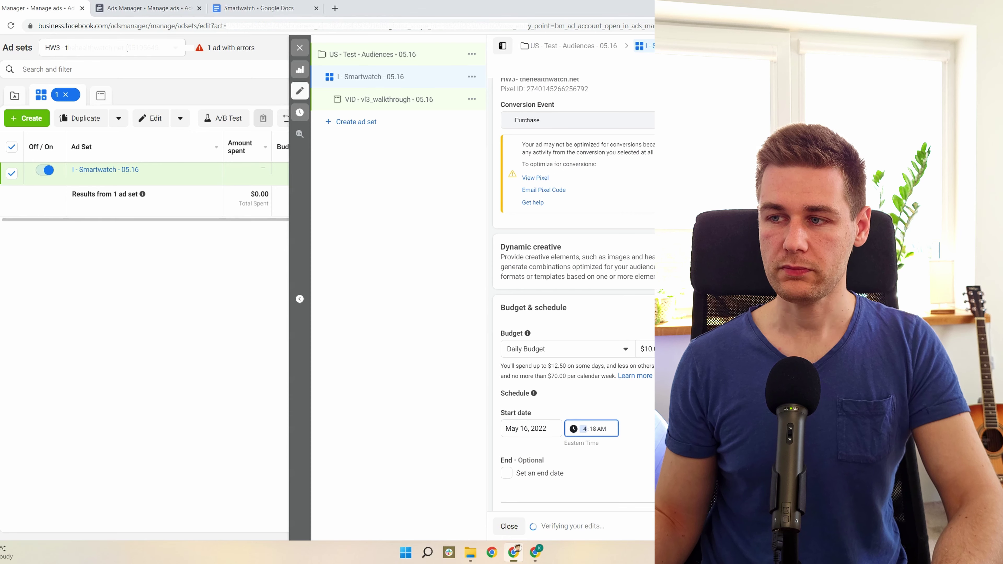
{"action": "type", "text": "12"}
{"action": "key", "text": "Right"}
{"action": "type", "text": "01"}
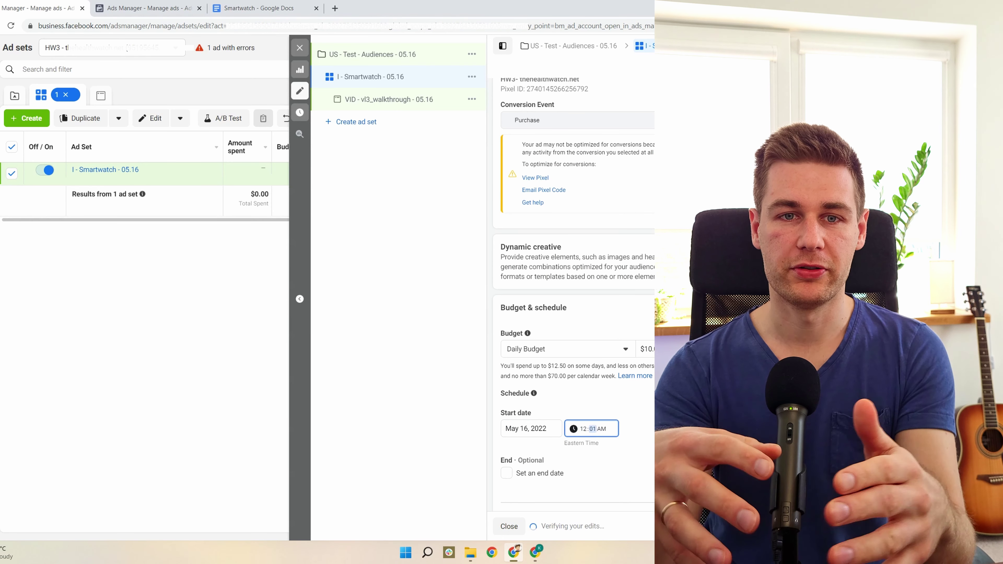
{"action": "key", "text": "Return"}
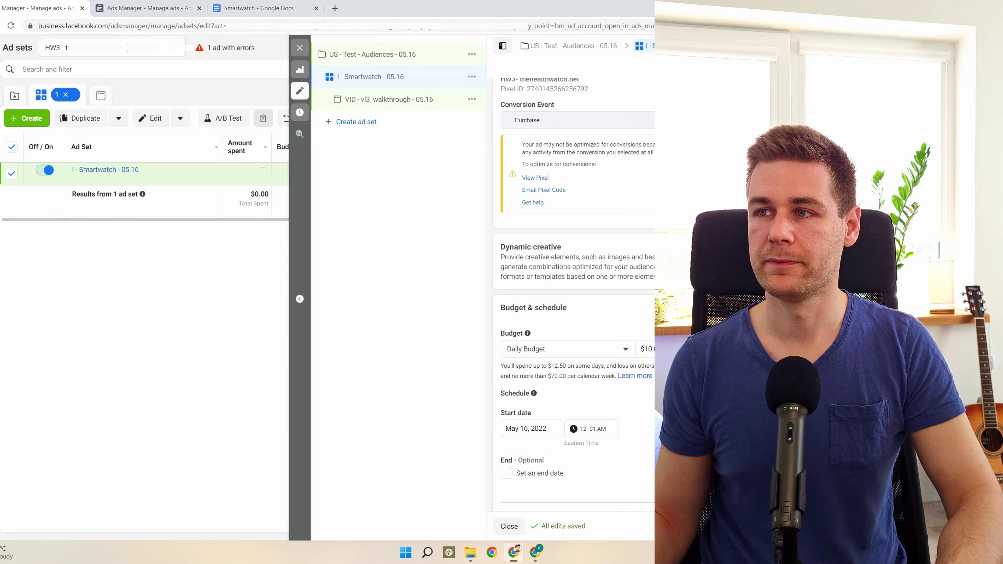
{"action": "scroll", "coordinate": [572, 296], "scroll_direction": "down", "scroll_amount": 5}
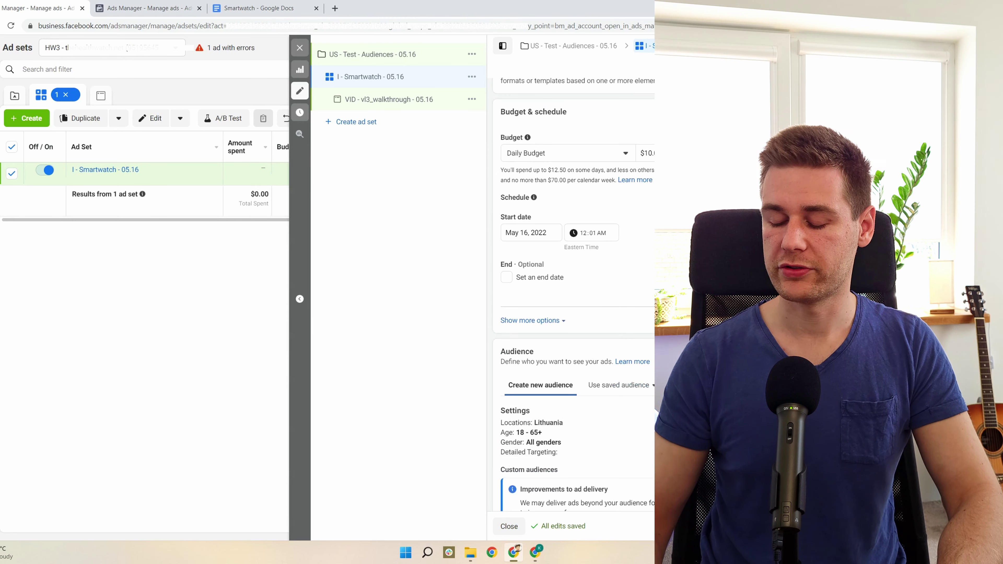
{"action": "scroll", "coordinate": [573, 296], "scroll_direction": "down", "scroll_amount": 1}
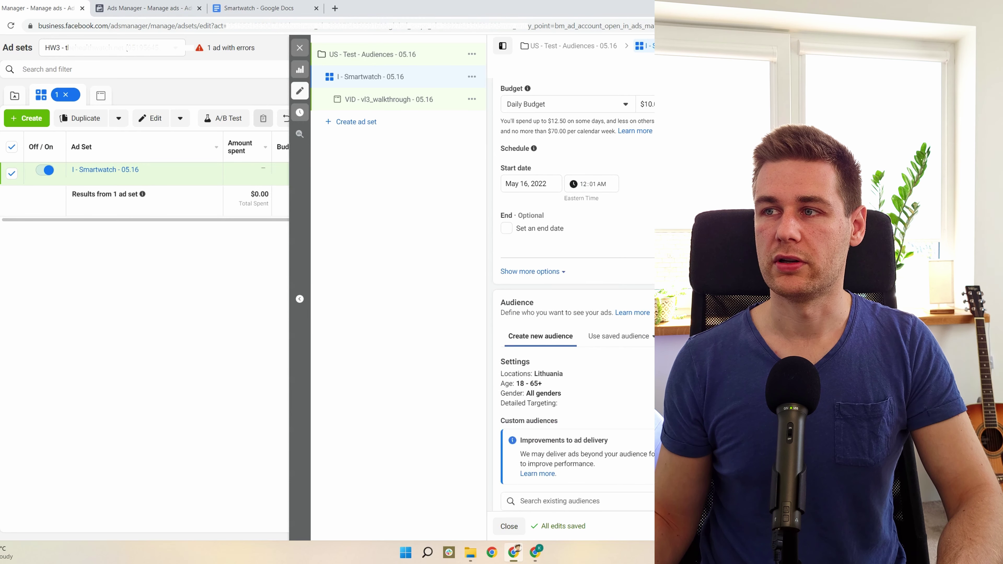
{"action": "left_click", "coordinate": [584, 184]}
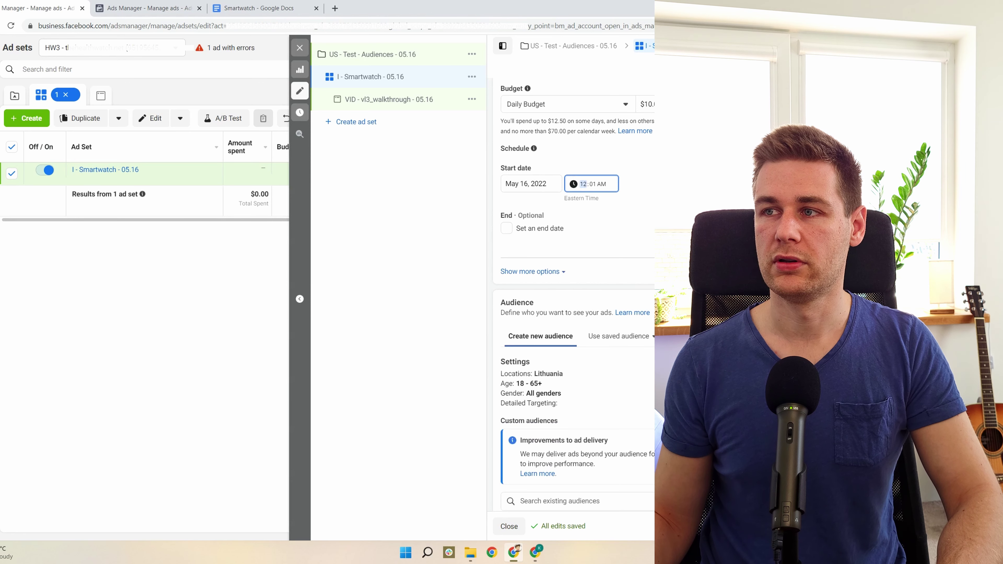
{"action": "double_click", "coordinate": [588, 184]}
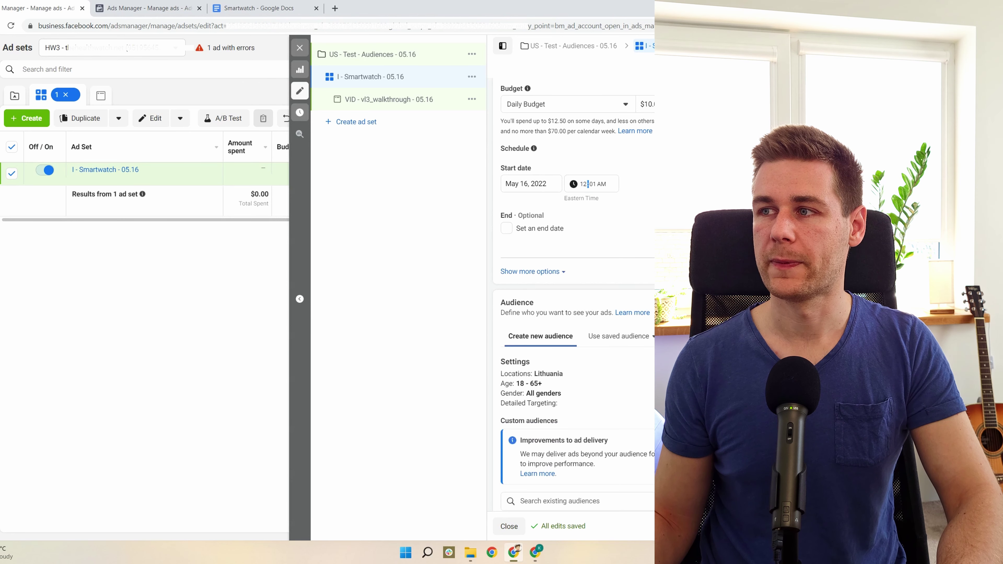
{"action": "left_click", "coordinate": [591, 184]}
Open the audience settings for editing and target the United States as the ad set's location.
{"action": "scroll", "coordinate": [572, 297], "scroll_direction": "down", "scroll_amount": 4}
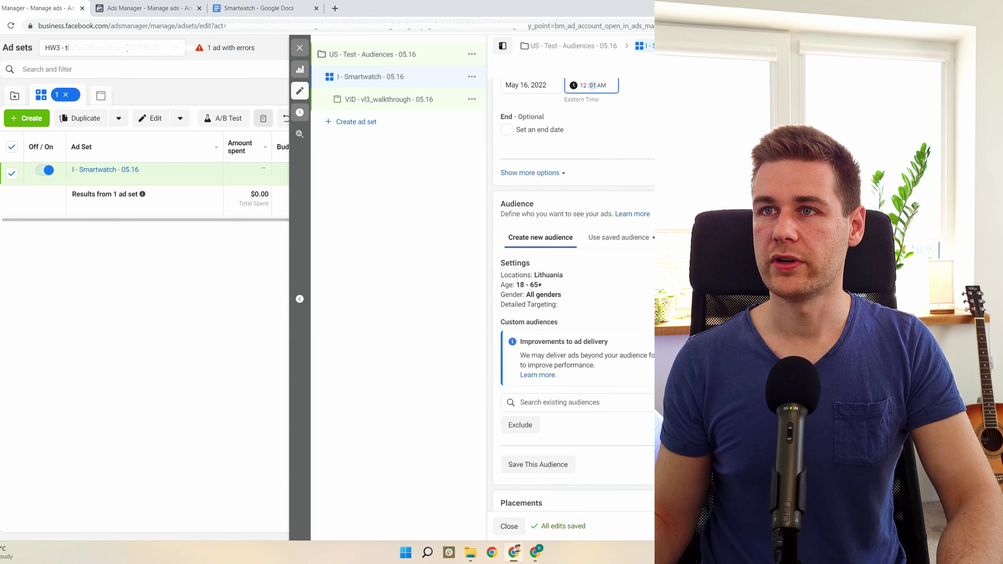
{"action": "left_click", "coordinate": [577, 235]}
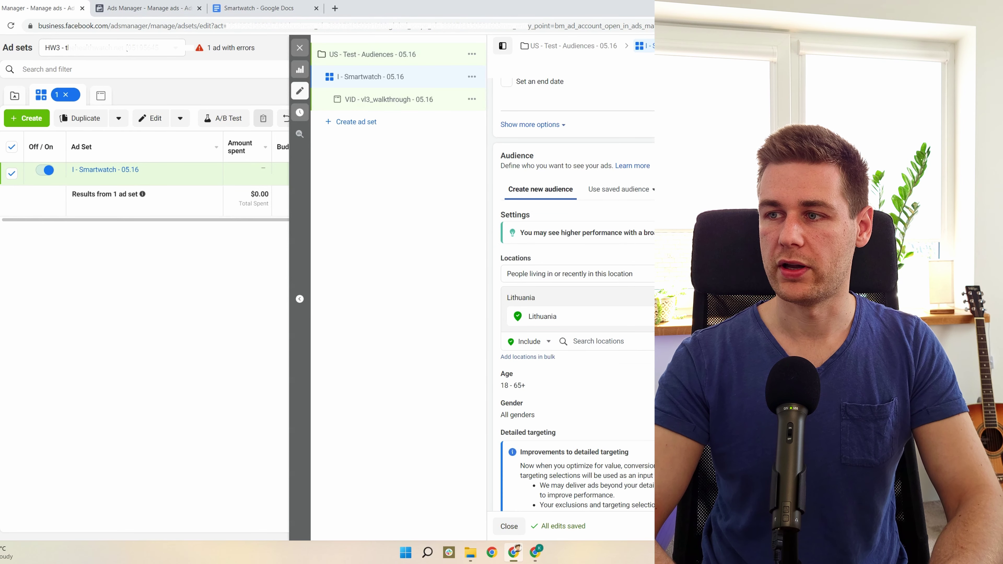
{"action": "left_click", "coordinate": [598, 341]}
{"action": "type", "text": "unt"}
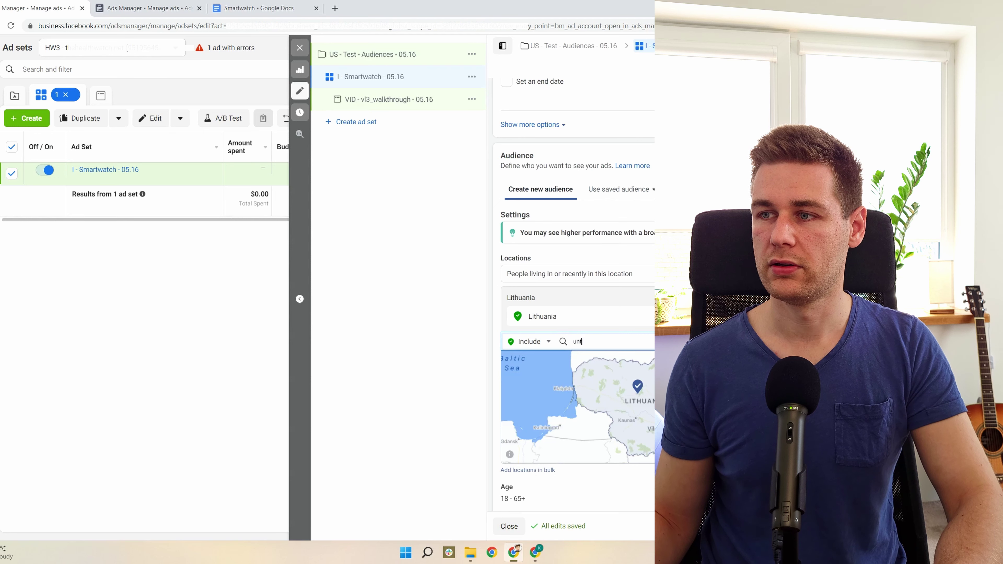
{"action": "type", "text": "ited states"}
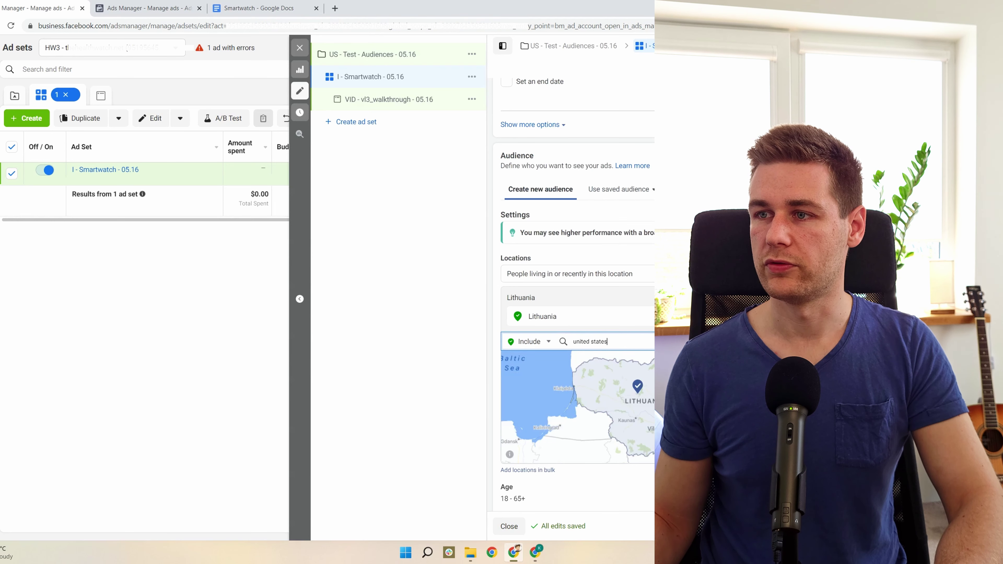
{"action": "key", "text": "Up"}
{"action": "key", "text": "Return"}
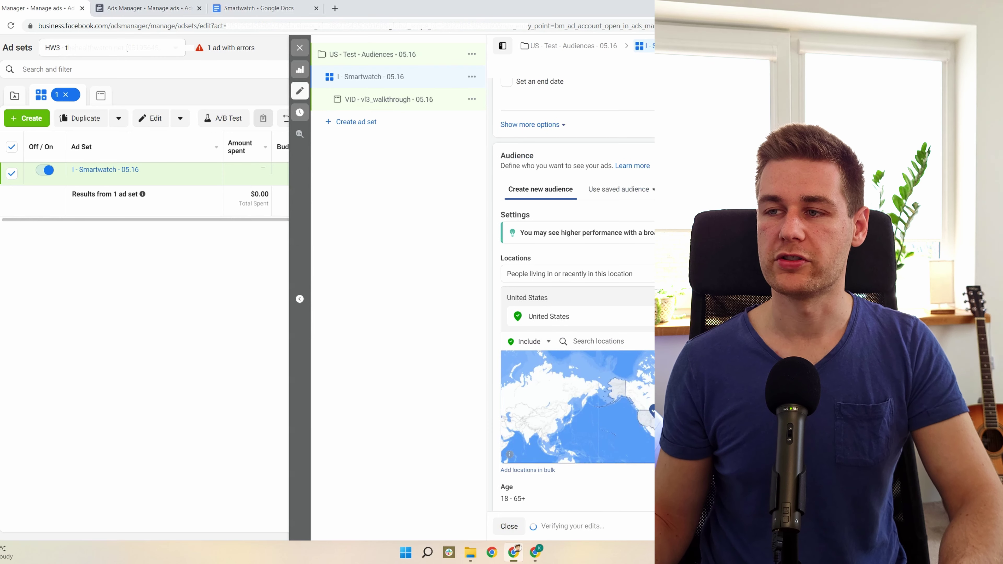
Add the interest Smartwatch to the ad set's detailed targeting.
{"action": "scroll", "coordinate": [574, 295], "scroll_direction": "down", "scroll_amount": 2}
{"action": "scroll", "coordinate": [576, 308], "scroll_direction": "down", "scroll_amount": 1}
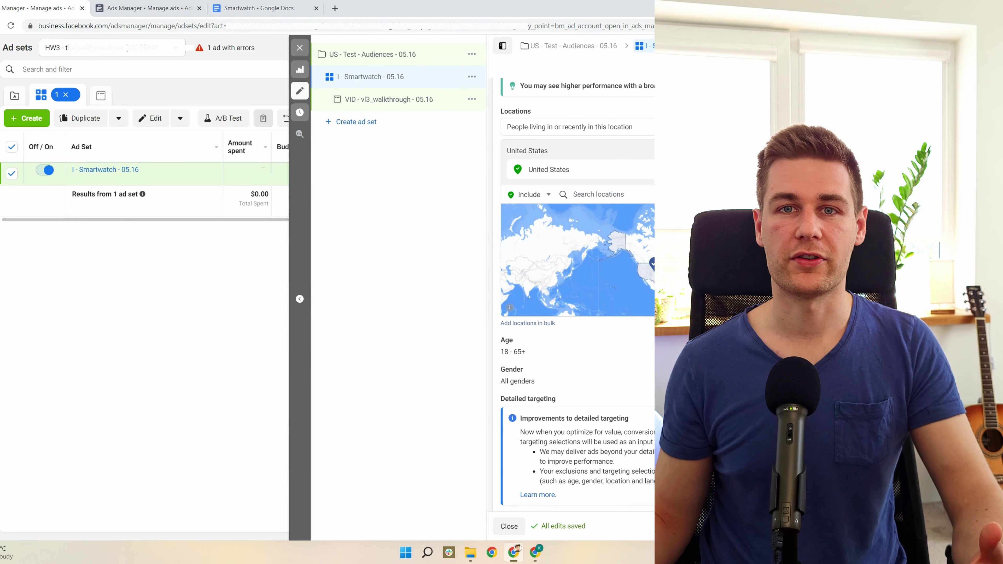
{"action": "mouse_move", "coordinate": [528, 369]}
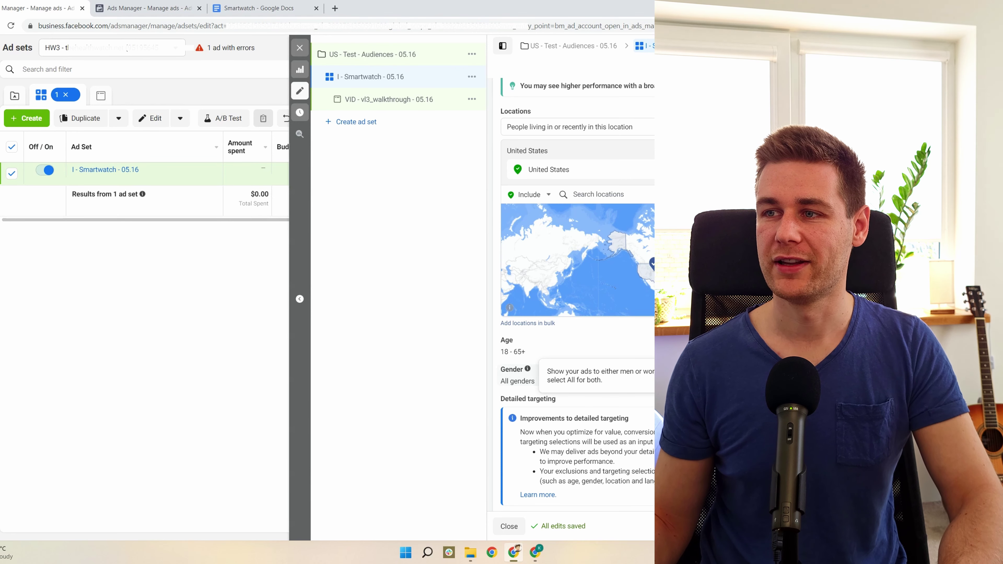
{"action": "scroll", "coordinate": [577, 296], "scroll_direction": "down", "scroll_amount": 3}
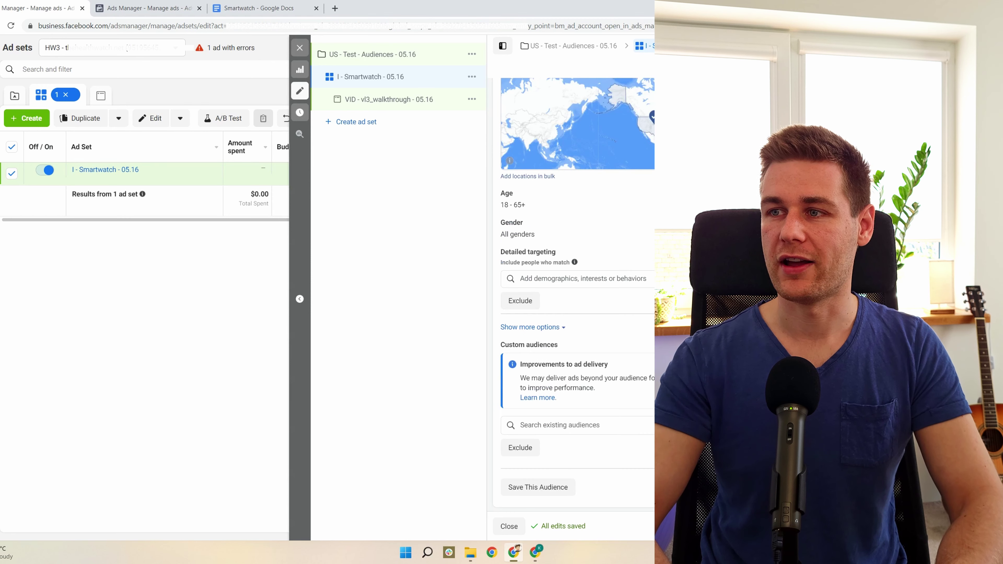
{"action": "left_click", "coordinate": [577, 278]}
{"action": "type", "text": "smartwatch"}
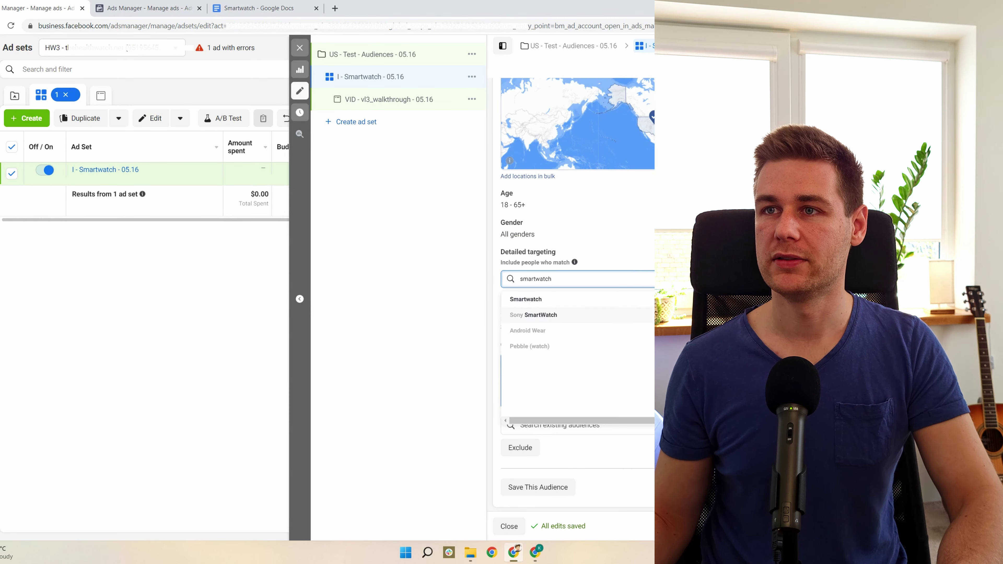
{"action": "key", "text": "Return"}
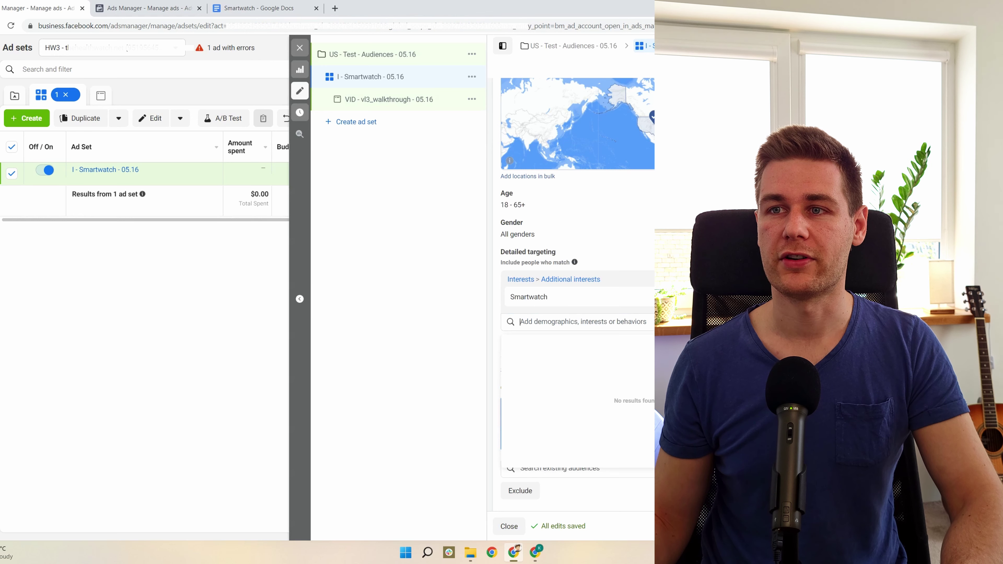
Review the interests in the Audiences table of the Smartwatch Google Docs document and return to Ads Manager.
{"action": "left_click", "coordinate": [261, 8]}
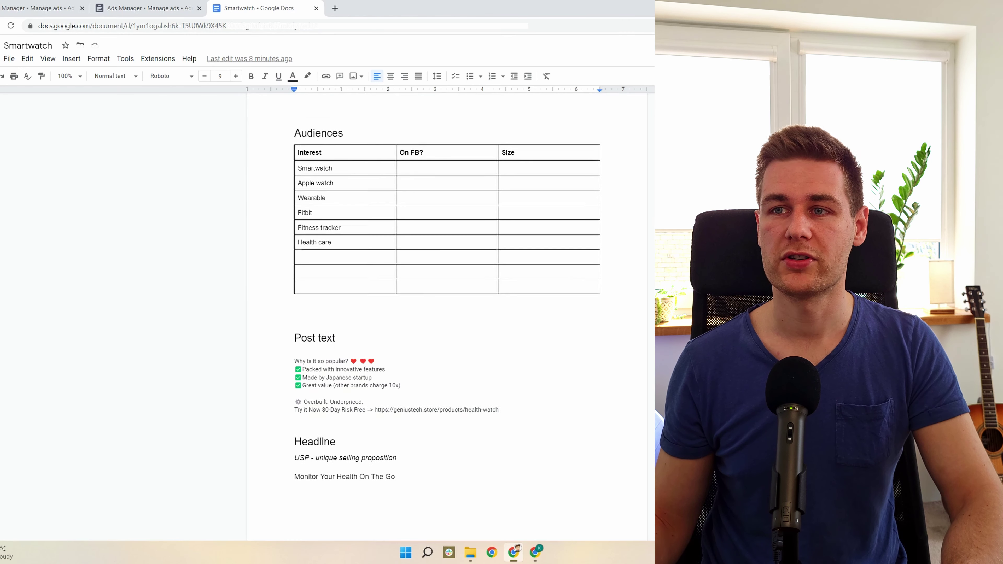
{"action": "scroll", "coordinate": [446, 316], "scroll_direction": "up", "scroll_amount": 1}
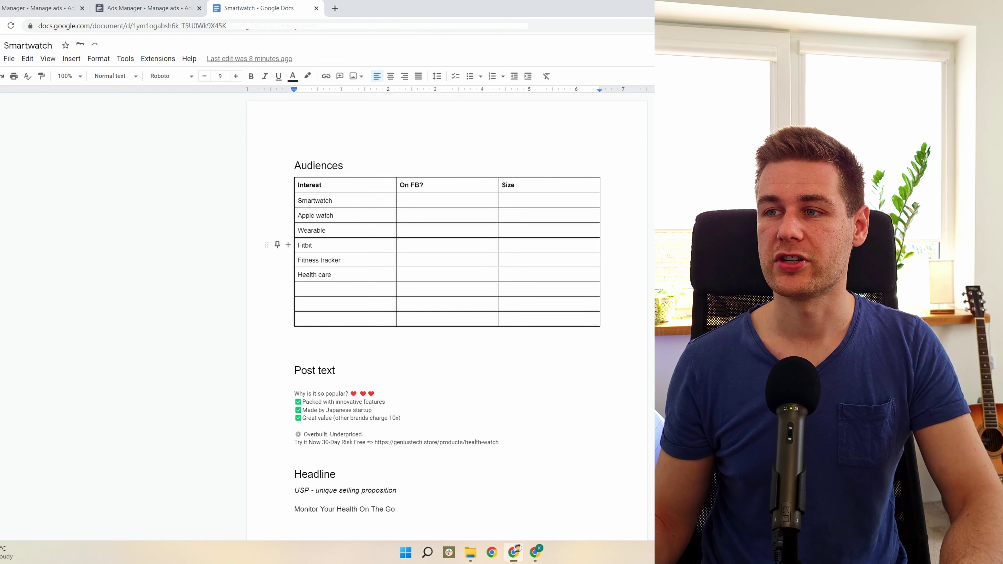
{"action": "left_click", "coordinate": [40, 8]}
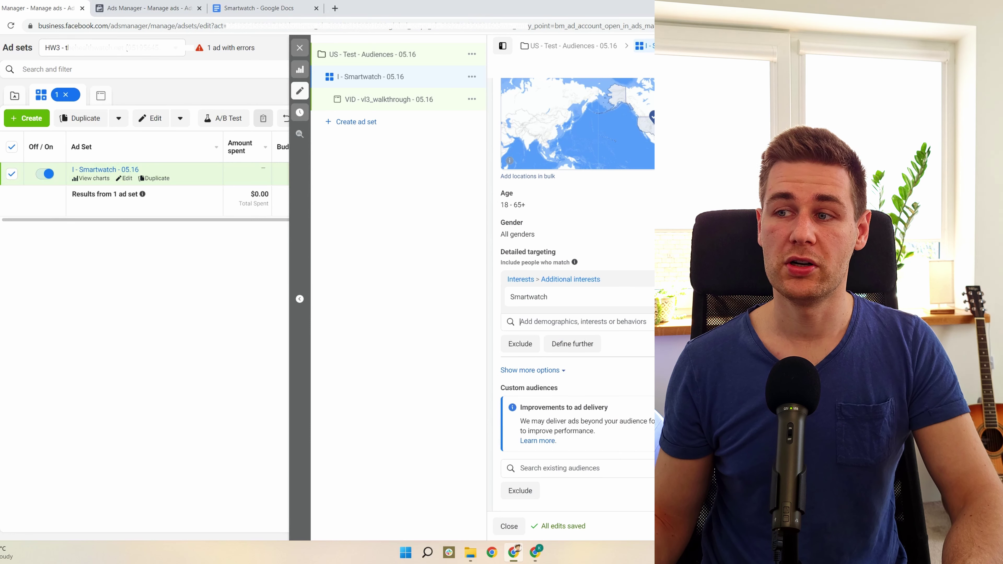
Examine the interests suggested for detailed targeting in addition to Smartwatch.
{"action": "left_click", "coordinate": [577, 321]}
{"action": "key", "text": "Down"}
{"action": "key", "text": "Down"}
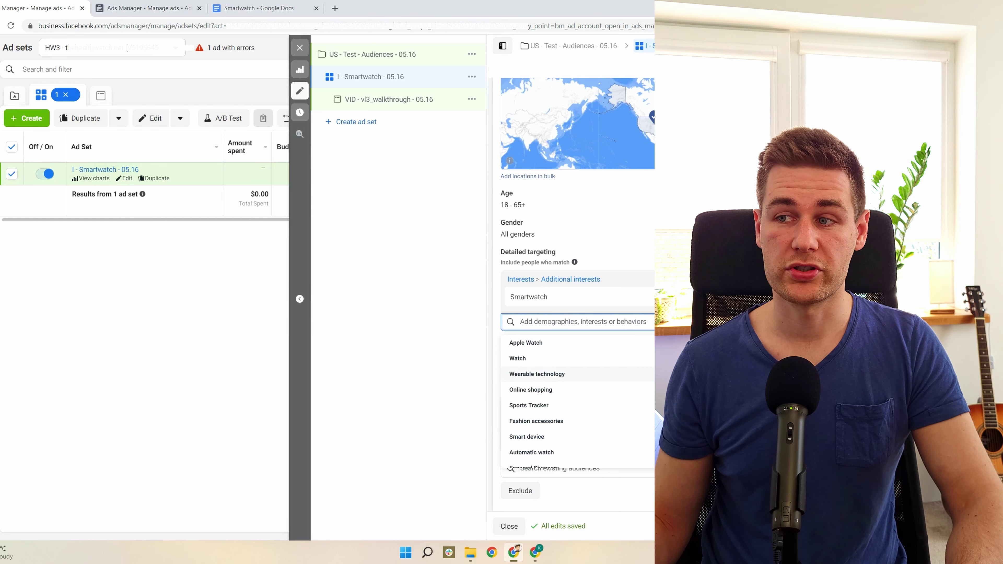
{"action": "key", "text": "Down"}
{"action": "key", "text": "Down"}
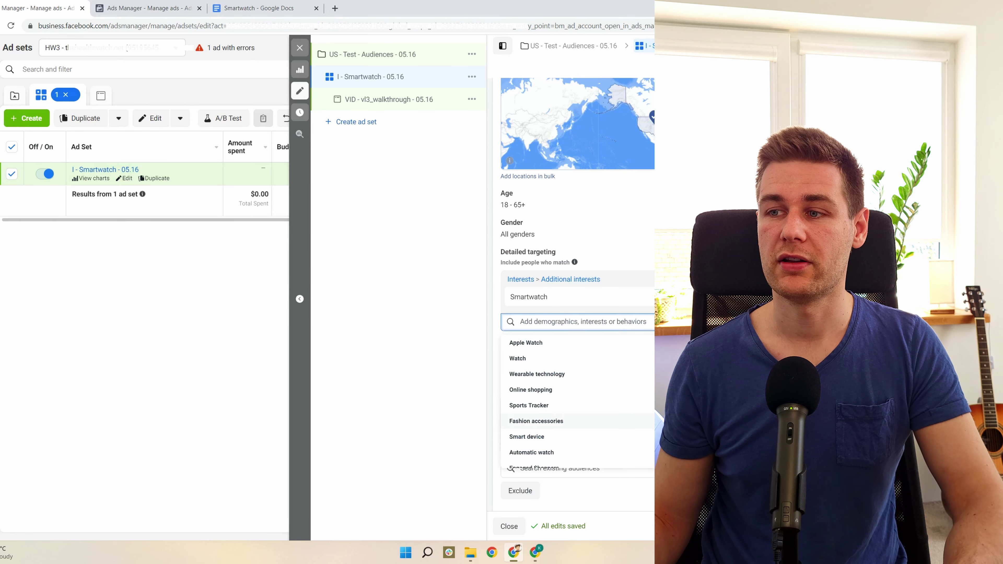
{"action": "key", "text": "Down"}
{"action": "key", "text": "Down"}
{"action": "key", "text": "Up"}
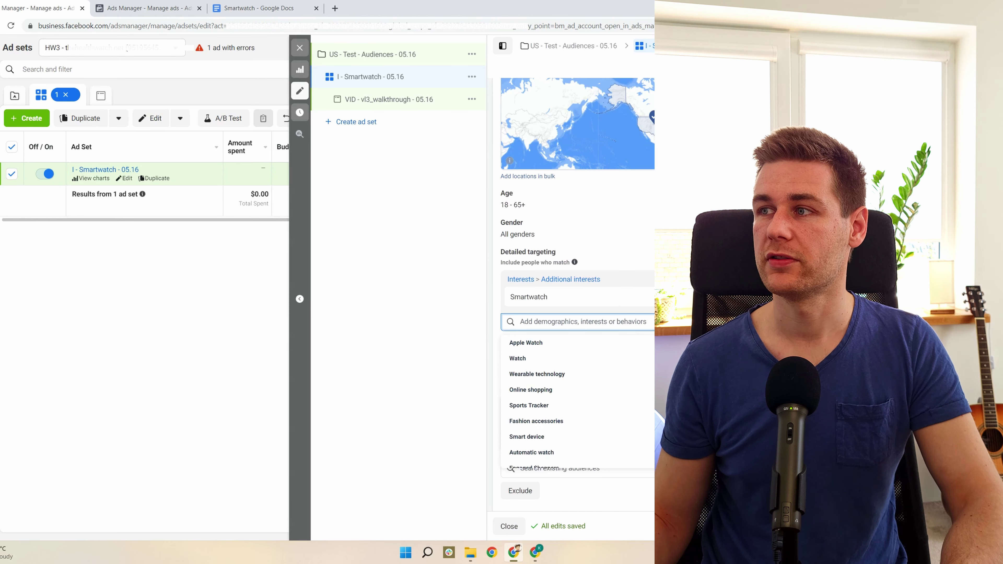
Review the ad set's Placements and Optimization & delivery settings below the detailed targeting.
{"action": "key", "text": "Escape"}
{"action": "scroll", "coordinate": [577, 300], "scroll_direction": "down", "scroll_amount": 1}
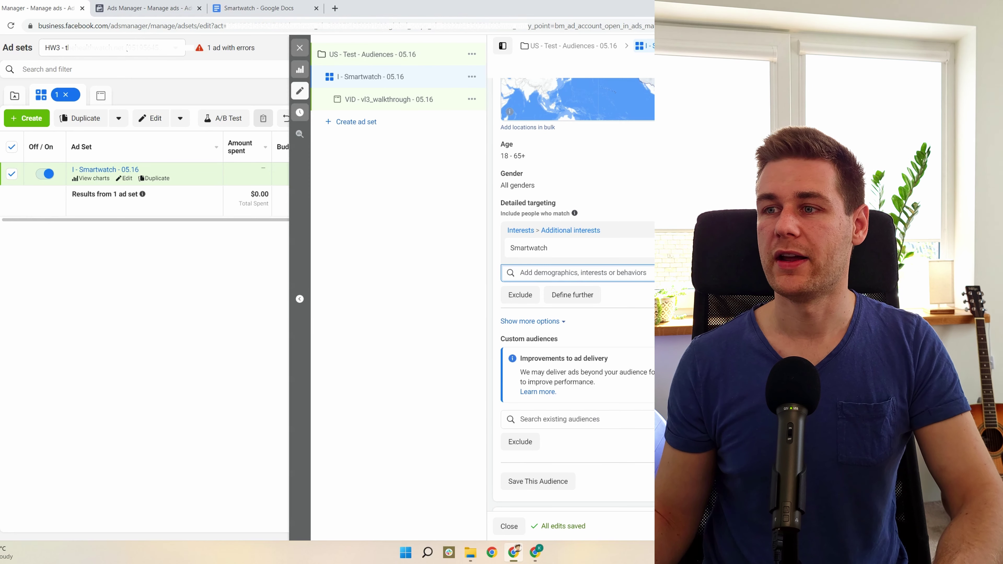
{"action": "scroll", "coordinate": [573, 297], "scroll_direction": "down", "scroll_amount": 5}
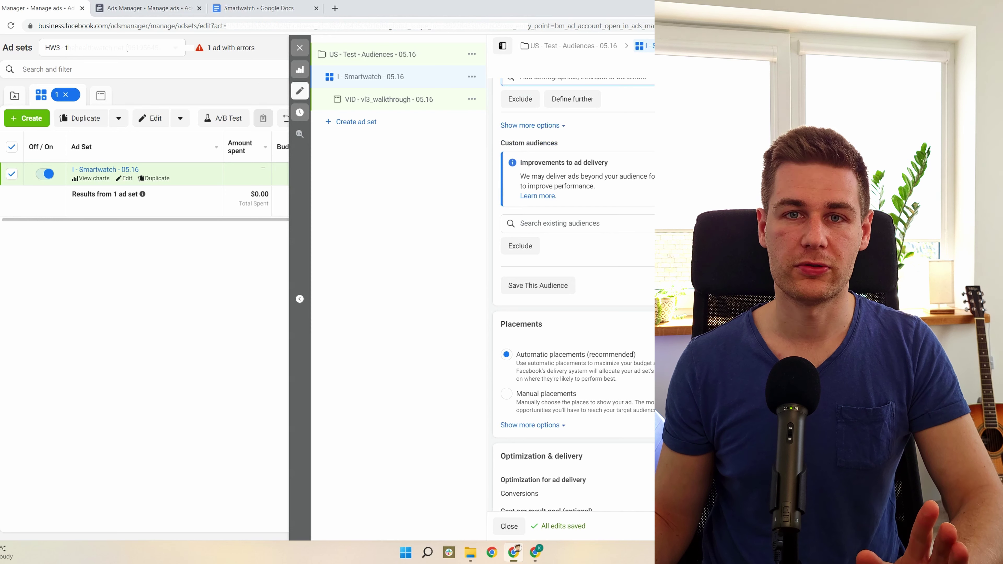
{"action": "left_click_drag", "start_coordinate": [508, 323], "coordinate": [542, 324]}
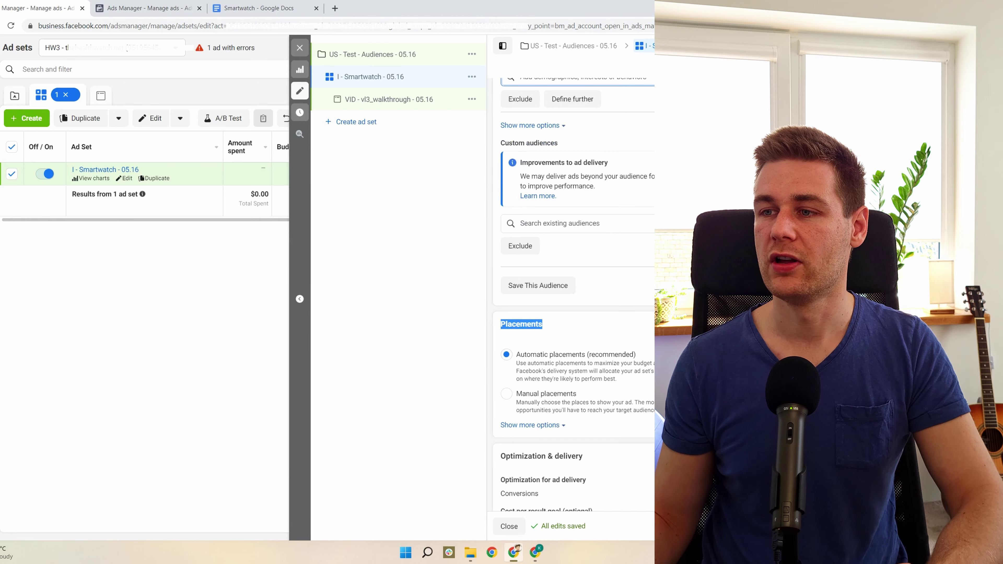
{"action": "scroll", "coordinate": [572, 296], "scroll_direction": "down", "scroll_amount": 2}
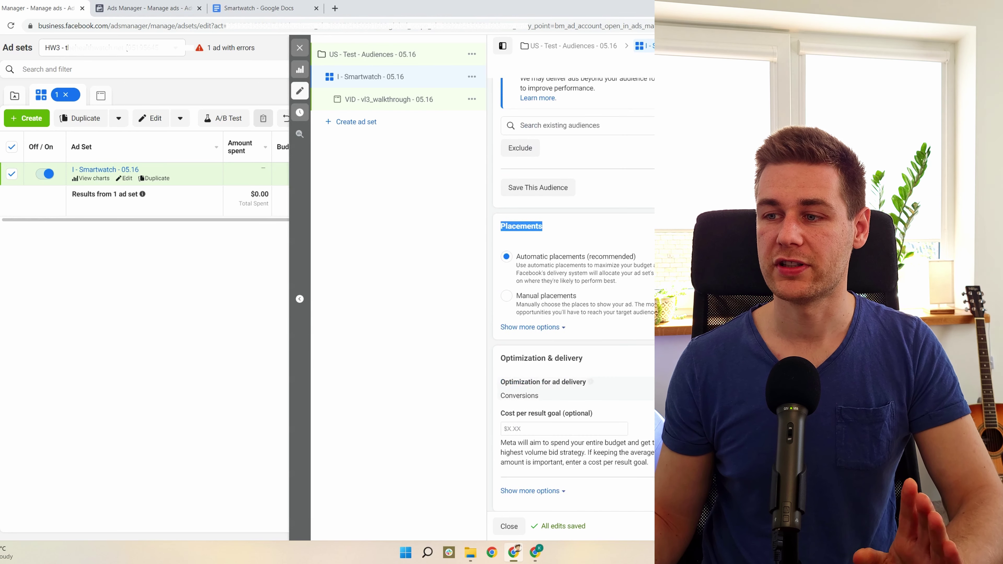
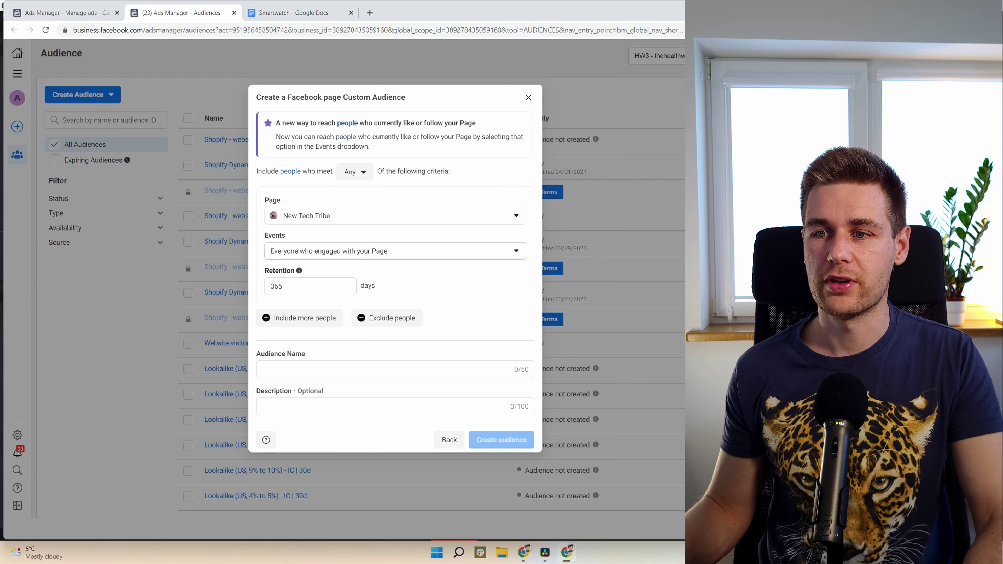
Check the event options for the Facebook page custom audience, keep Everyone who engaged with your Page, and set retention to 5 days.
{"action": "left_click", "coordinate": [394, 251]}
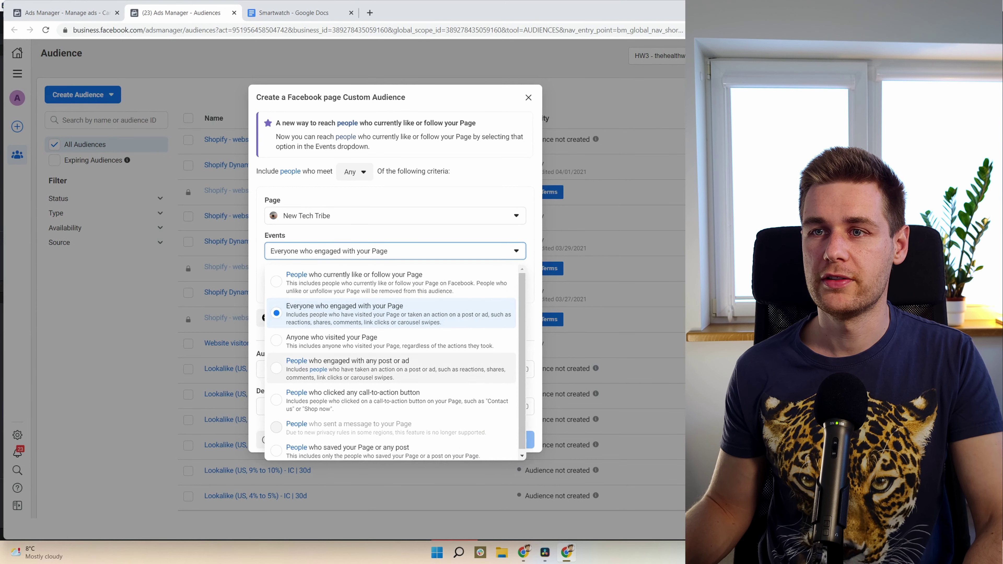
{"action": "key", "text": "Escape"}
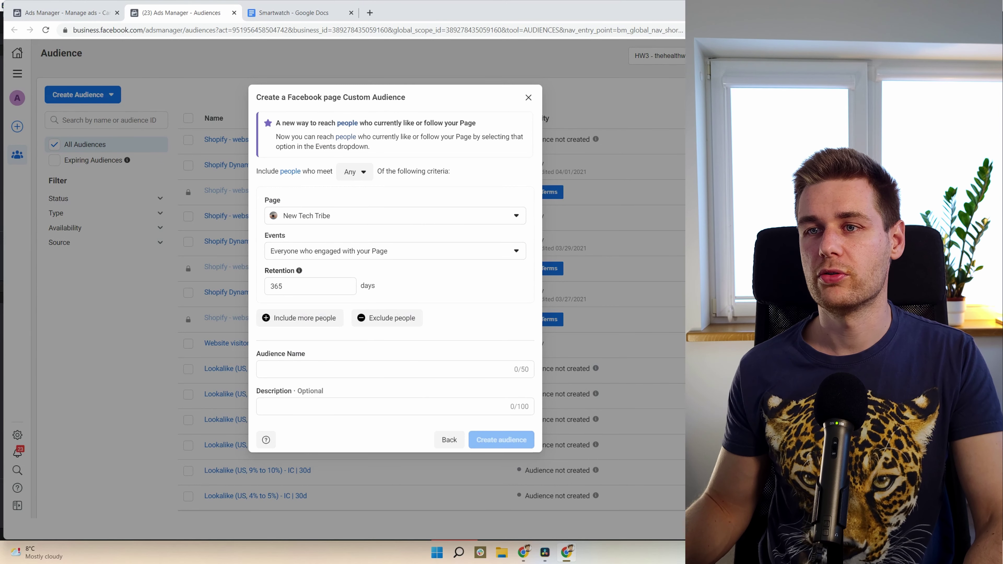
{"action": "left_click", "coordinate": [395, 251]}
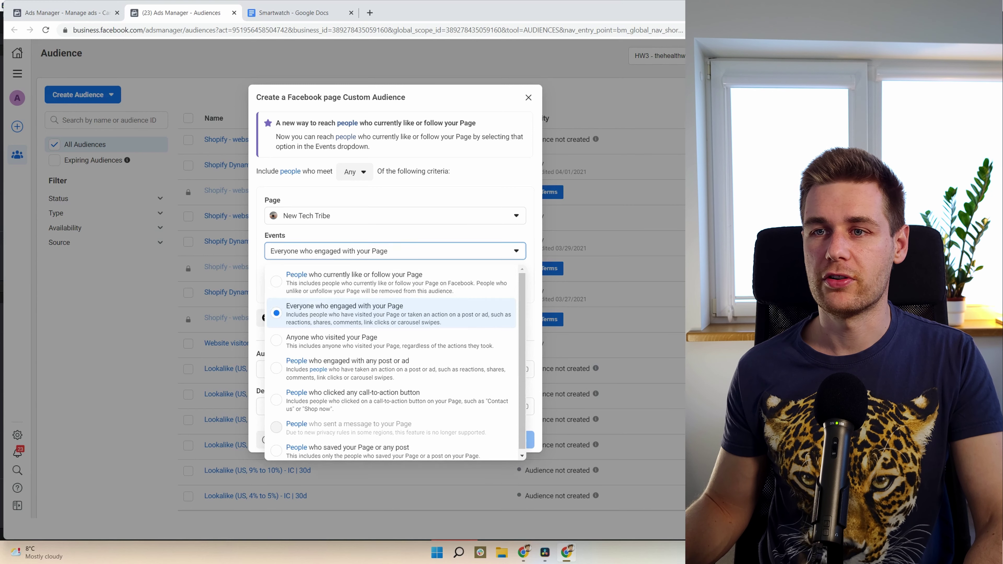
{"action": "key", "text": "Escape"}
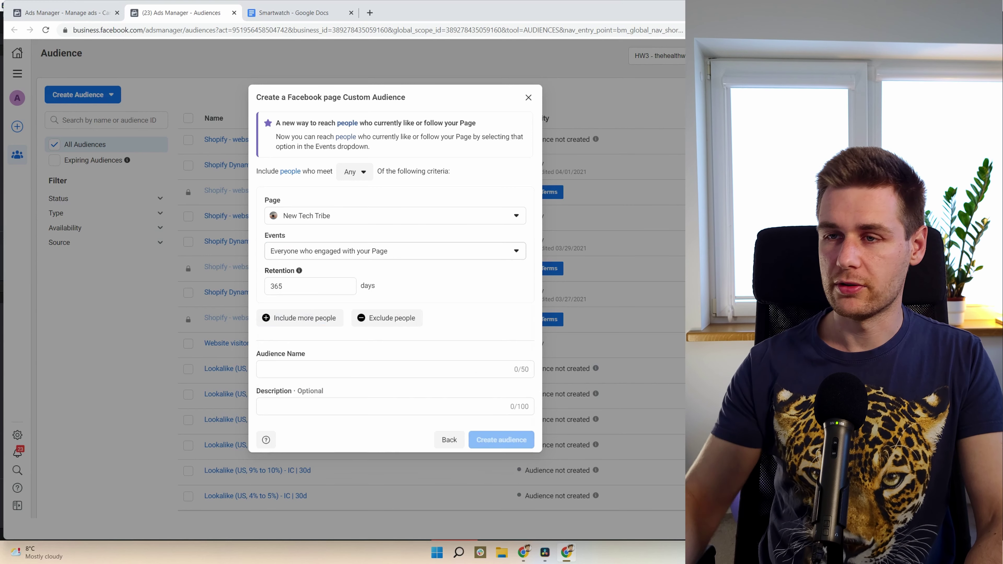
{"action": "key", "text": "Tab"}
{"action": "type", "text": "5"}
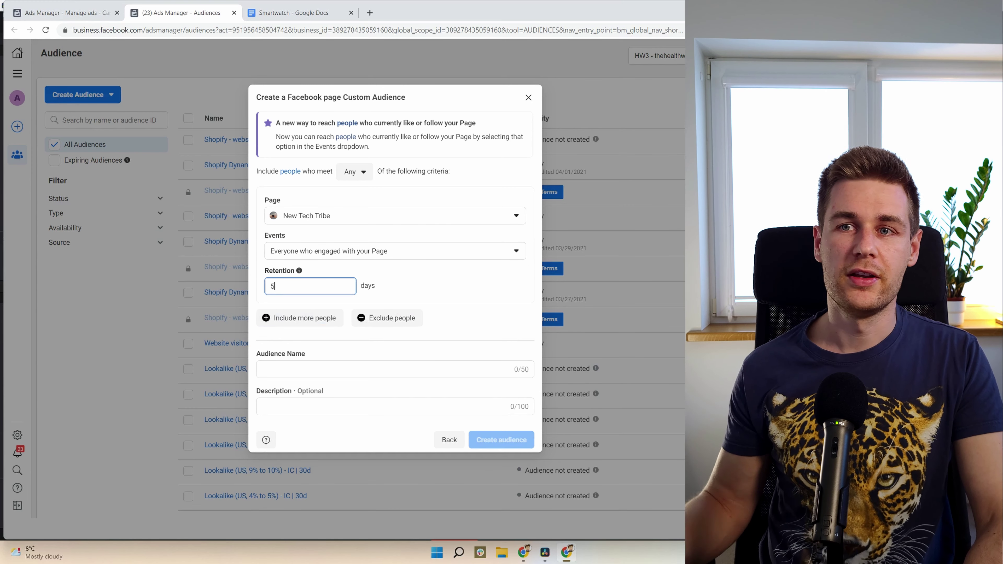
Name the Facebook page audience "FB engagers | 5d" and create it.
{"action": "left_click", "coordinate": [263, 369]}
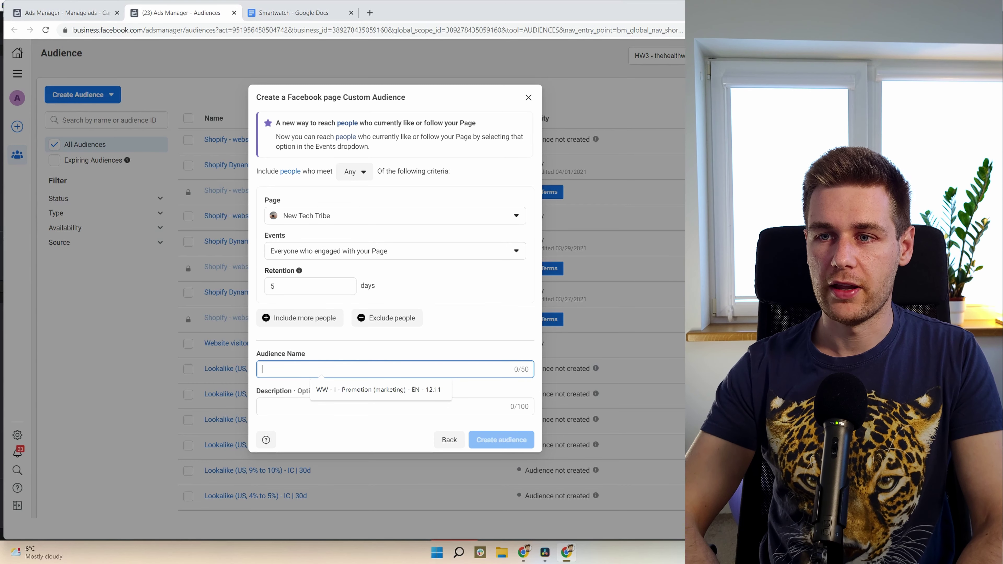
{"action": "type", "text": "FB en"}
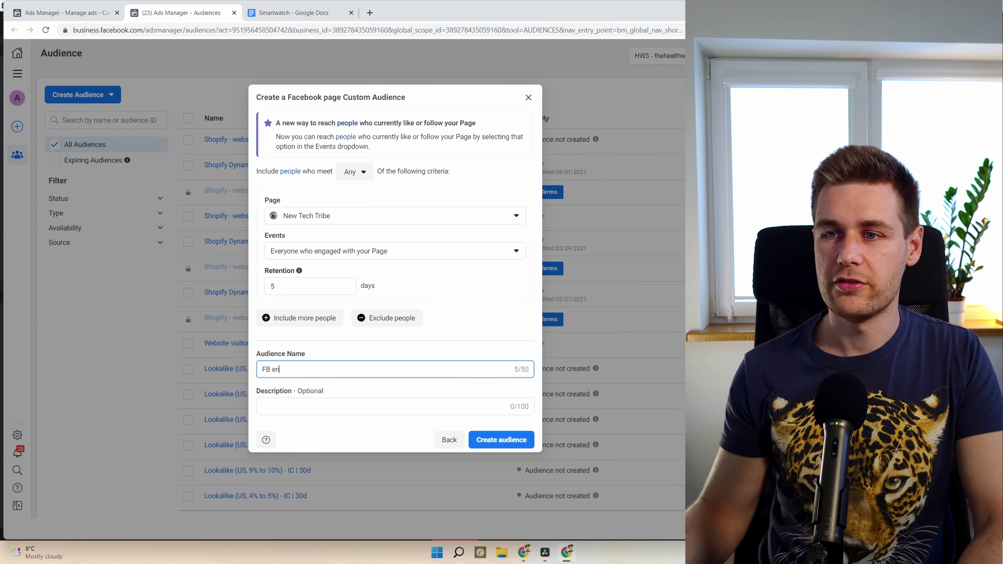
{"action": "type", "text": "gagers"}
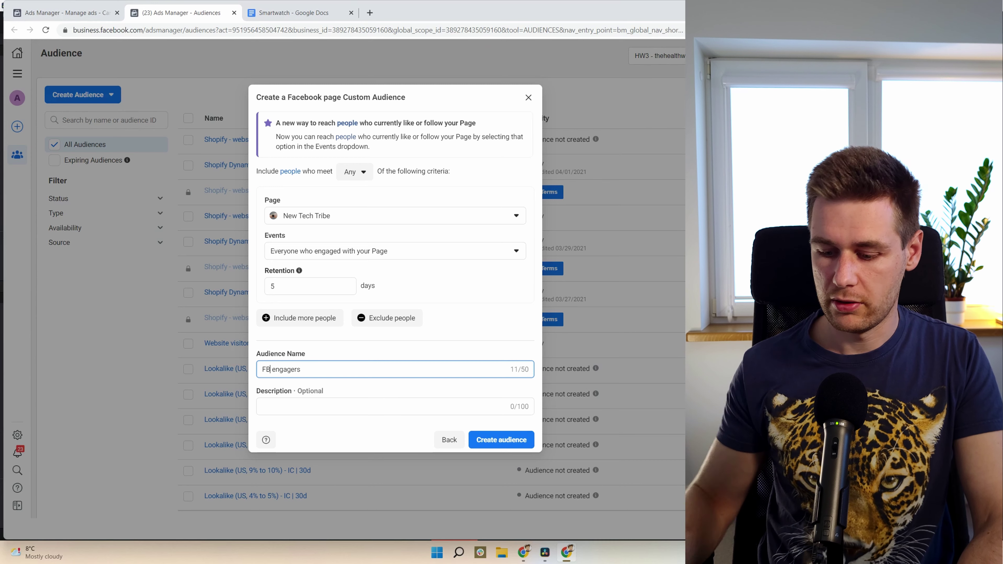
{"action": "type", "text": " | "}
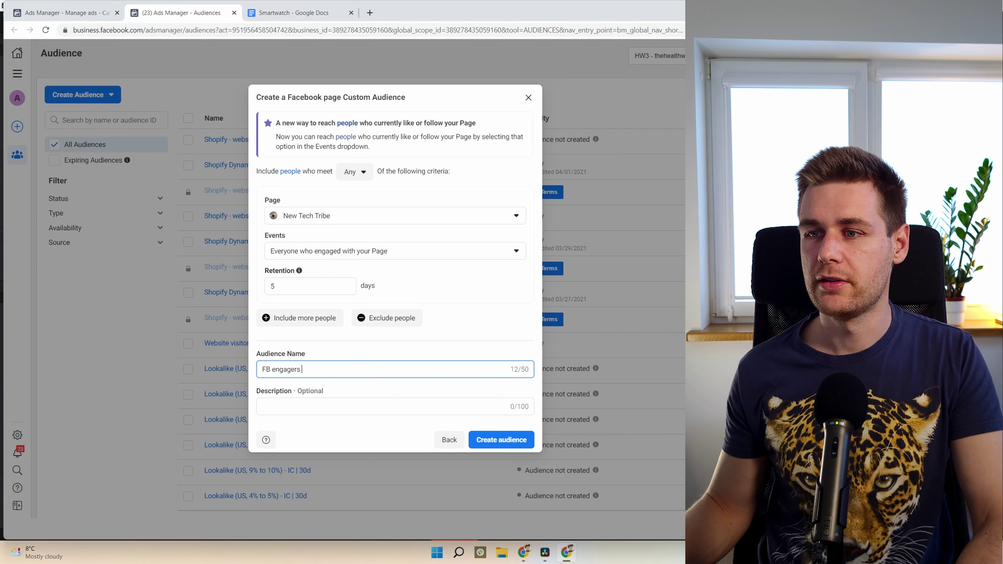
{"action": "type", "text": "3d"}
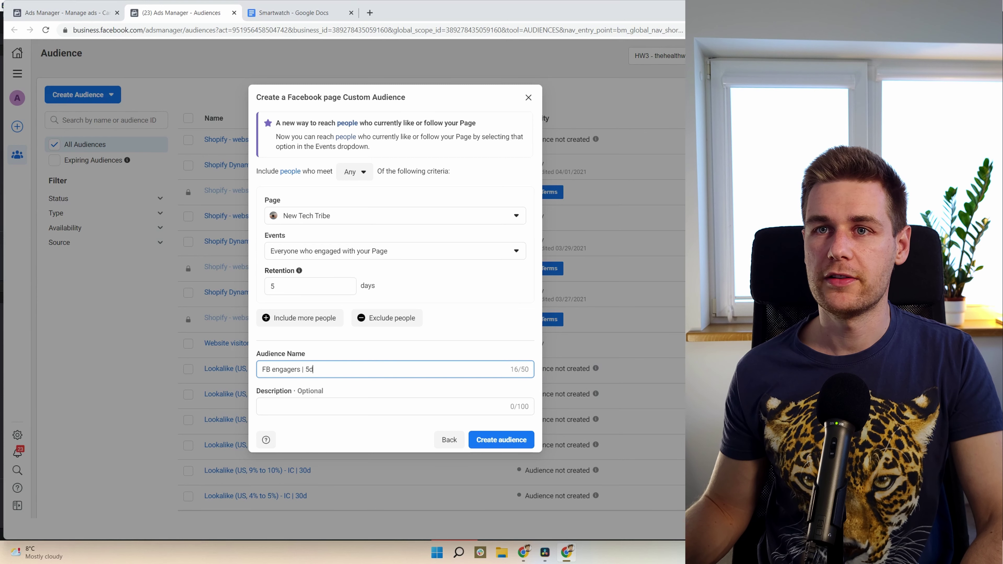
{"action": "left_click", "coordinate": [501, 440]}
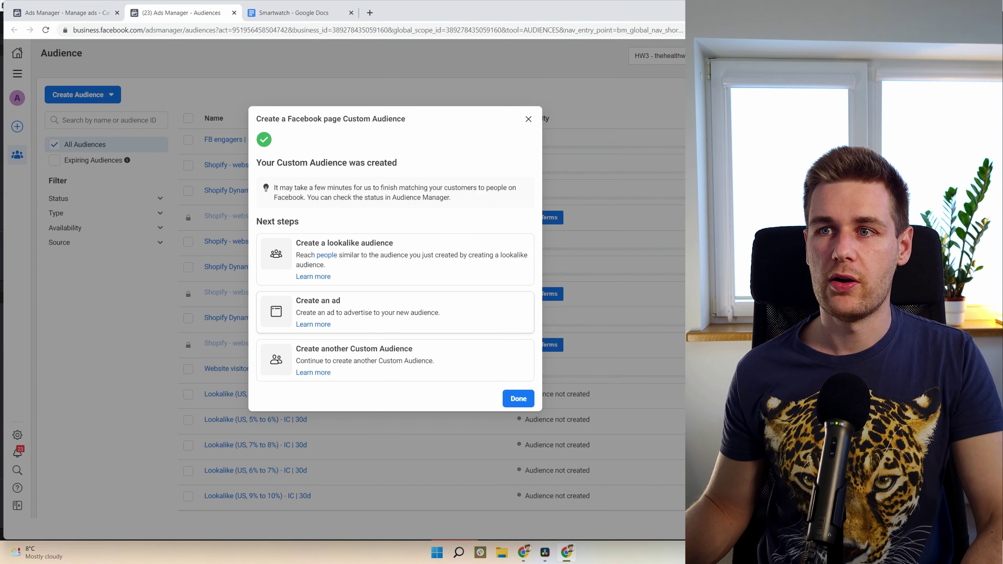
{"action": "left_click", "coordinate": [518, 399]}
Start a new custom audience with Instagram account as its source and set retention to 5 days.
{"action": "left_click", "coordinate": [82, 94]}
{"action": "left_click", "coordinate": [87, 119]}
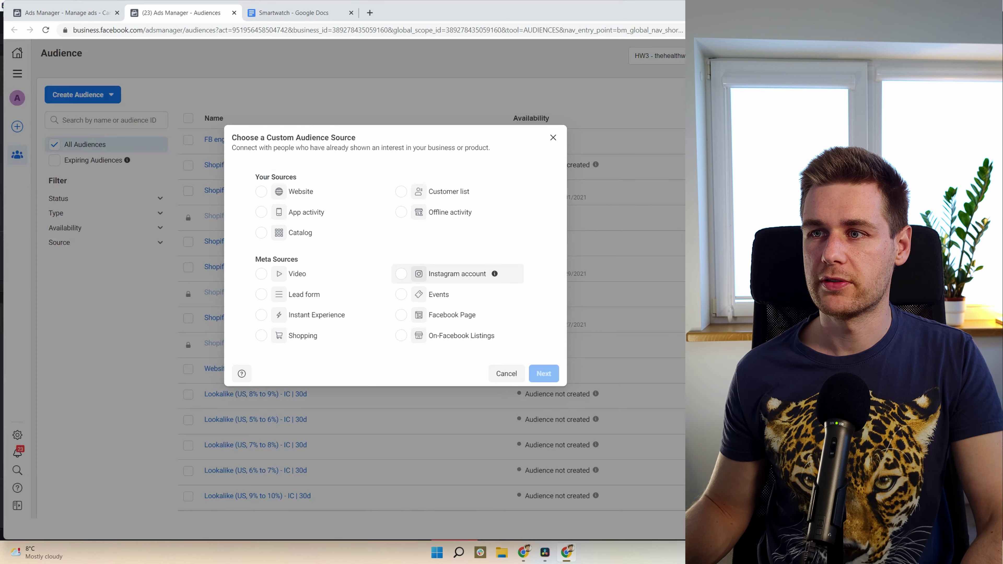
{"action": "left_click", "coordinate": [401, 273]}
{"action": "left_click", "coordinate": [543, 374]}
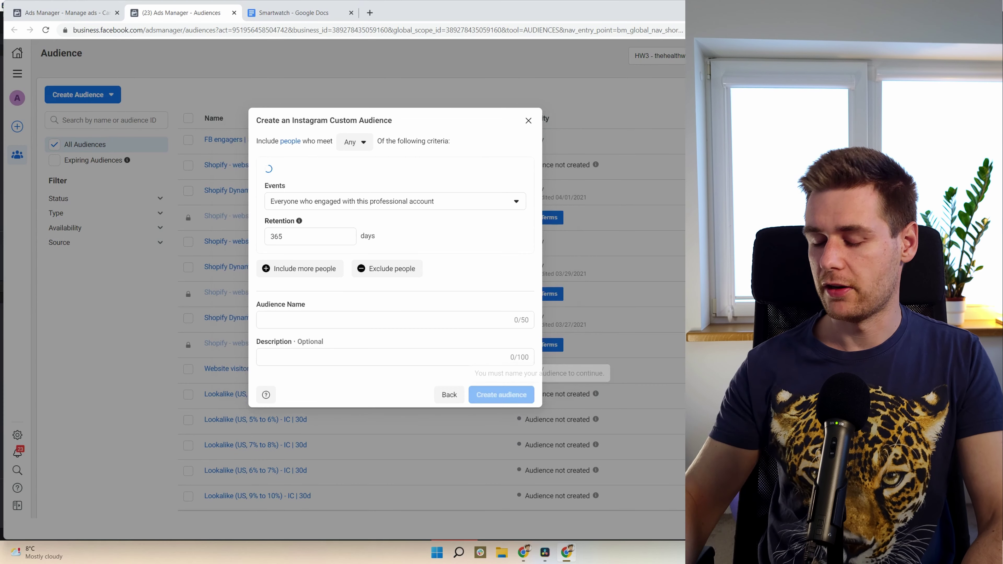
{"action": "double_click", "coordinate": [276, 236]}
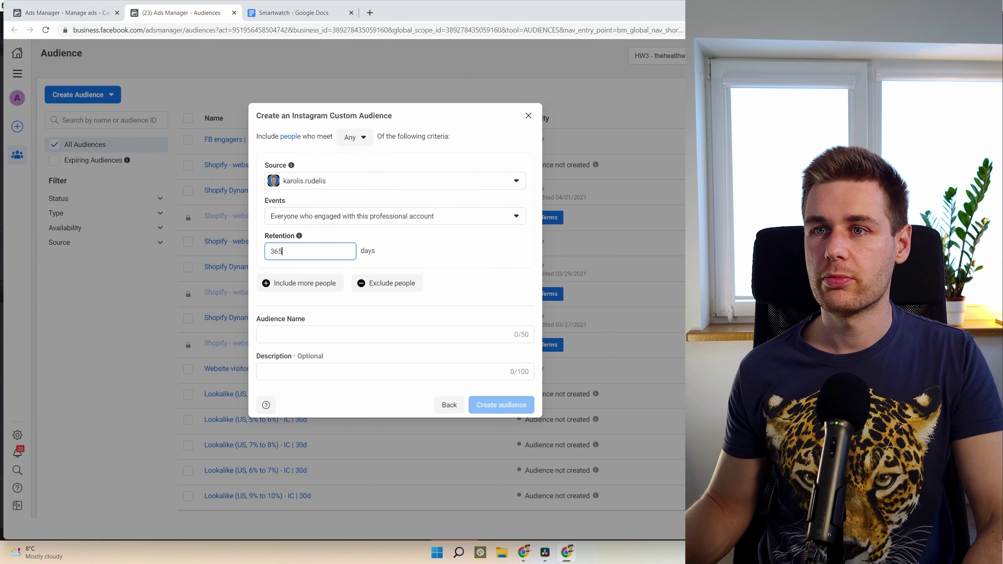
{"action": "key", "text": "ctrl+a"}
{"action": "type", "text": "3"}
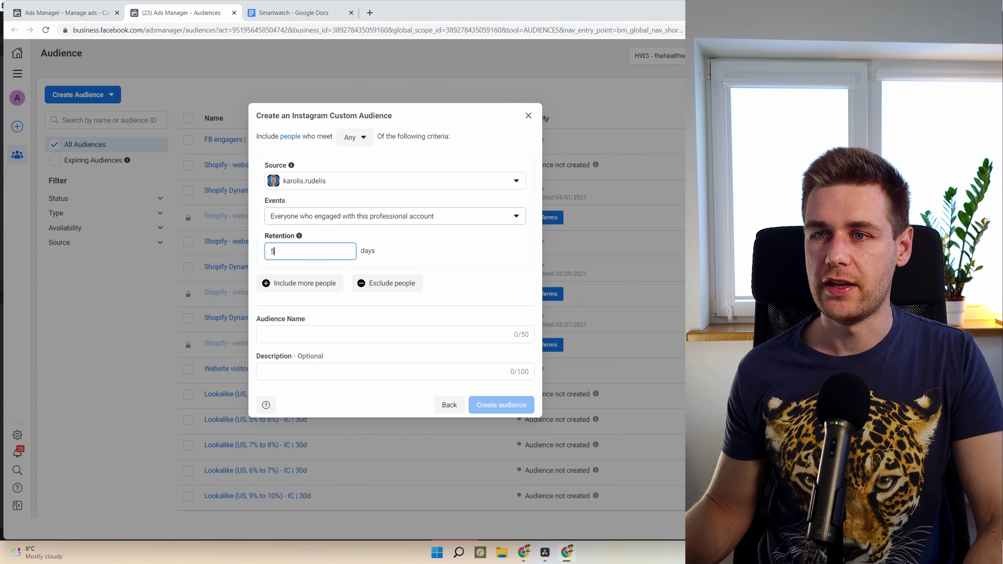
Name the Instagram audience "IG engagers | 5d" and create it.
{"action": "left_click", "coordinate": [368, 332]}
{"action": "left_click", "coordinate": [263, 334]}
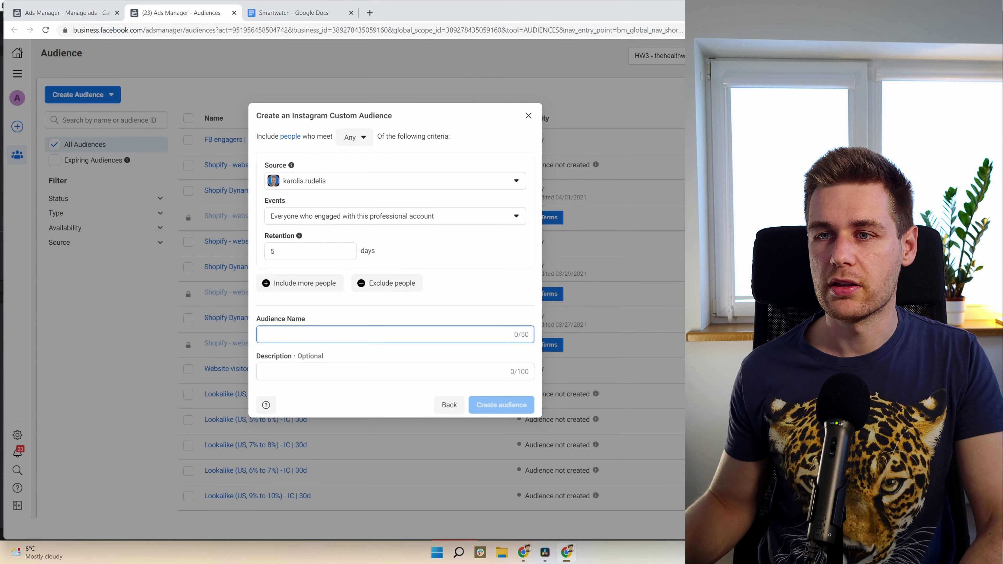
{"action": "type", "text": "IG engager"}
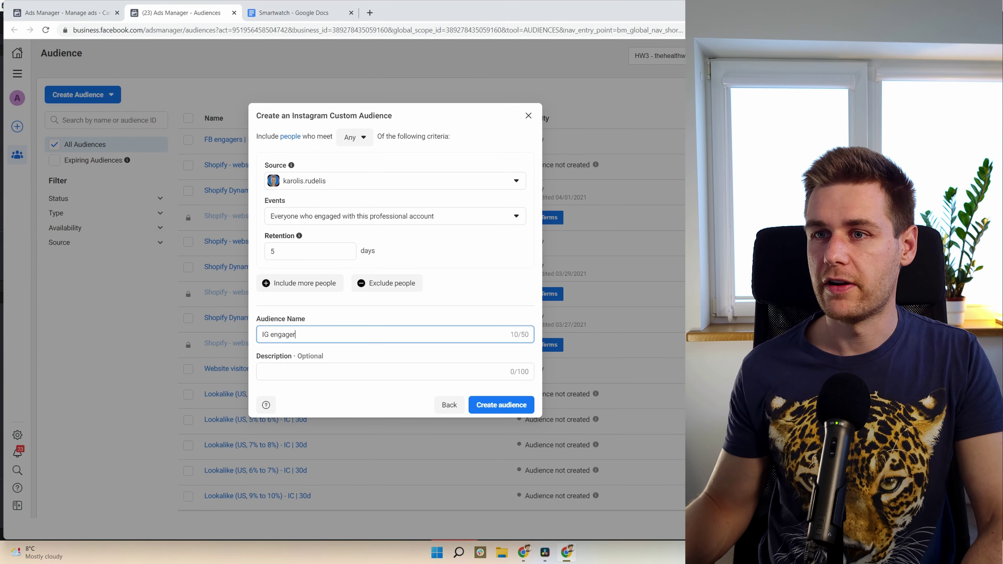
{"action": "type", "text": "s | 5d"}
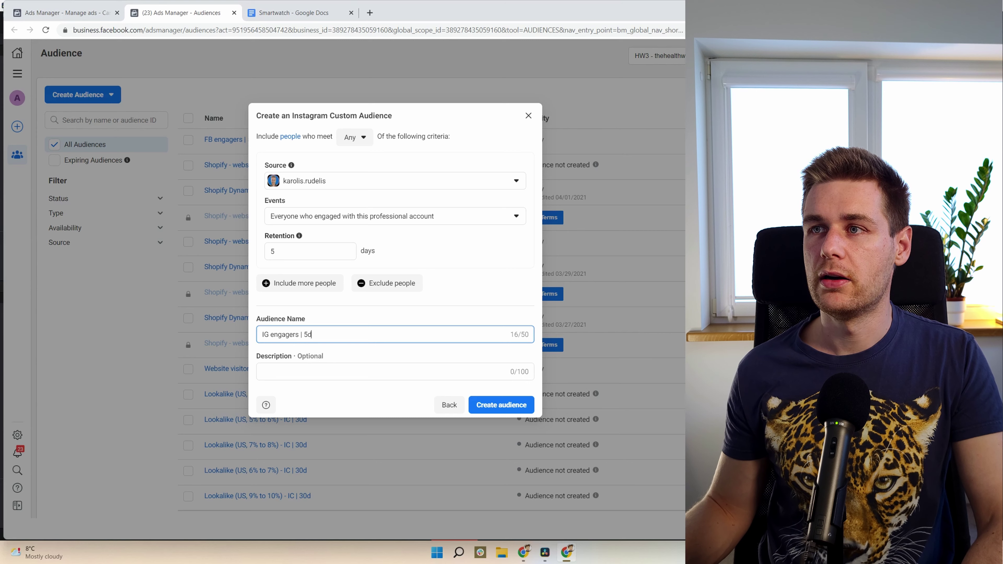
{"action": "left_click", "coordinate": [501, 404]}
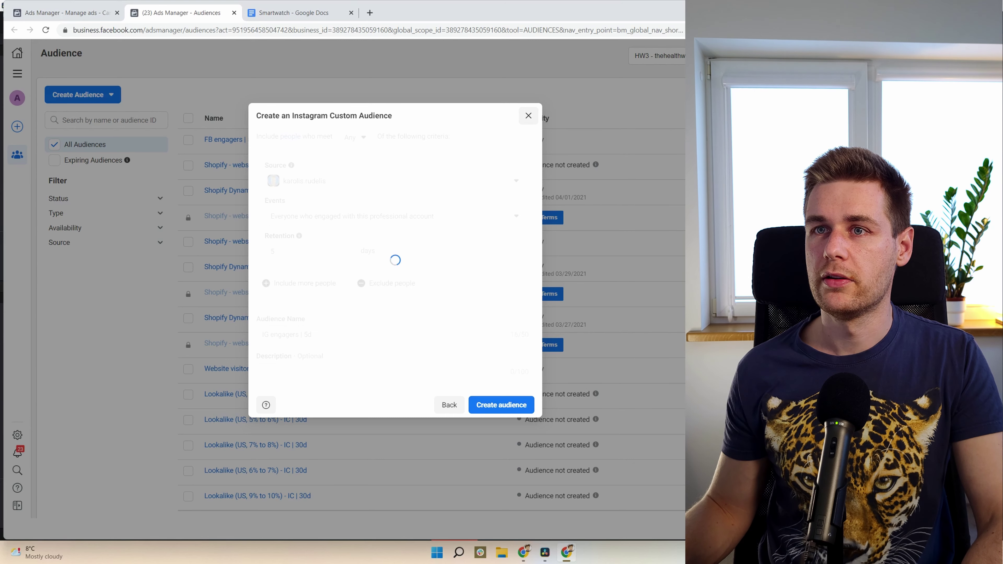
{"action": "key", "text": "Escape"}
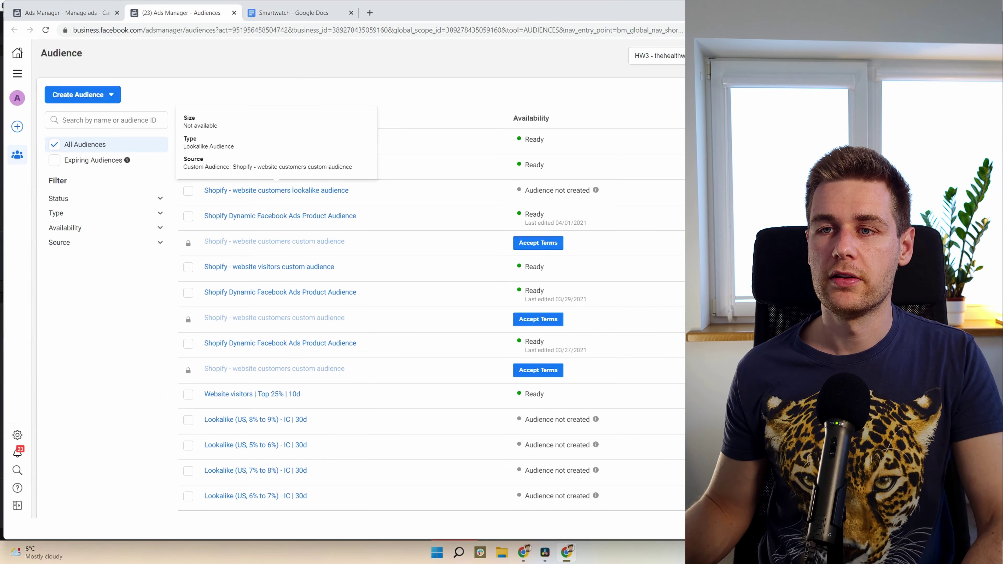
Start a new custom audience with Video as its source and set retention to 5 days.
{"action": "left_click", "coordinate": [82, 94]}
{"action": "left_click", "coordinate": [83, 119]}
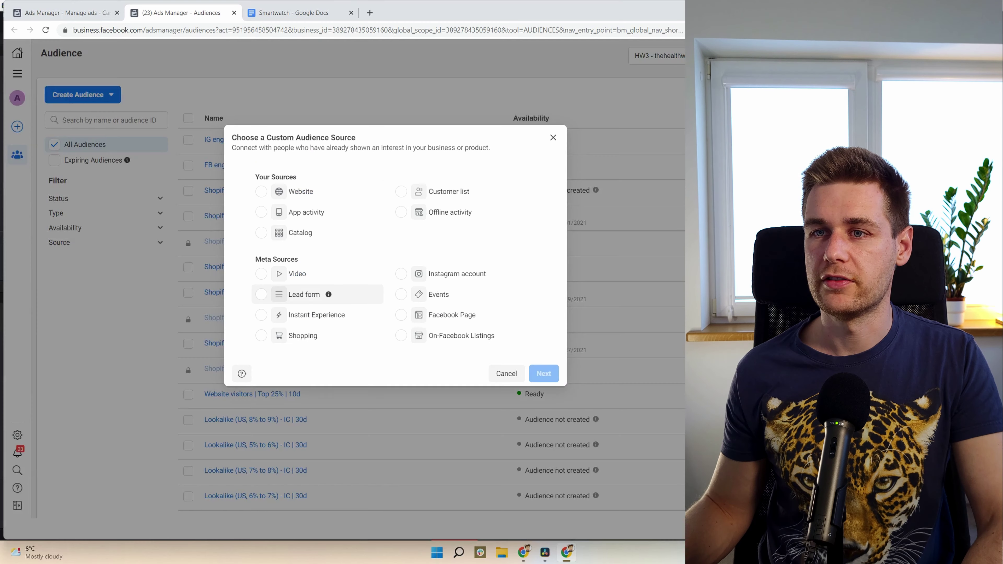
{"action": "left_click", "coordinate": [297, 274]}
{"action": "left_click", "coordinate": [543, 374]}
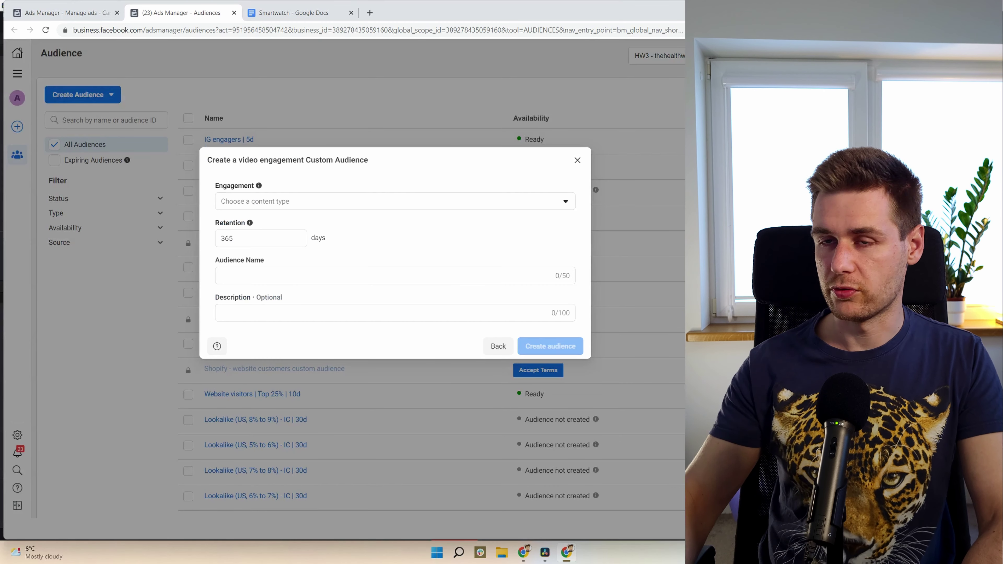
{"action": "double_click", "coordinate": [227, 238]}
{"action": "type", "text": "5"}
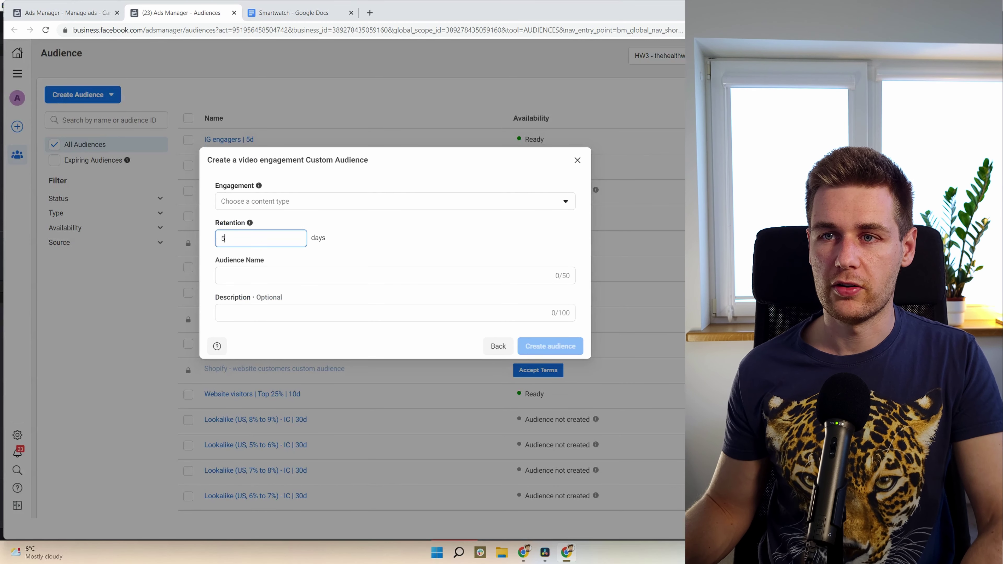
Name the video engagement audience "VV 25% | 5d".
{"action": "left_click", "coordinate": [221, 276]}
{"action": "type", "text": "VV "}
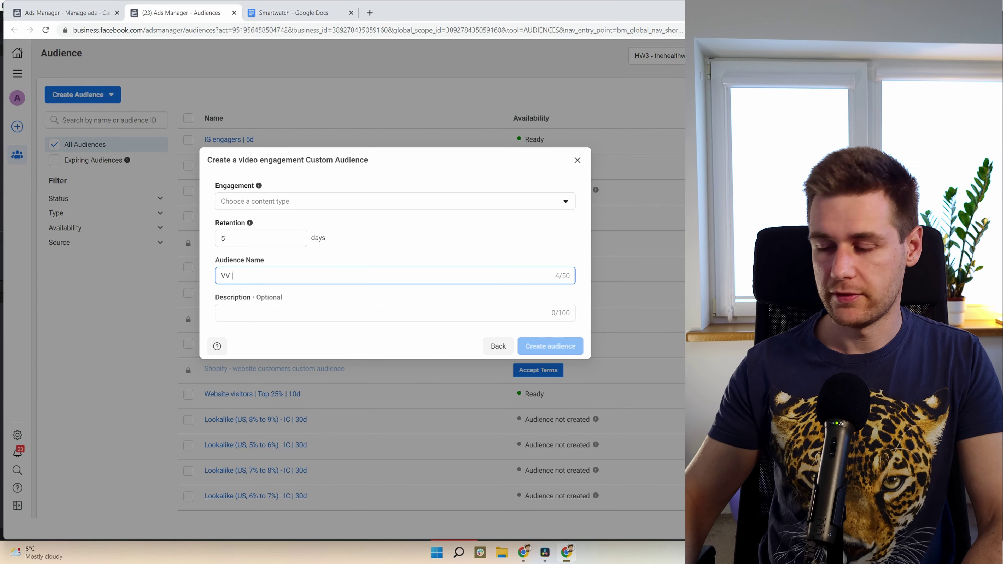
{"action": "type", "text": "| "}
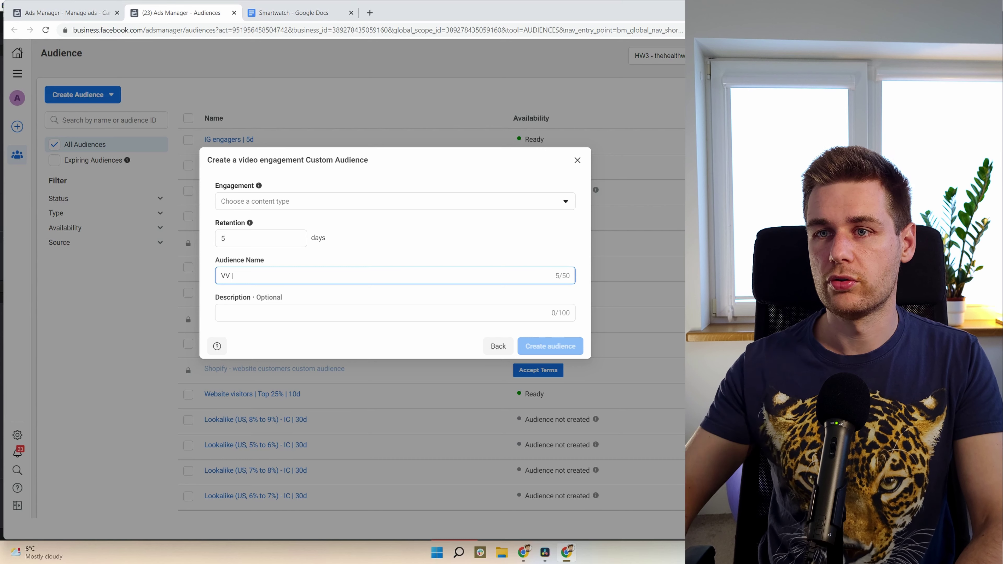
{"action": "type", "text": "5"}
{"action": "key", "text": "BackSpace"}
{"action": "key", "text": "BackSpace"}
{"action": "key", "text": "BackSpace"}
{"action": "type", "text": "25% |"}
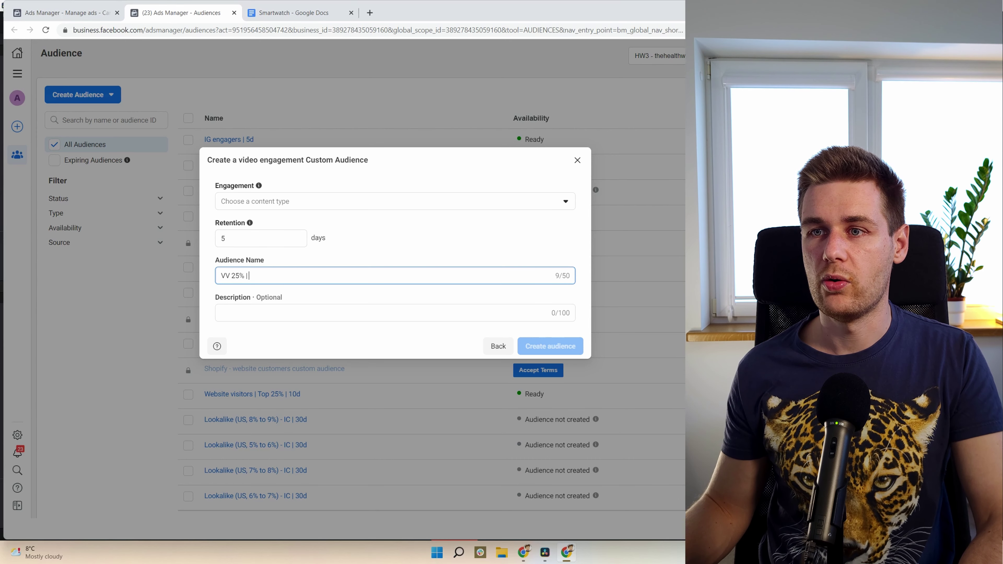
Target people who watched 25% of videos hw5 1x1, hw02, hw6 1x1 and hw7 1x1, and create the video engagement audience.
{"action": "left_click", "coordinate": [394, 201]}
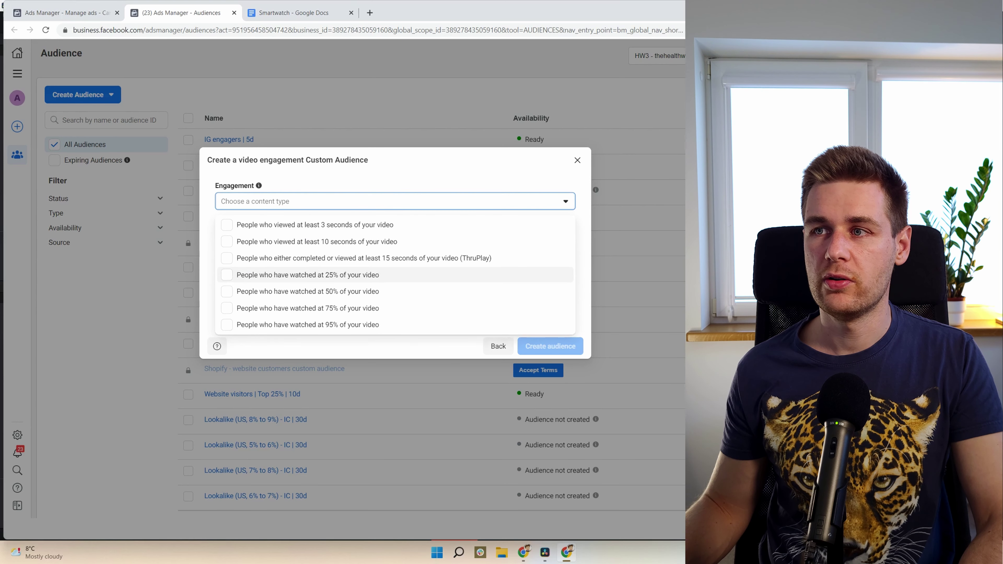
{"action": "left_click", "coordinate": [308, 275]}
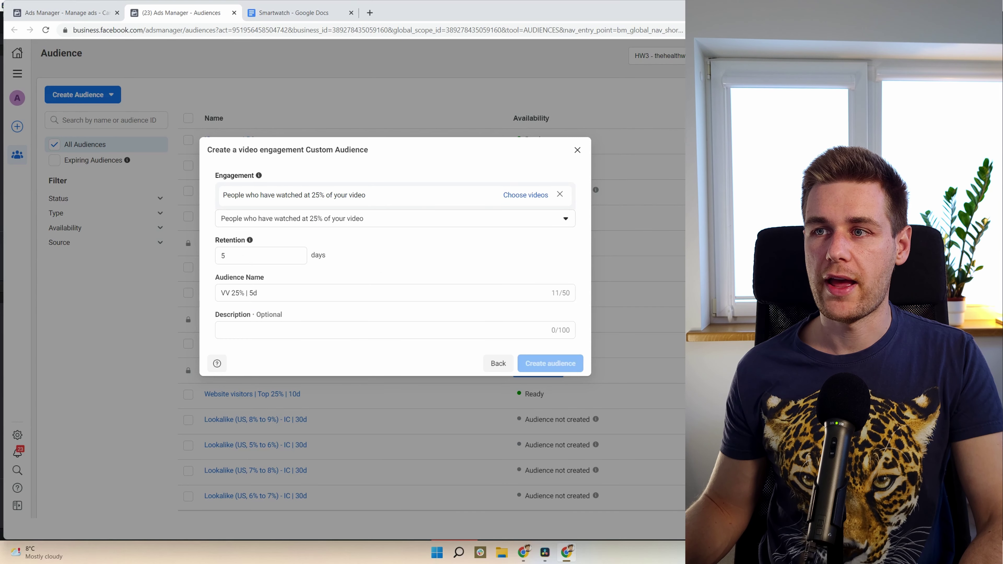
{"action": "left_click", "coordinate": [539, 194]}
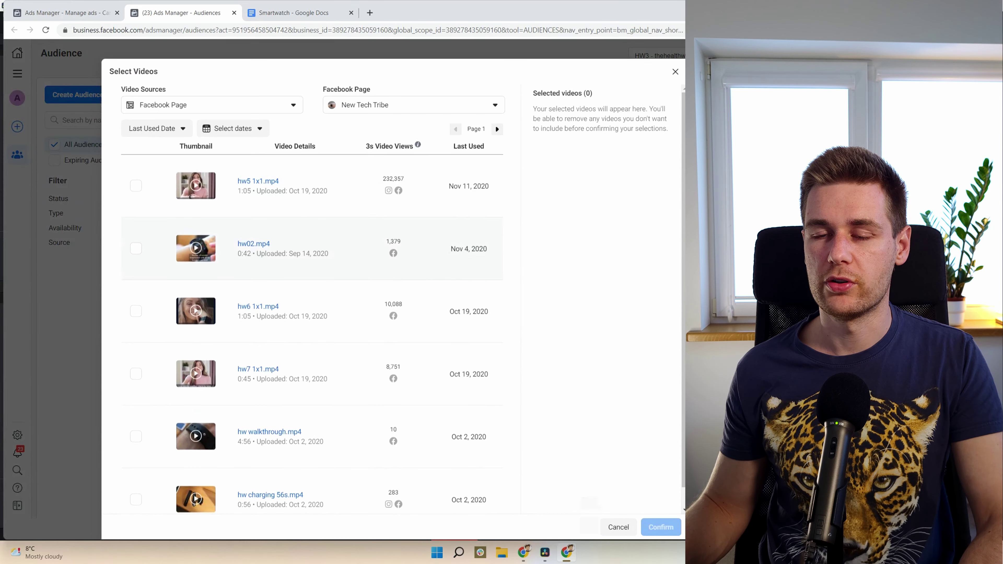
{"action": "left_click", "coordinate": [136, 374]}
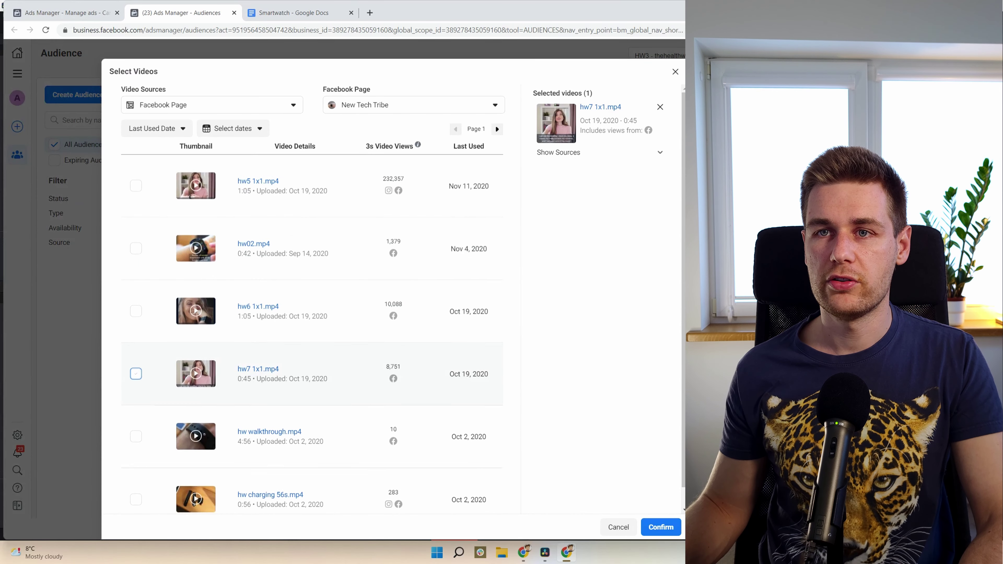
{"action": "left_click", "coordinate": [136, 310]}
{"action": "left_click", "coordinate": [136, 248]}
{"action": "left_click", "coordinate": [136, 186]}
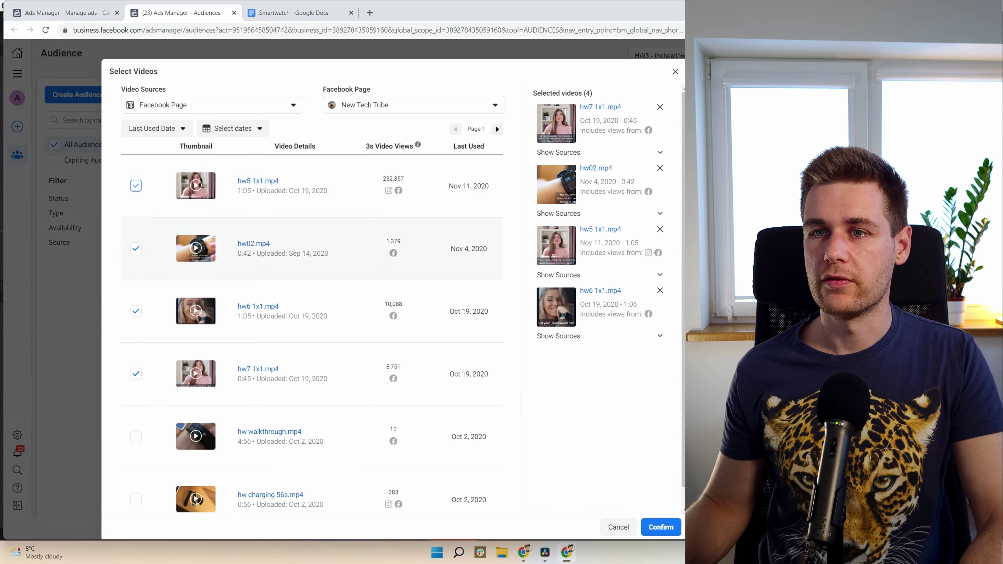
{"action": "left_click", "coordinate": [661, 527]}
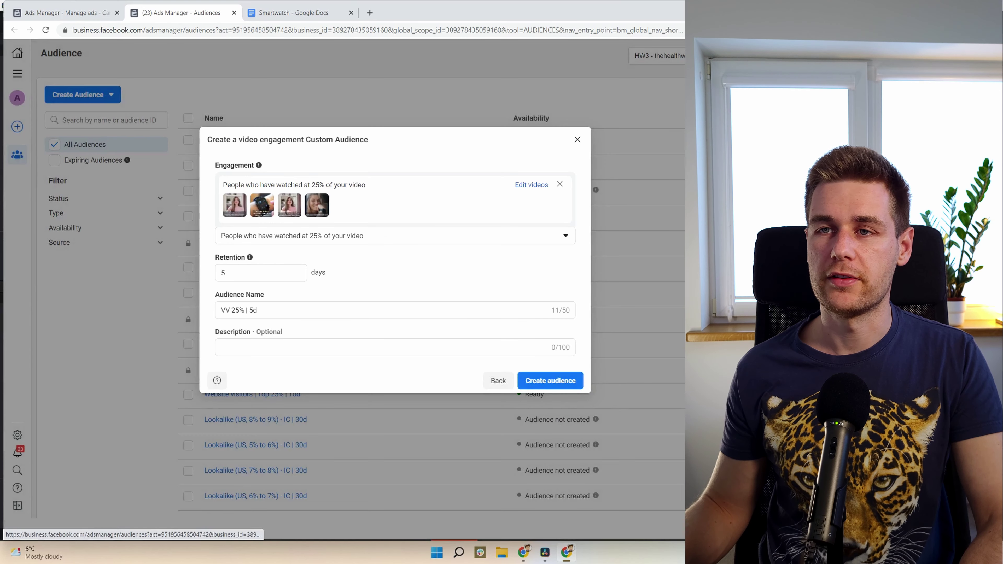
{"action": "left_click", "coordinate": [550, 381]}
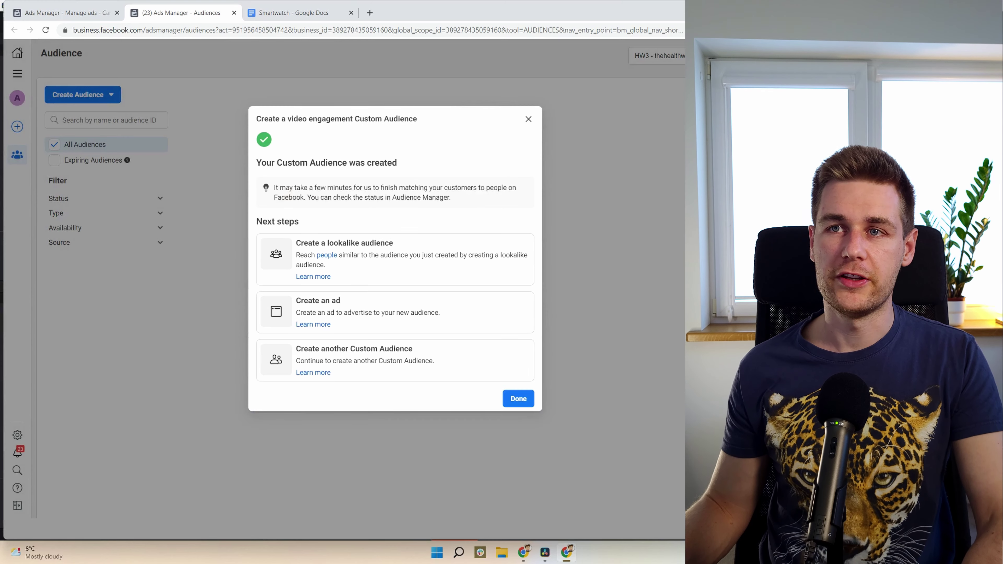
{"action": "key", "text": "Escape"}
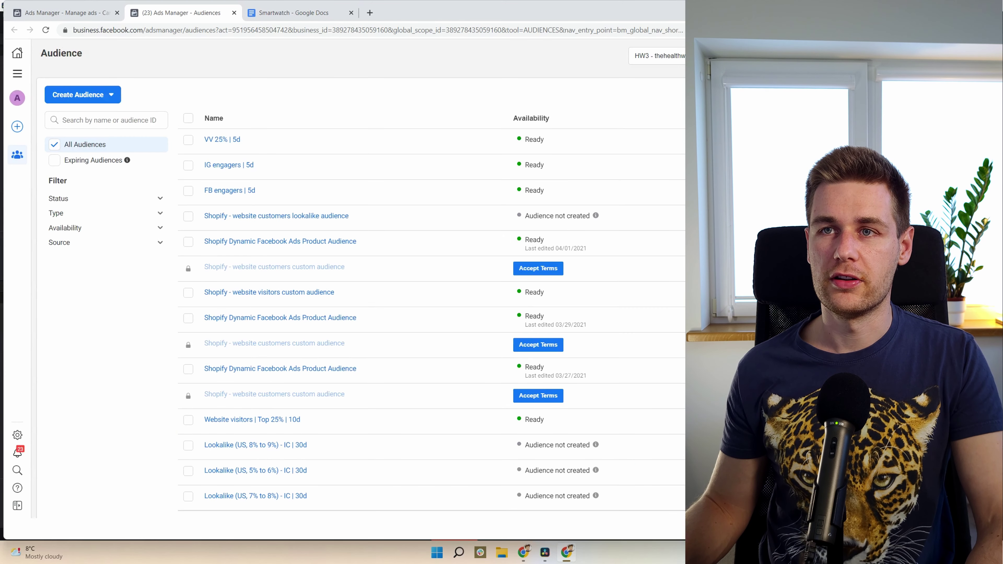
{"action": "mouse_move", "coordinate": [222, 139]}
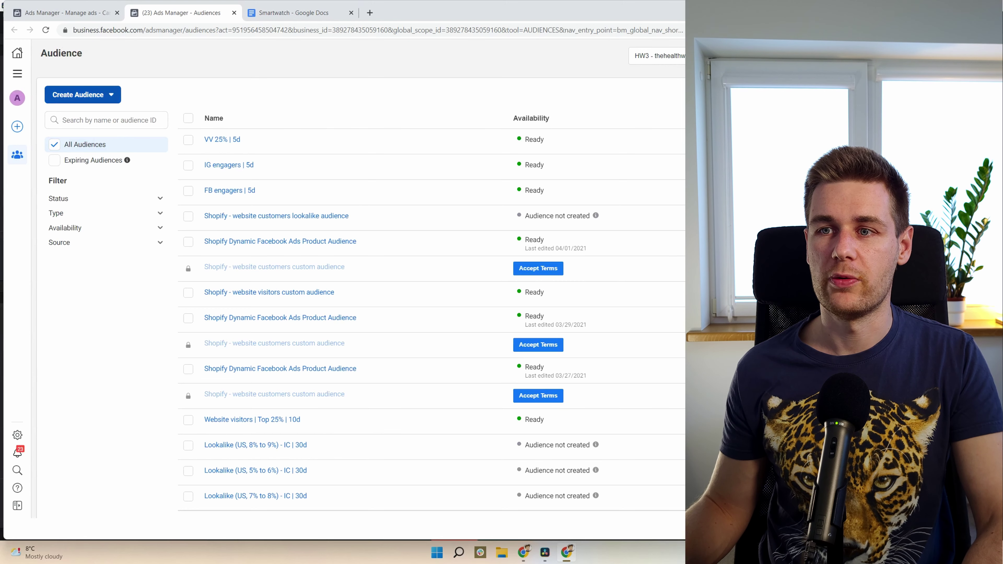
Start a new custom audience with Website as its source, keeping all website visitors, and set retention to 10 days.
{"action": "left_click", "coordinate": [81, 94]}
{"action": "left_click", "coordinate": [87, 119]}
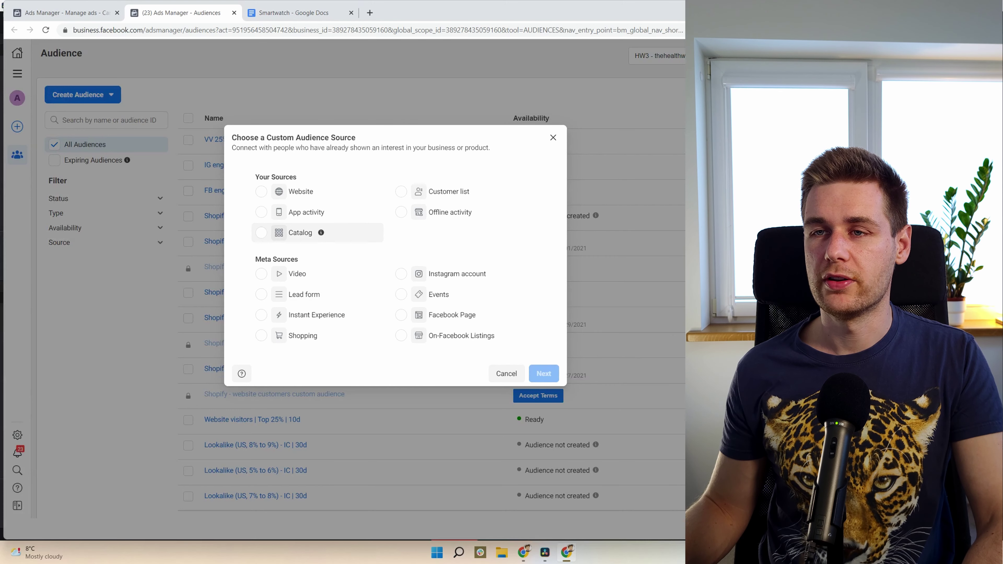
{"action": "left_click", "coordinate": [261, 191]}
{"action": "left_click", "coordinate": [543, 374]}
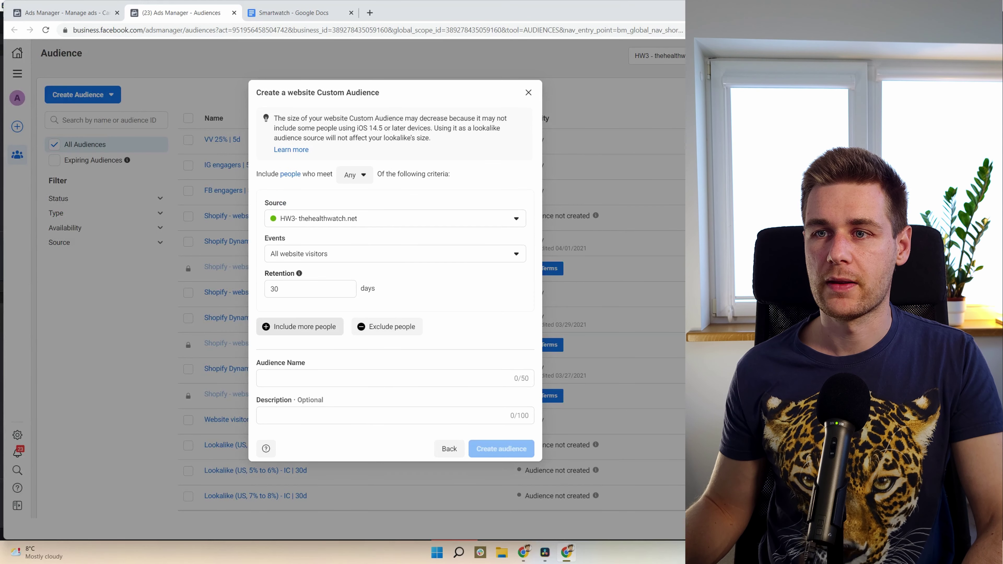
{"action": "left_click", "coordinate": [395, 254]}
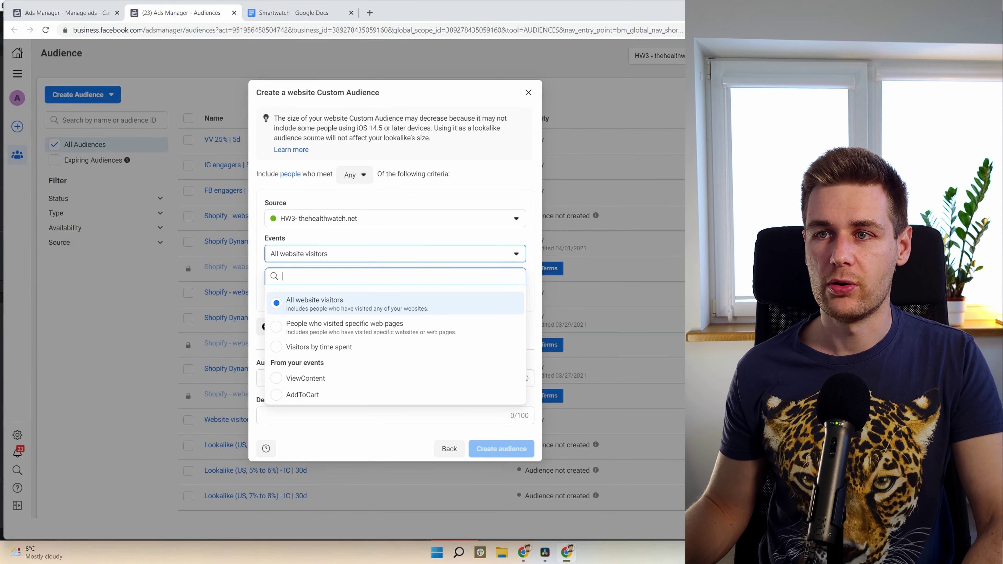
{"action": "key", "text": "Escape"}
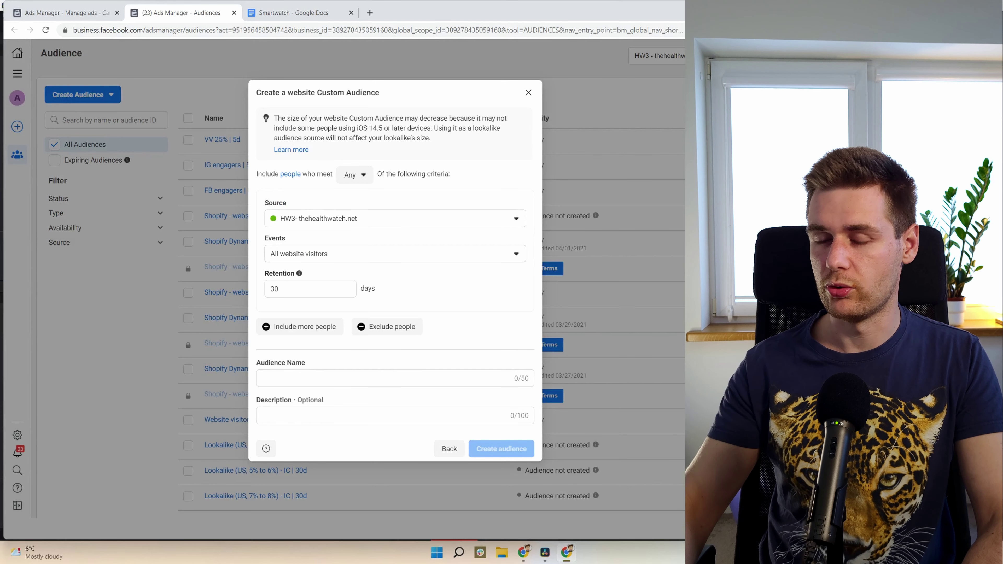
{"action": "double_click", "coordinate": [274, 289]}
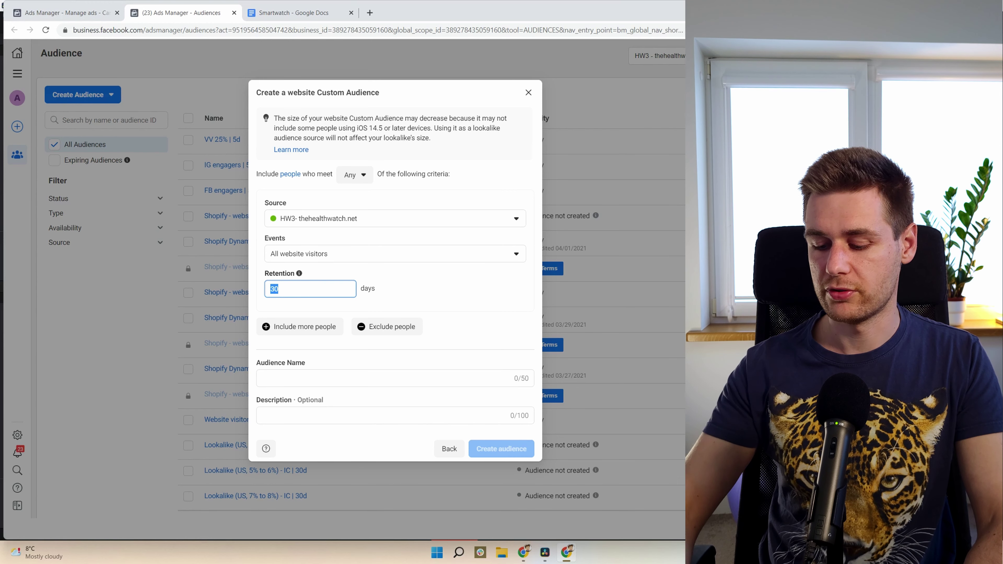
{"action": "type", "text": "10"}
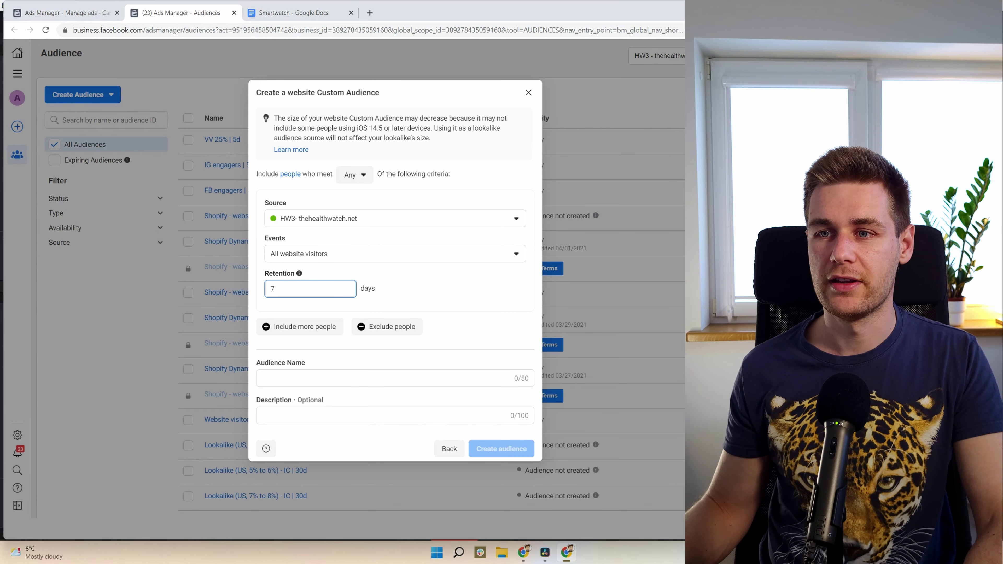
{"action": "left_click", "coordinate": [263, 378]}
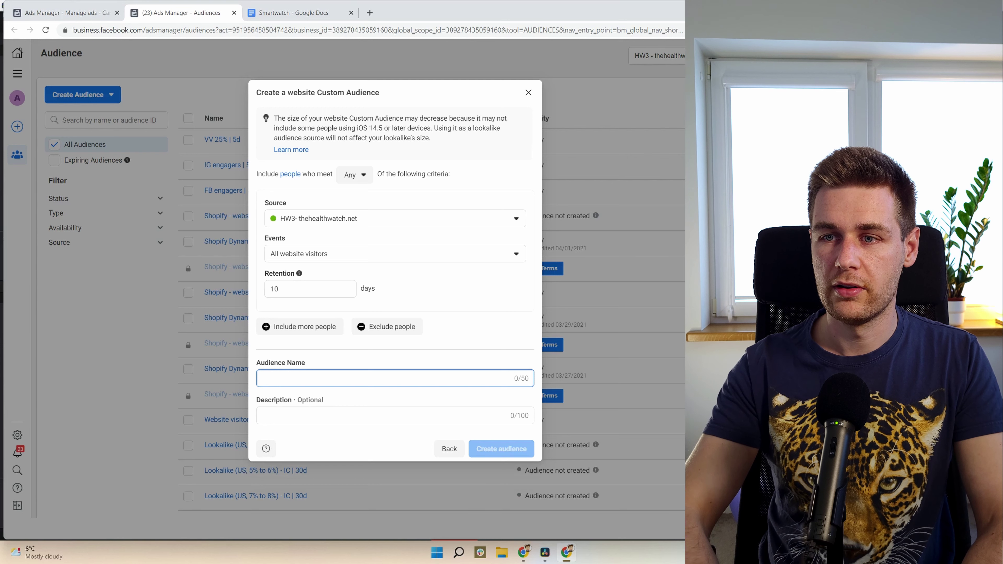
{"action": "type", "text": "W"}
{"action": "key", "text": "BackSpace"}
{"action": "key", "text": "BackSpace"}
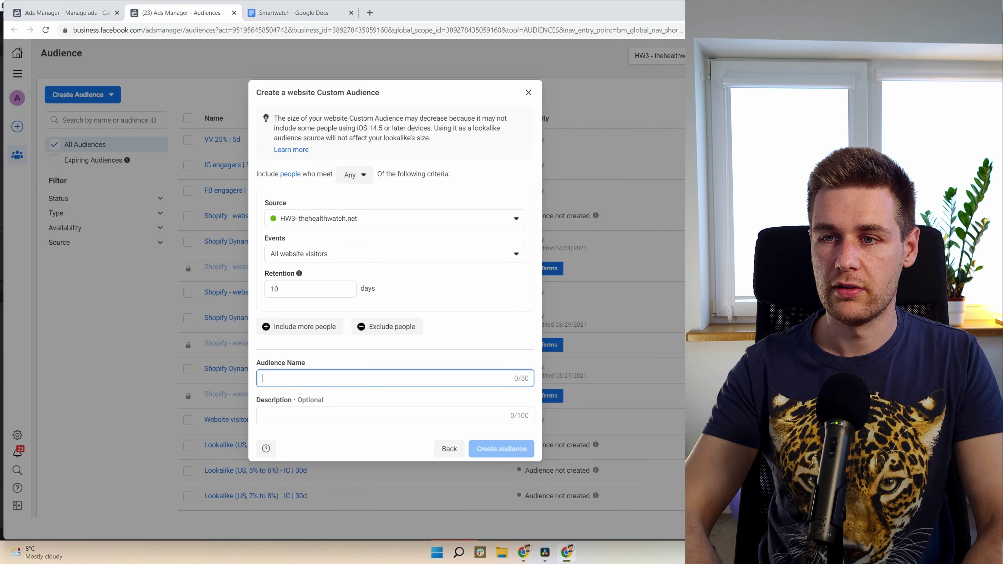
{"action": "type", "text": "Web"}
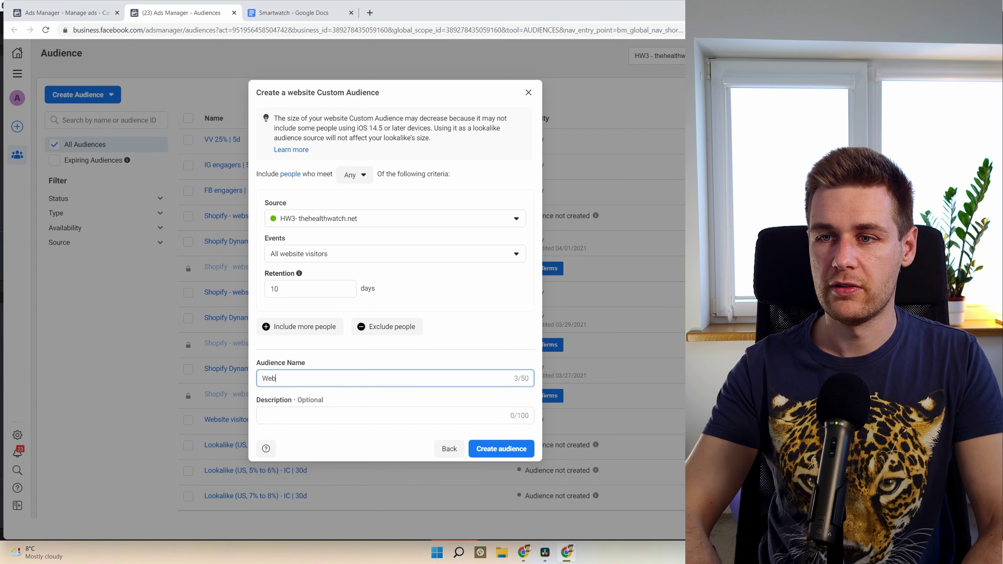
{"action": "type", "text": "site VIs"}
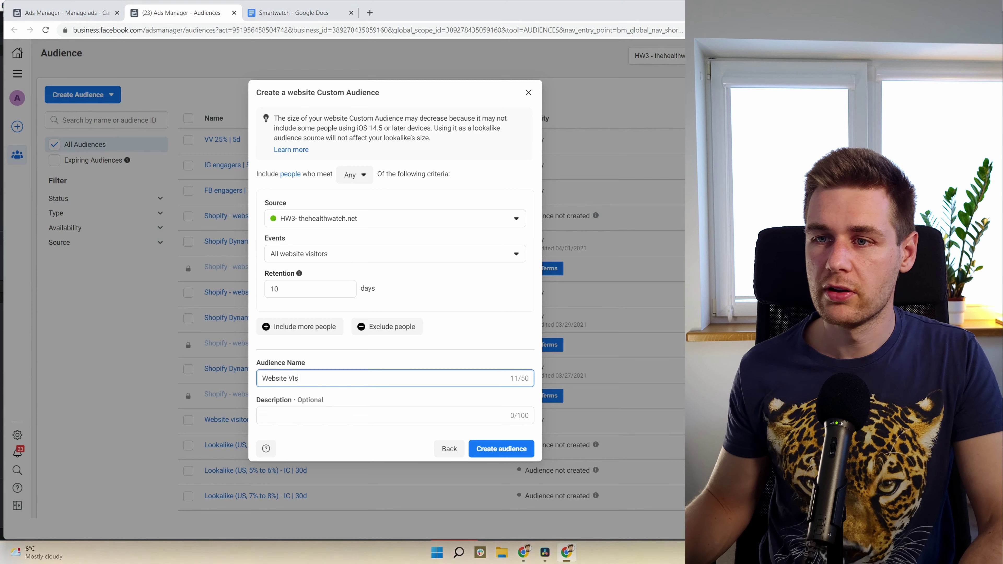
{"action": "type", "text": "itors"}
{"action": "key", "text": "ctrl+shift+Left"}
{"action": "key", "text": "ctrl+shift+Left"}
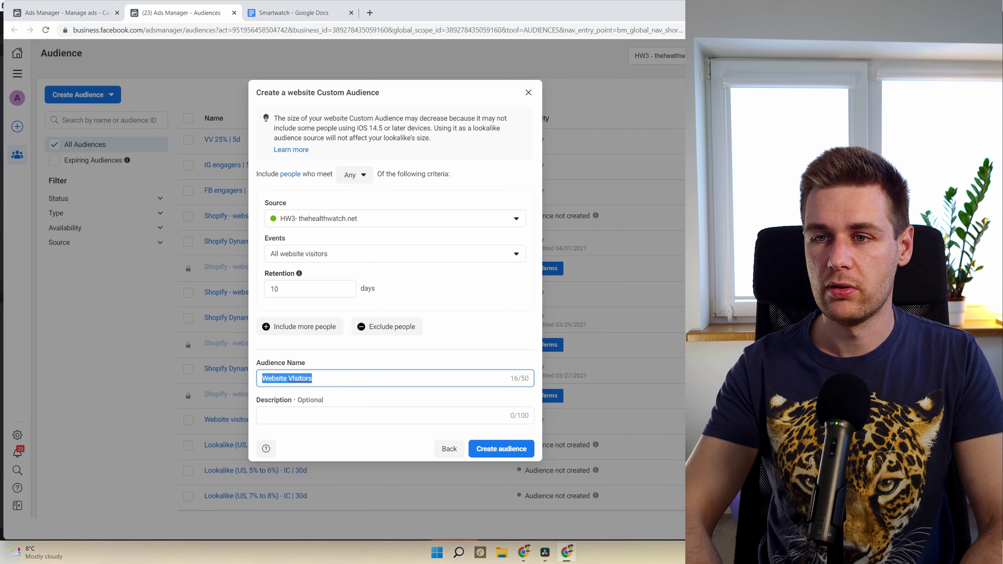
{"action": "type", "text": "Pageviews"}
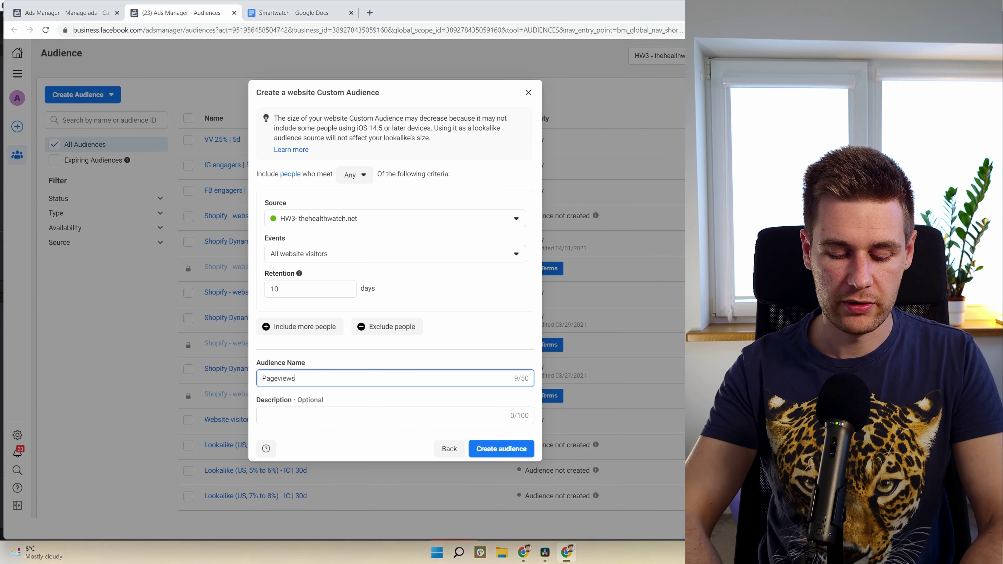
{"action": "key", "text": "ctrl+shift+Left"}
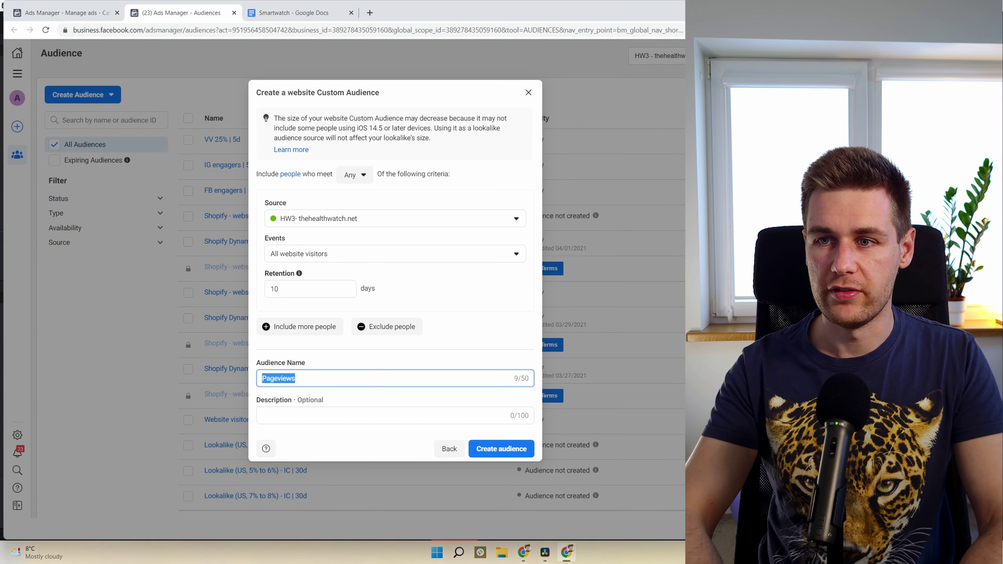
Name the website audience "WV | 10d", create it and return to the audience list.
{"action": "type", "text": "WV -"}
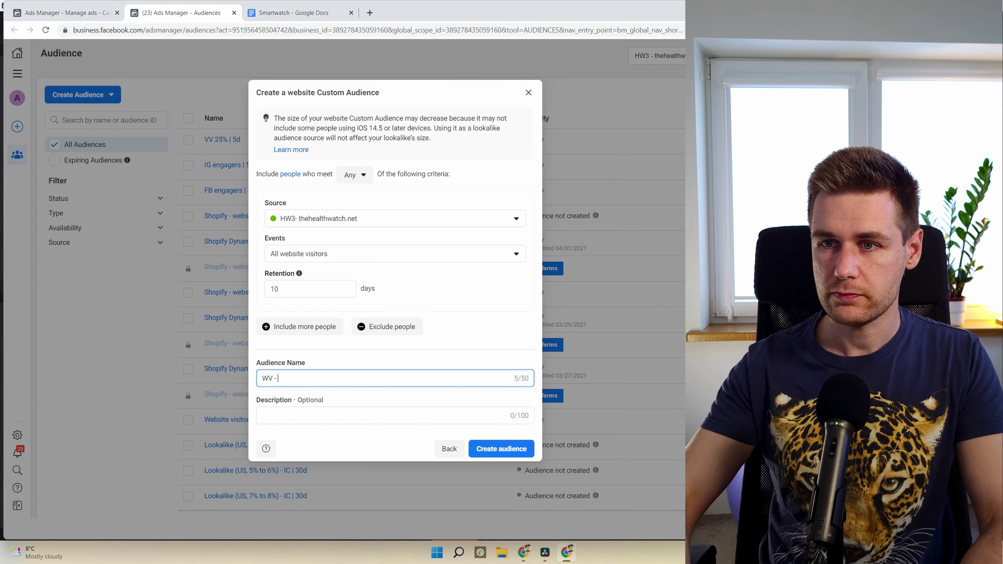
{"action": "key", "text": "BackSpace"}
{"action": "key", "text": "BackSpace"}
{"action": "type", "text": "| "}
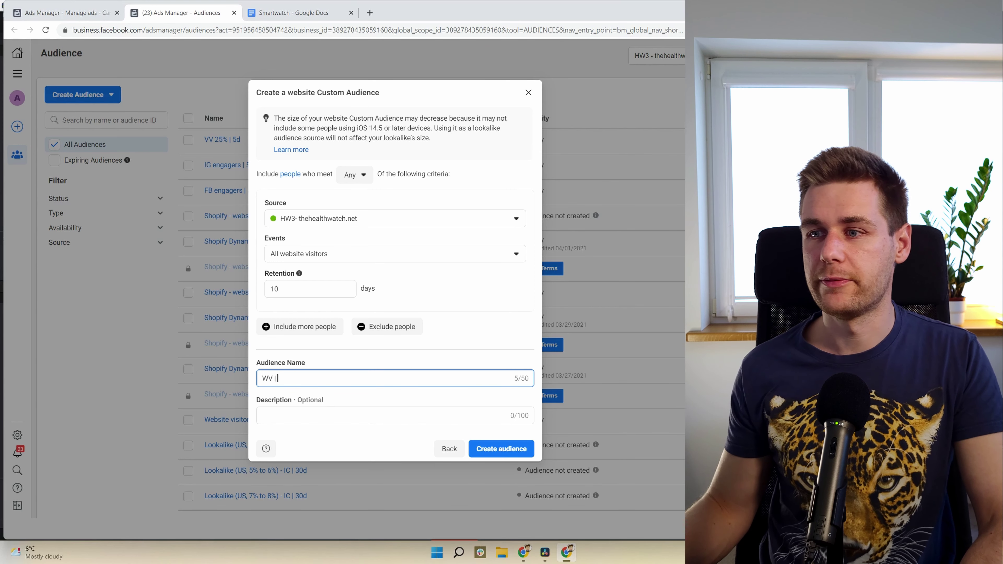
{"action": "type", "text": "10d"}
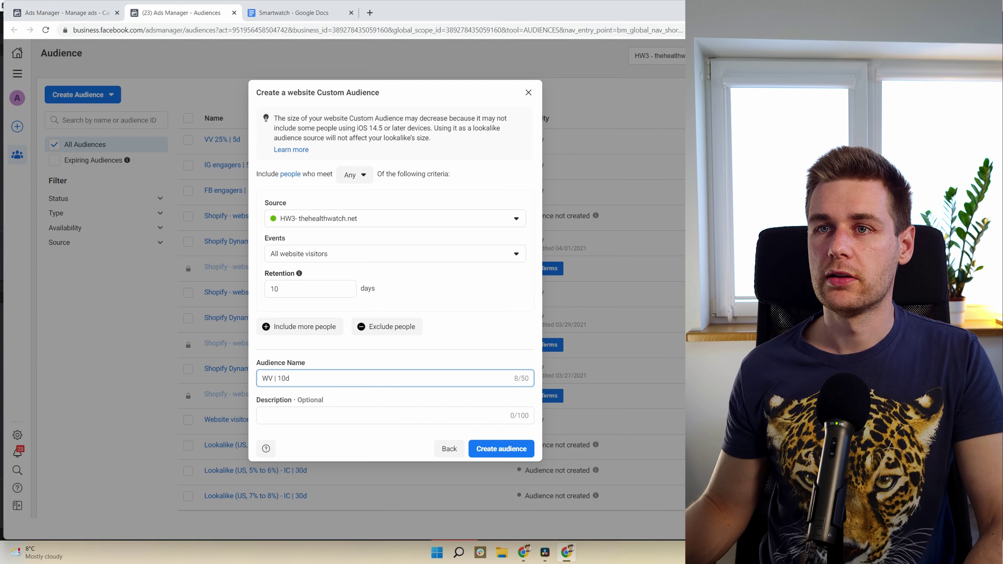
{"action": "left_click", "coordinate": [501, 449]}
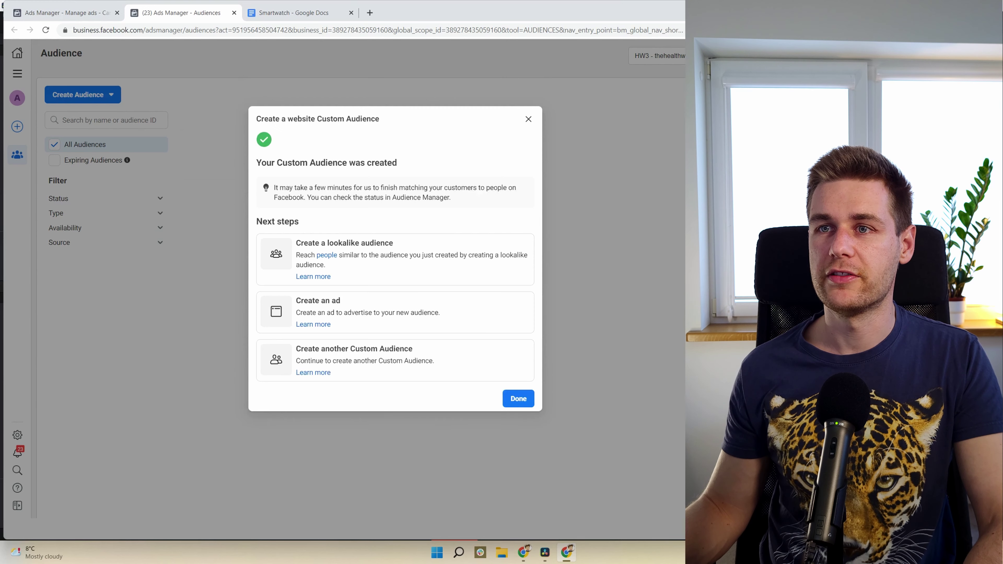
{"action": "left_click", "coordinate": [529, 119]}
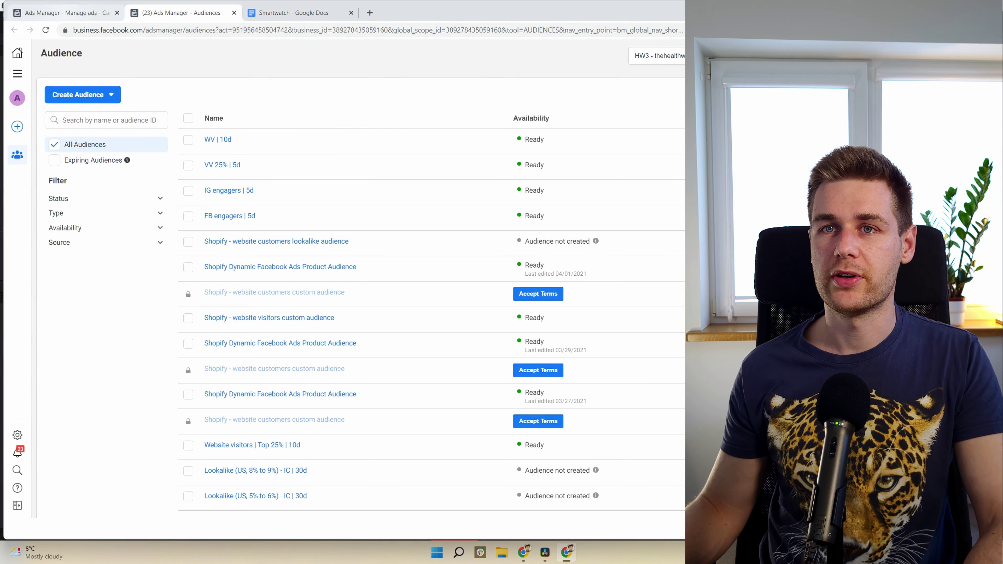
Switch to the campaign manager and start a new campaign with the Sales objective.
{"action": "left_click", "coordinate": [65, 12]}
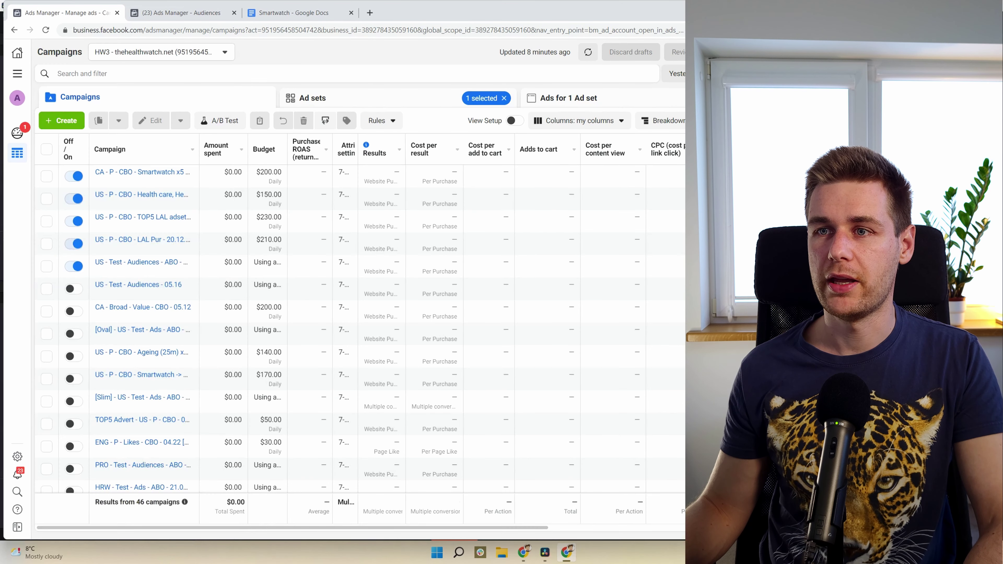
{"action": "left_click", "coordinate": [61, 120]}
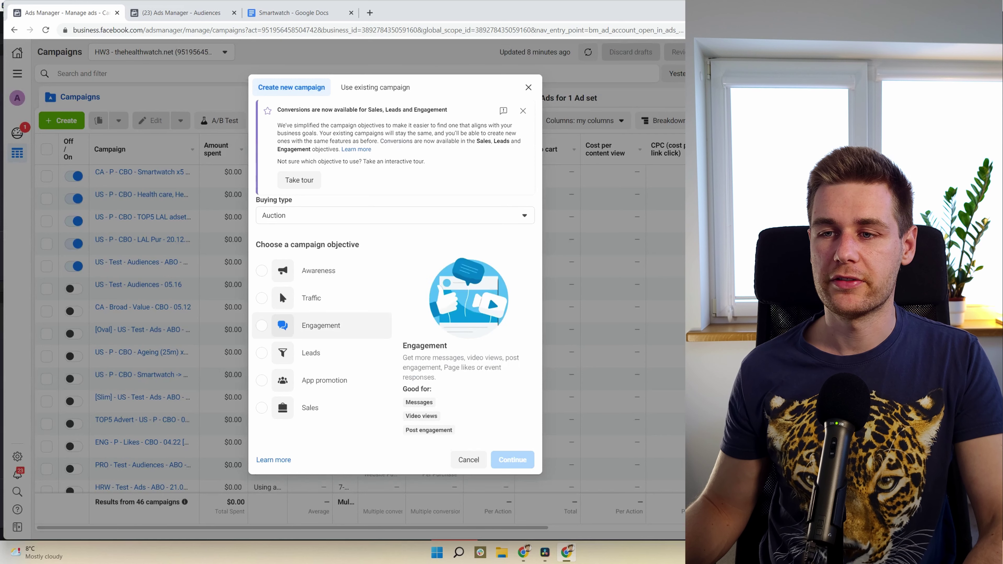
{"action": "left_click", "coordinate": [311, 403]}
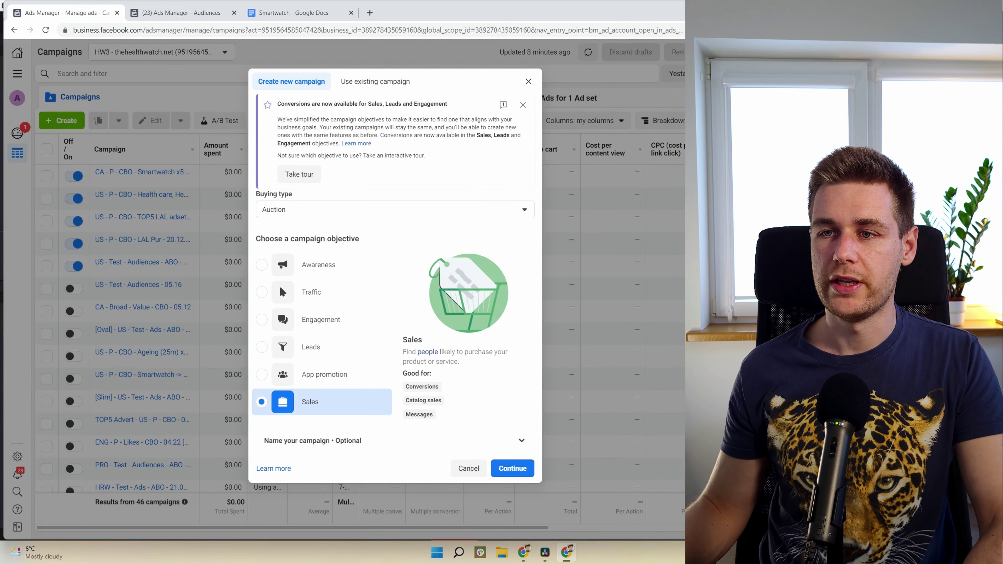
Name the campaign "US - Retarget - CBO - 05.18" and its ad set "C - FB+IG engagers 5d - 05.18".
{"action": "left_click", "coordinate": [313, 441]}
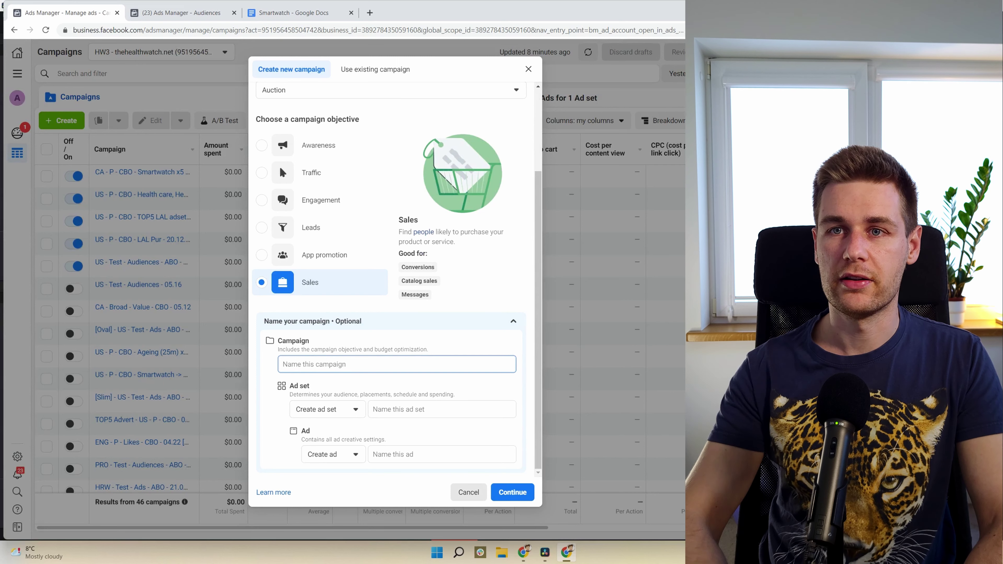
{"action": "type", "text": "US - "}
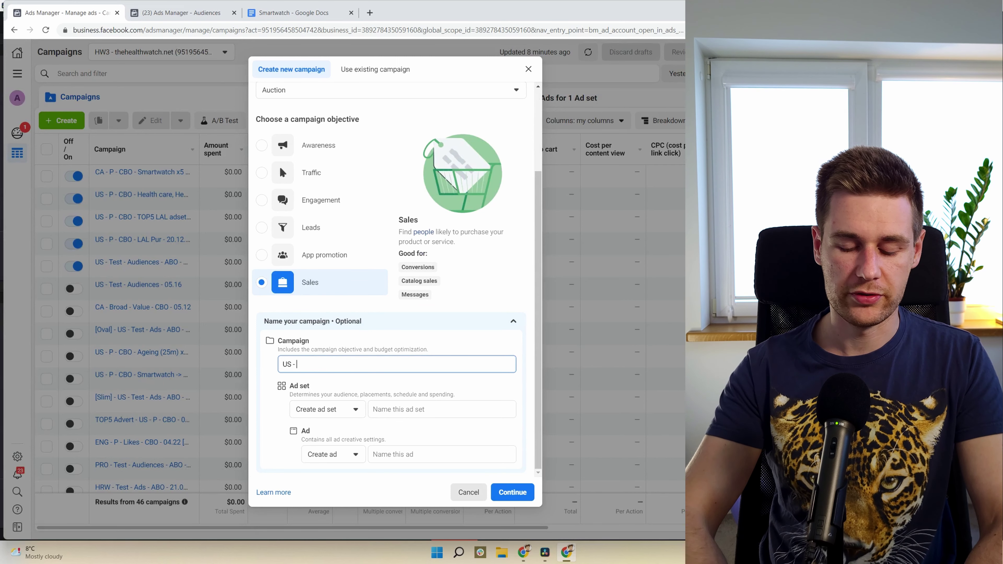
{"action": "type", "text": "C"}
{"action": "type", "text": "Re"}
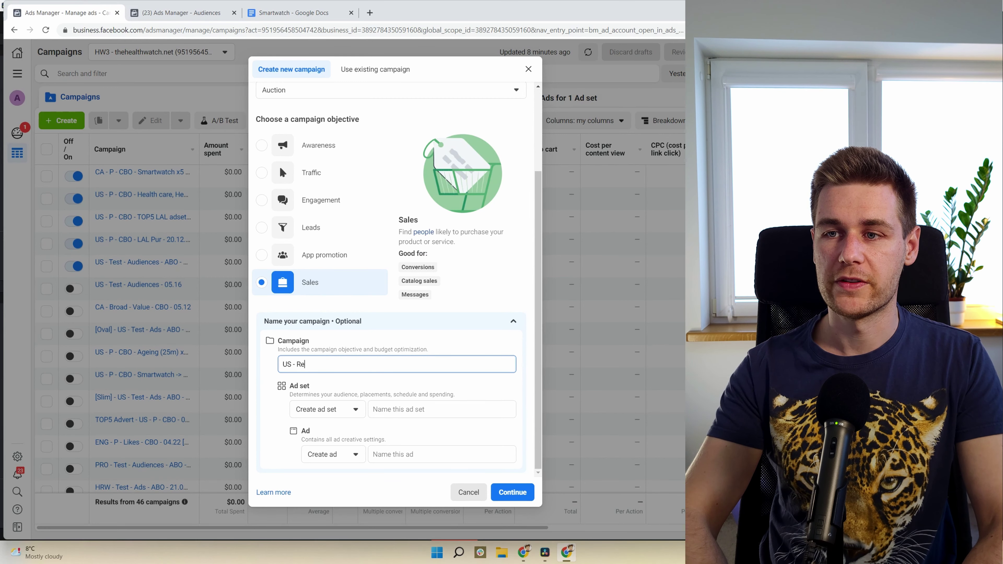
{"action": "type", "text": "target"}
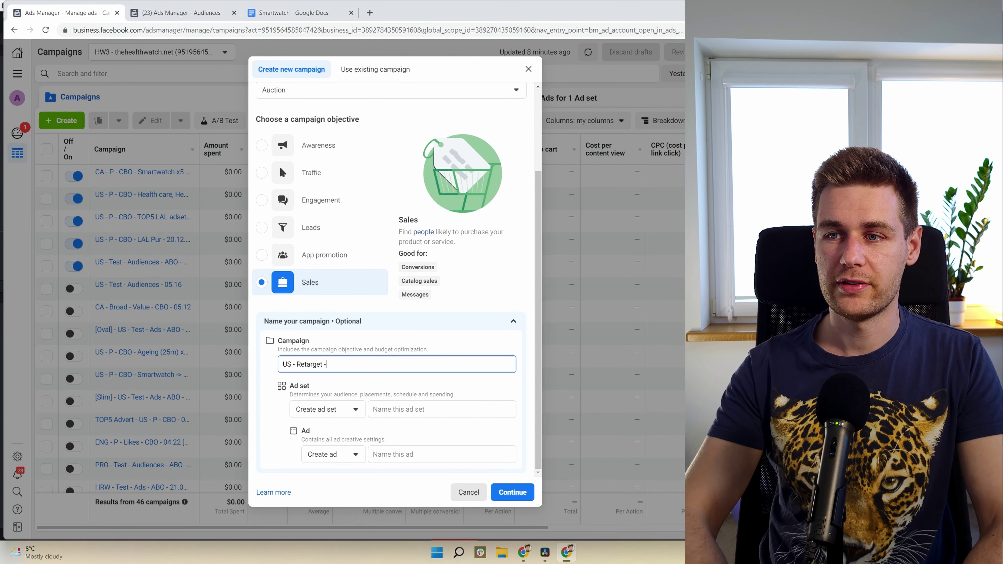
{"action": "type", "text": " - CB"}
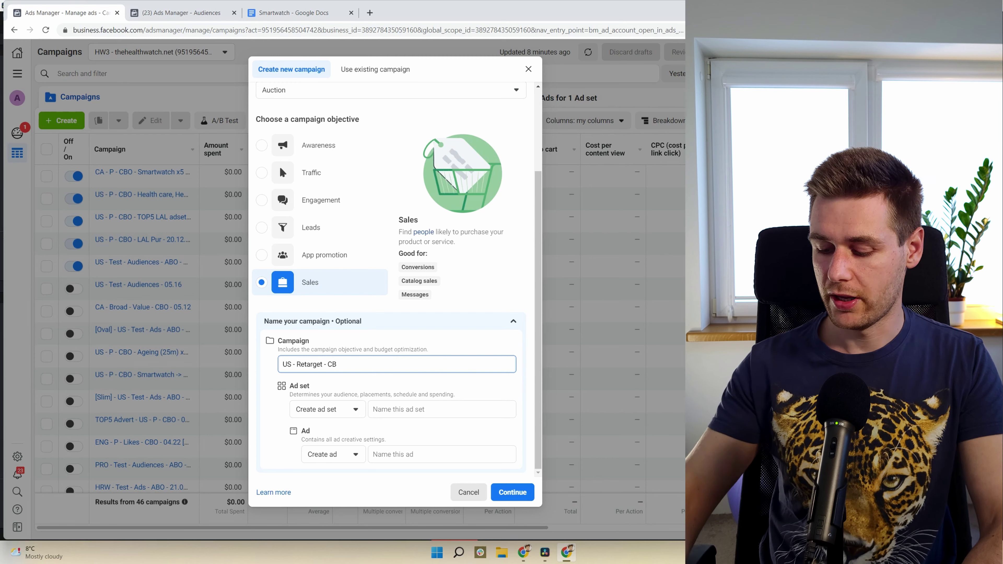
{"action": "type", "text": "O - 05.18"}
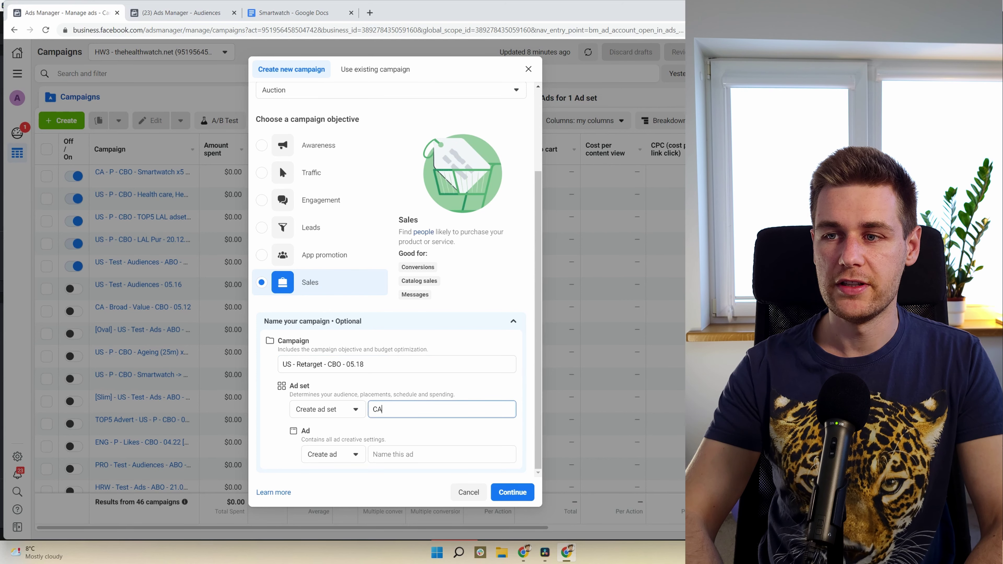
{"action": "key", "text": "BackSpace"}
{"action": "type", "text": "- FB+IG engagers 5d - 05.18"}
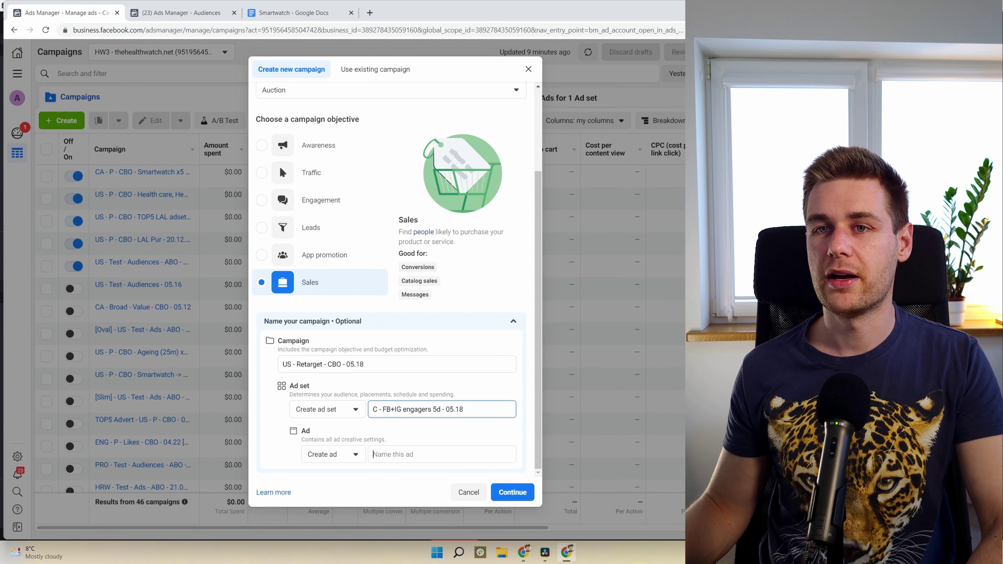
{"action": "left_click", "coordinate": [442, 454]}
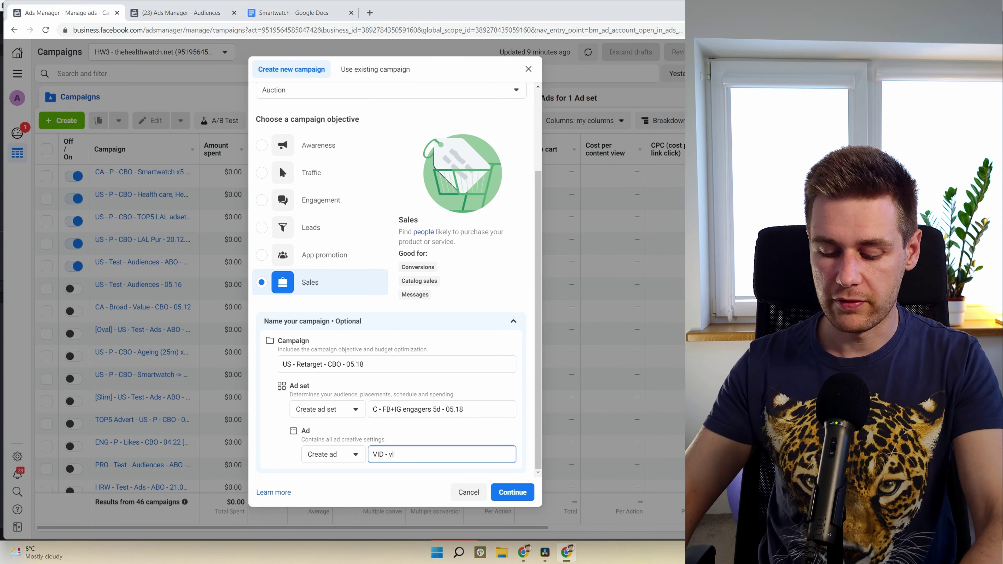
{"action": "type", "text": "-05.15"}
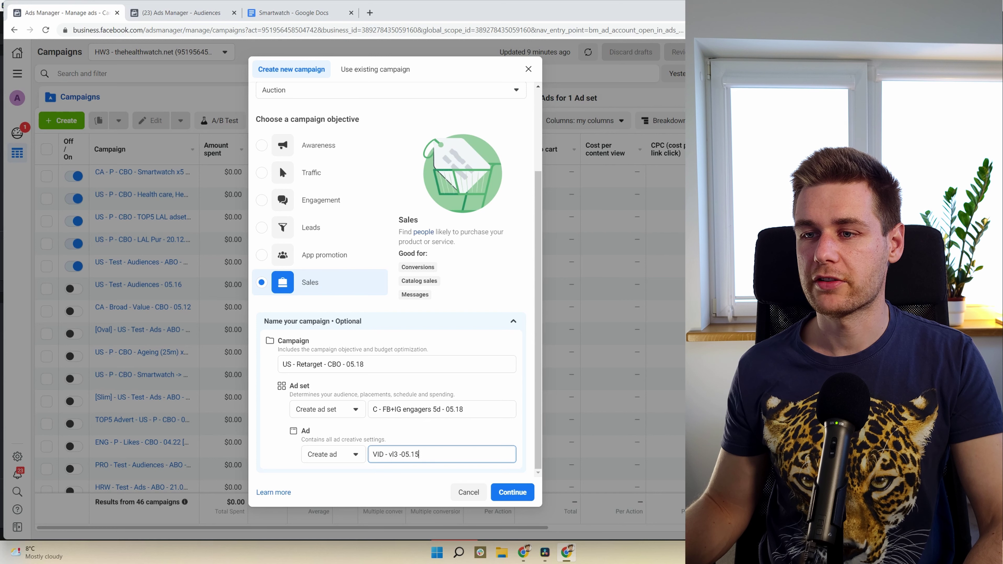
{"action": "key", "text": "ctrl+a"}
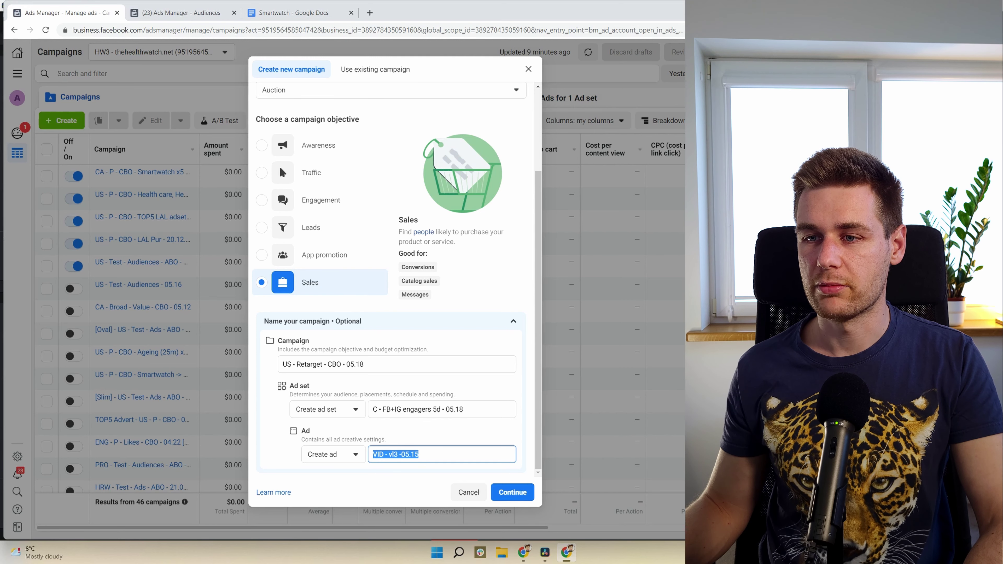
Set the ad level to Skip ad and continue to the new campaign's settings.
{"action": "left_click", "coordinate": [333, 454]}
{"action": "left_click", "coordinate": [335, 493]}
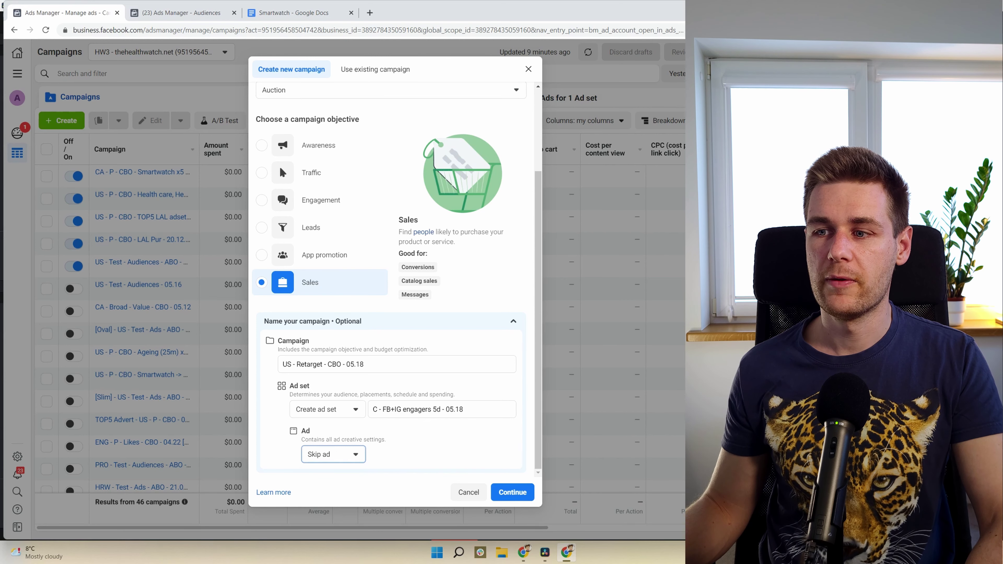
{"action": "left_click", "coordinate": [511, 493]}
{"action": "left_click", "coordinate": [512, 493]}
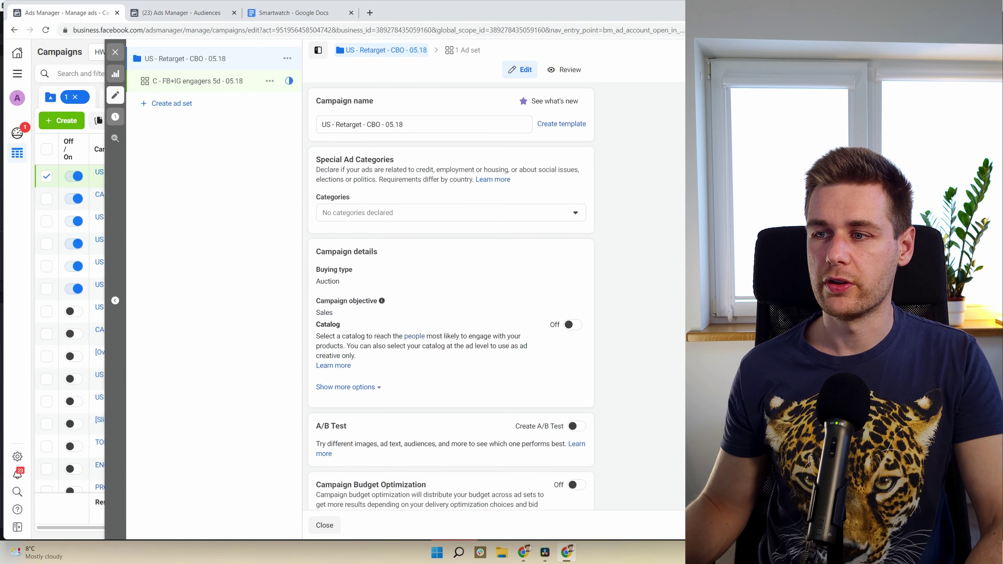
Turn on Campaign Budget Optimization and set the daily campaign budget to $20.
{"action": "scroll", "coordinate": [451, 296], "scroll_direction": "down", "scroll_amount": 1}
{"action": "left_click", "coordinate": [577, 454]}
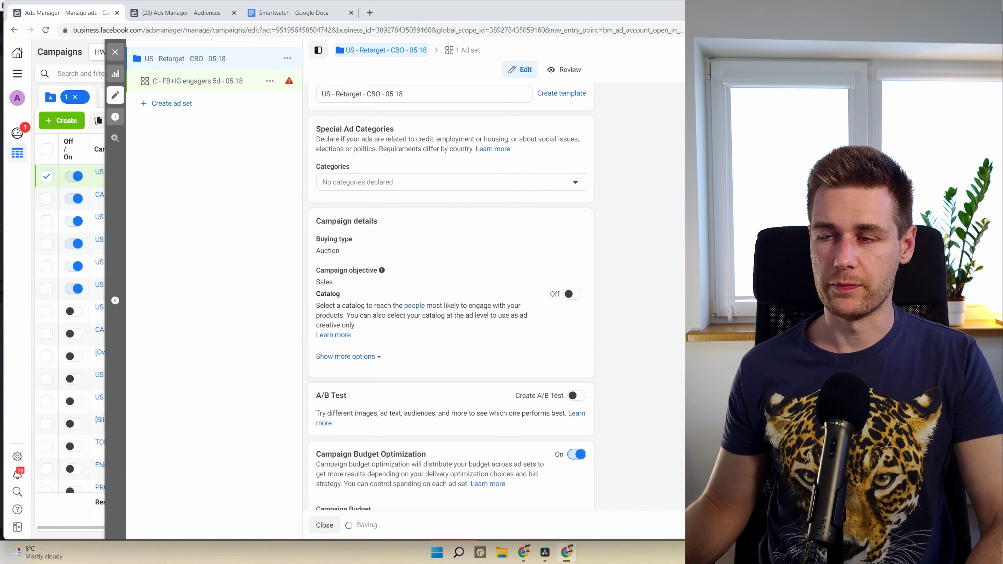
{"action": "scroll", "coordinate": [576, 454], "scroll_direction": "down", "scroll_amount": 5}
{"action": "triple_click", "coordinate": [470, 345]}
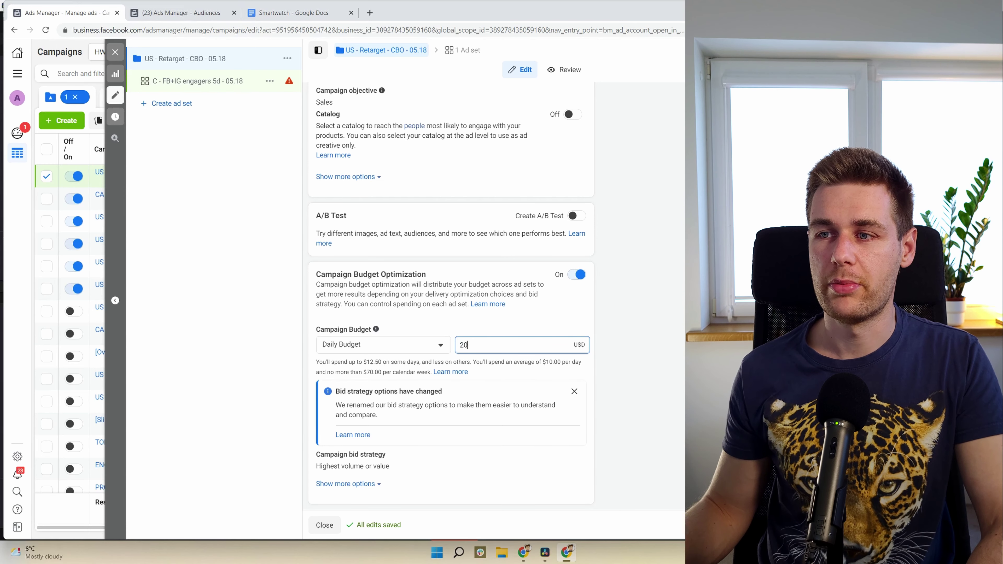
{"action": "key", "text": "Return"}
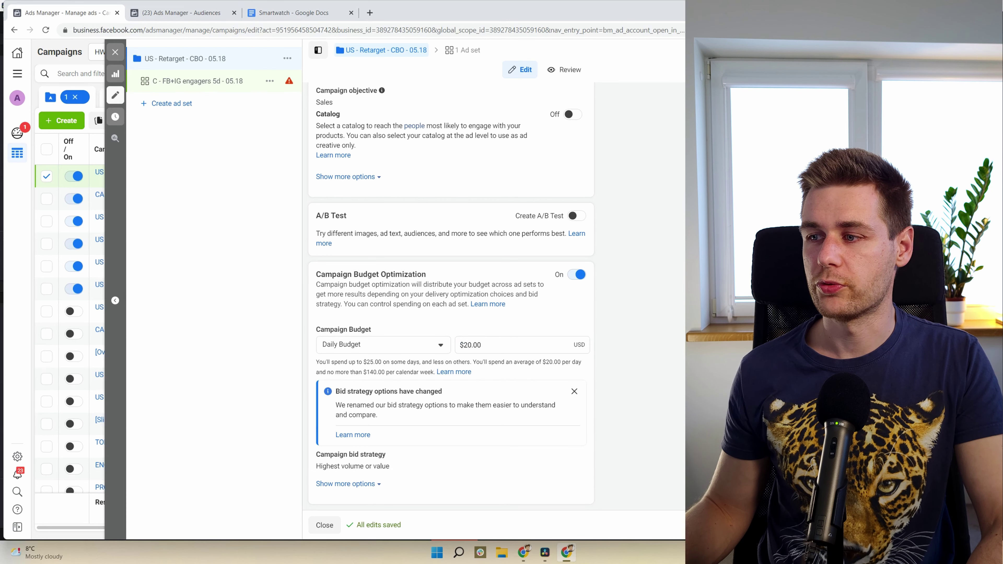
Set Purchase as the conversion event of the "C - FB+IG engagers 5d - 05.18" ad set.
{"action": "left_click", "coordinate": [197, 81]}
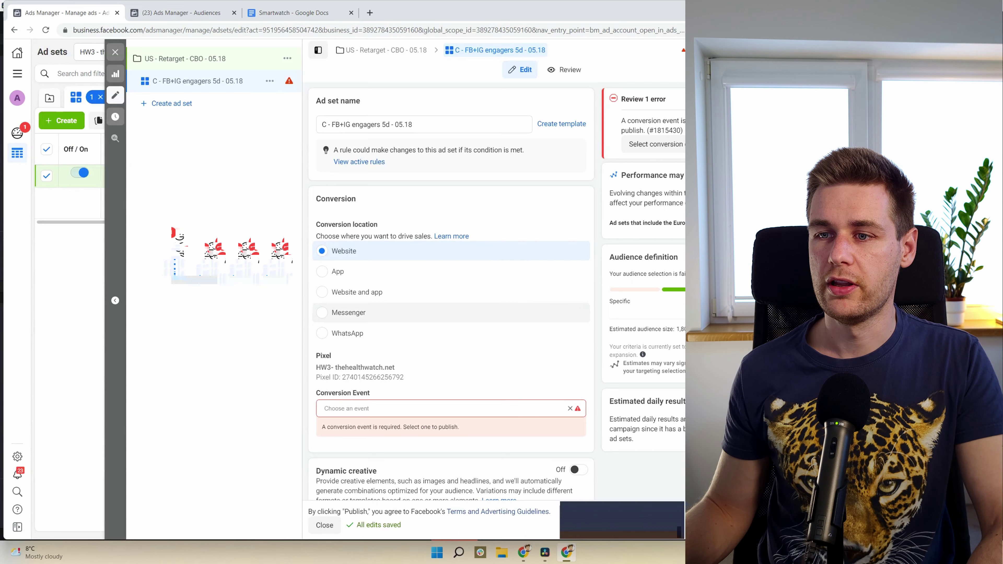
{"action": "left_click", "coordinate": [450, 408]}
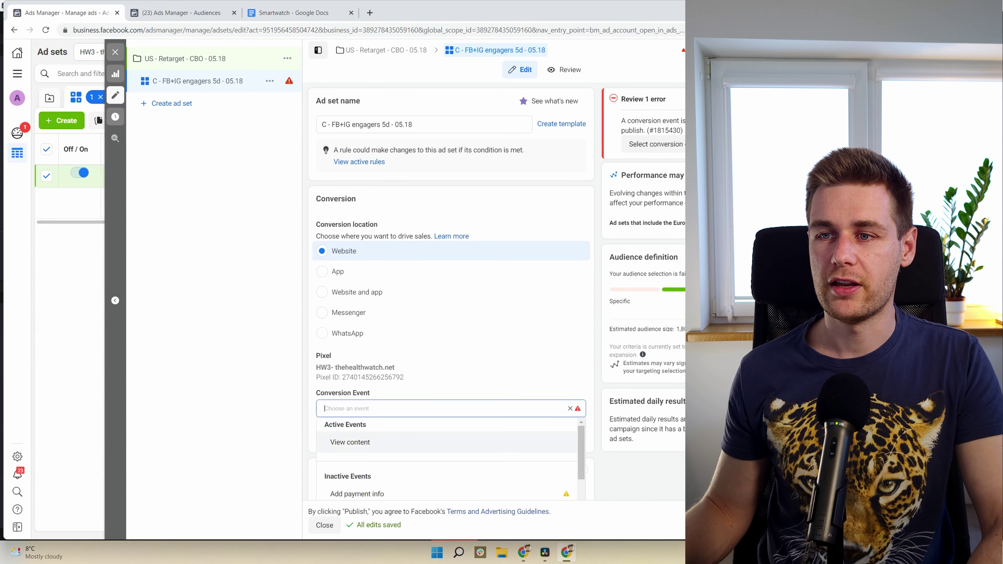
{"action": "scroll", "coordinate": [446, 458], "scroll_direction": "down", "scroll_amount": 4}
{"action": "left_click", "coordinate": [446, 433]}
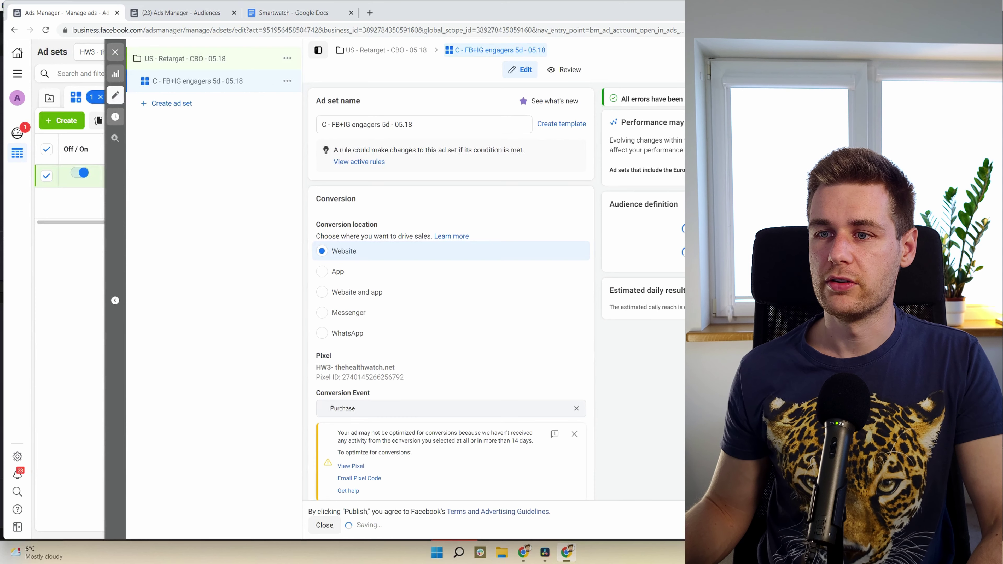
Schedule the ad set to start on May 18, 2022 at 12:01 AM.
{"action": "scroll", "coordinate": [450, 291], "scroll_direction": "down", "scroll_amount": 5}
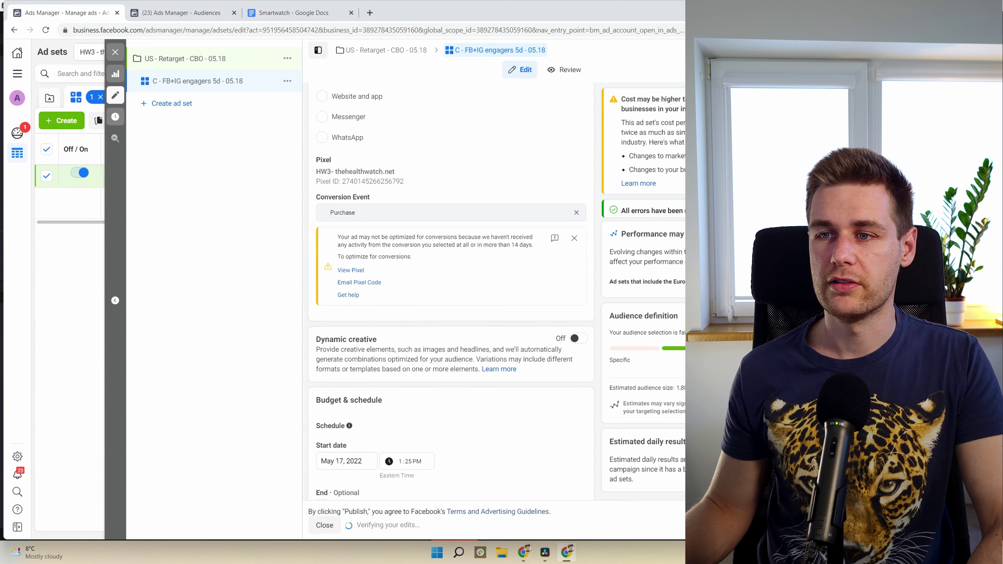
{"action": "left_click", "coordinate": [347, 461]}
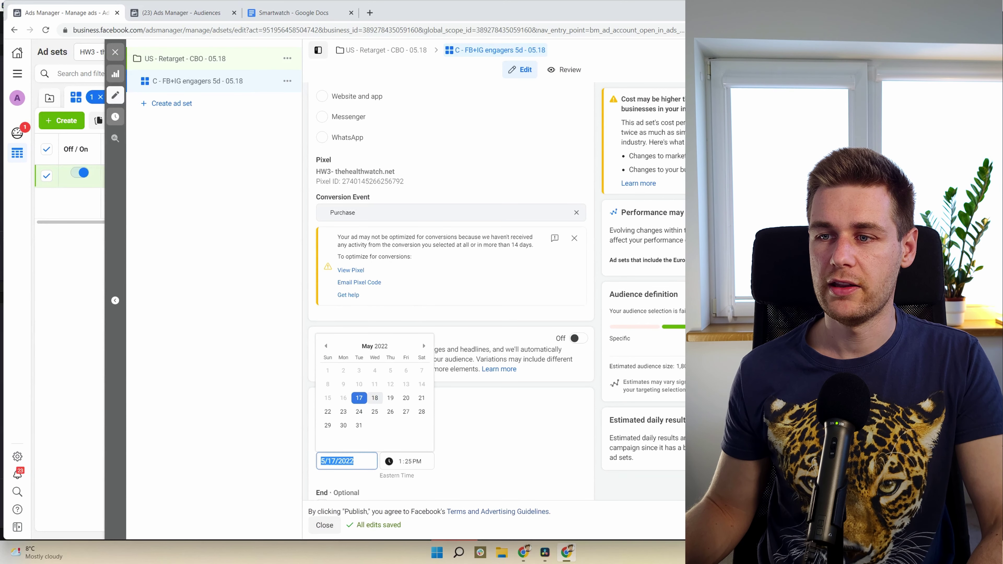
{"action": "left_click", "coordinate": [375, 397]}
{"action": "left_click", "coordinate": [400, 461]}
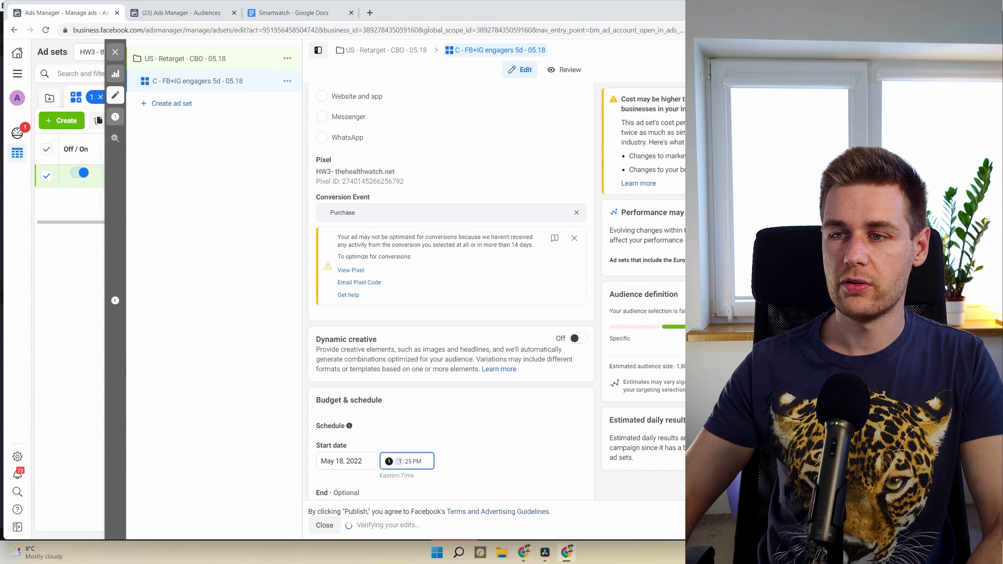
{"action": "type", "text": "12"}
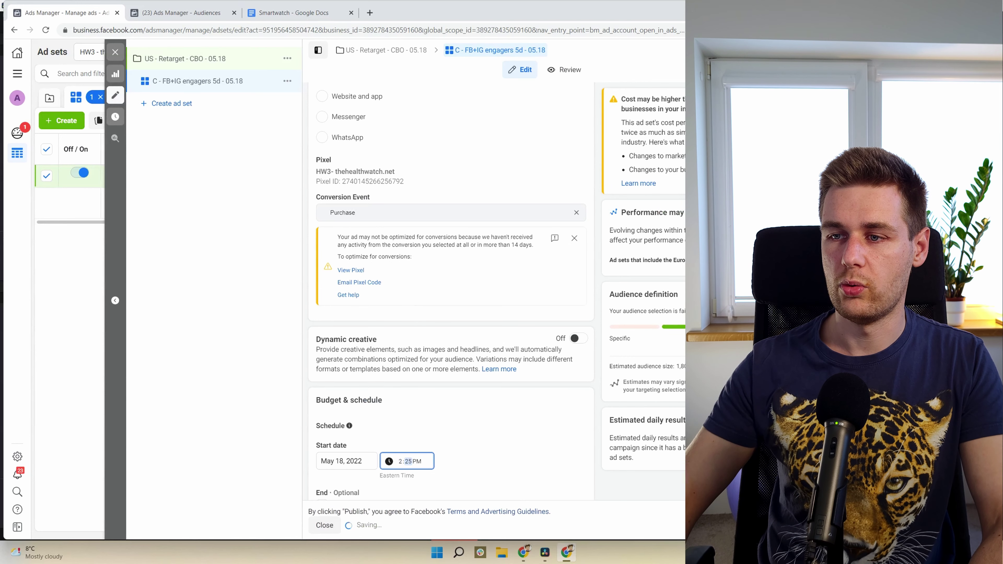
{"action": "type", "text": "01a"}
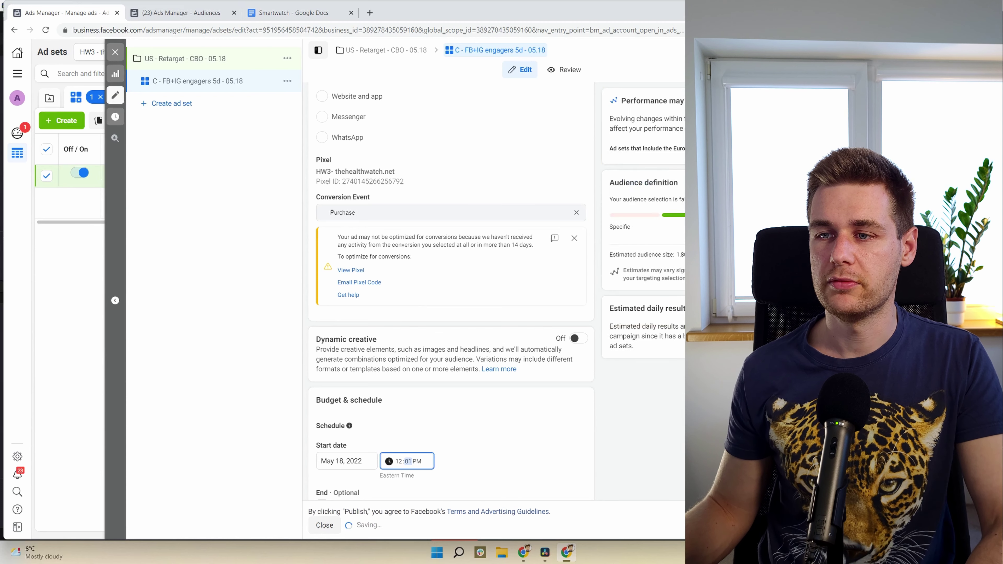
Replace Lithuania with all countries worldwide as the ad set's audience location.
{"action": "scroll", "coordinate": [450, 291], "scroll_direction": "down", "scroll_amount": 5}
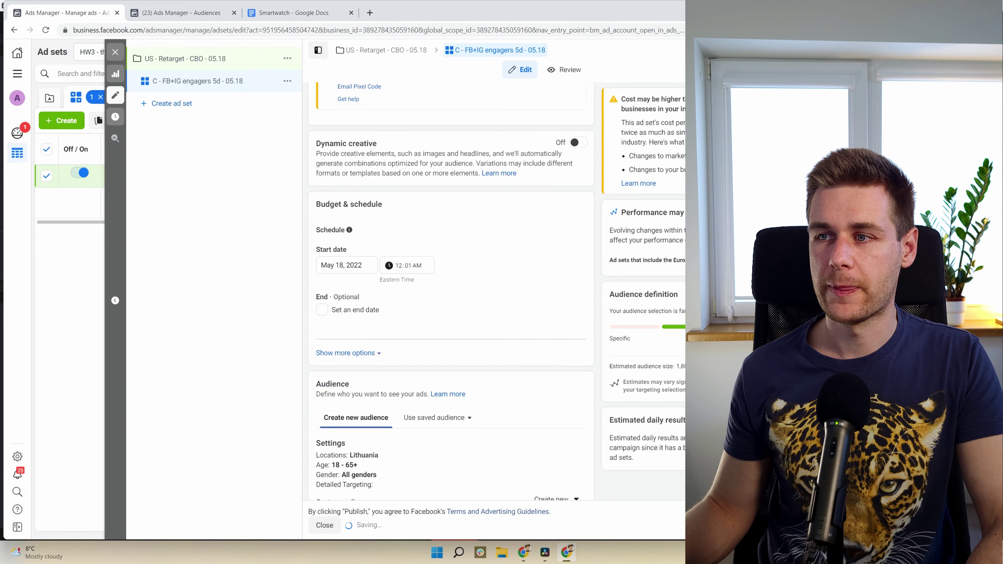
{"action": "scroll", "coordinate": [451, 367], "scroll_direction": "down", "scroll_amount": 2}
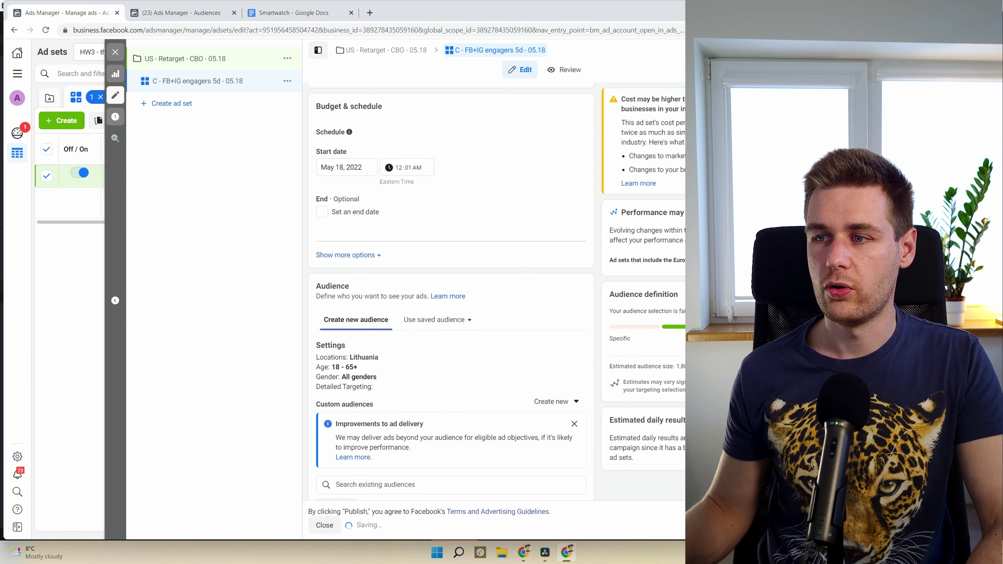
{"action": "left_click", "coordinate": [573, 346]}
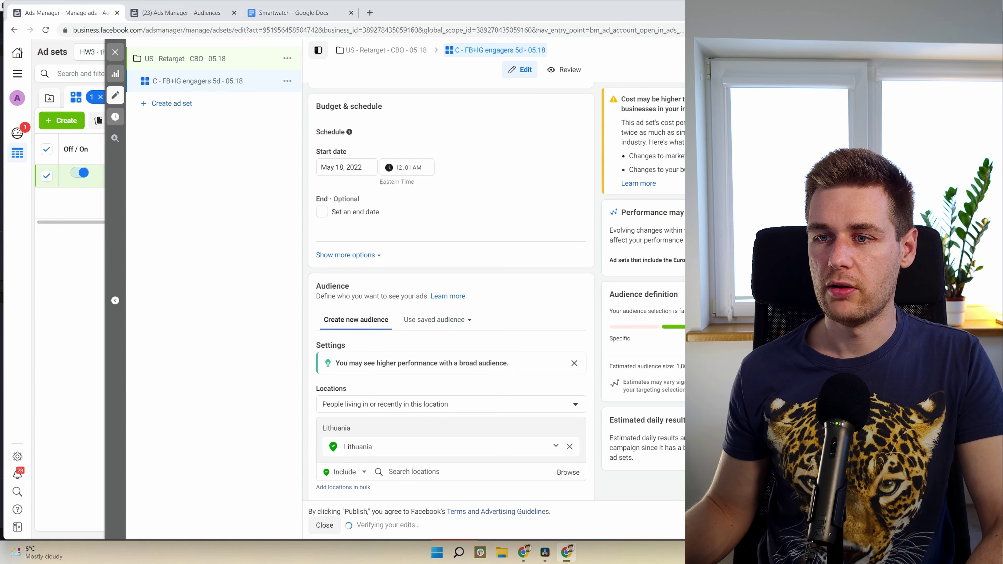
{"action": "left_click", "coordinate": [570, 447]}
{"action": "left_click", "coordinate": [451, 436]}
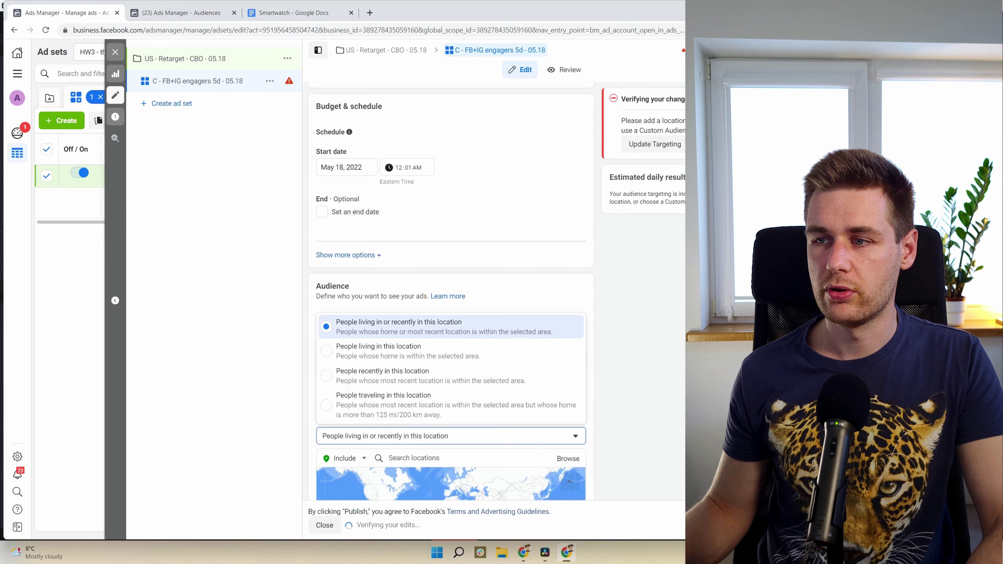
{"action": "left_click", "coordinate": [414, 457]}
{"action": "scroll", "coordinate": [451, 291], "scroll_direction": "down", "scroll_amount": 3}
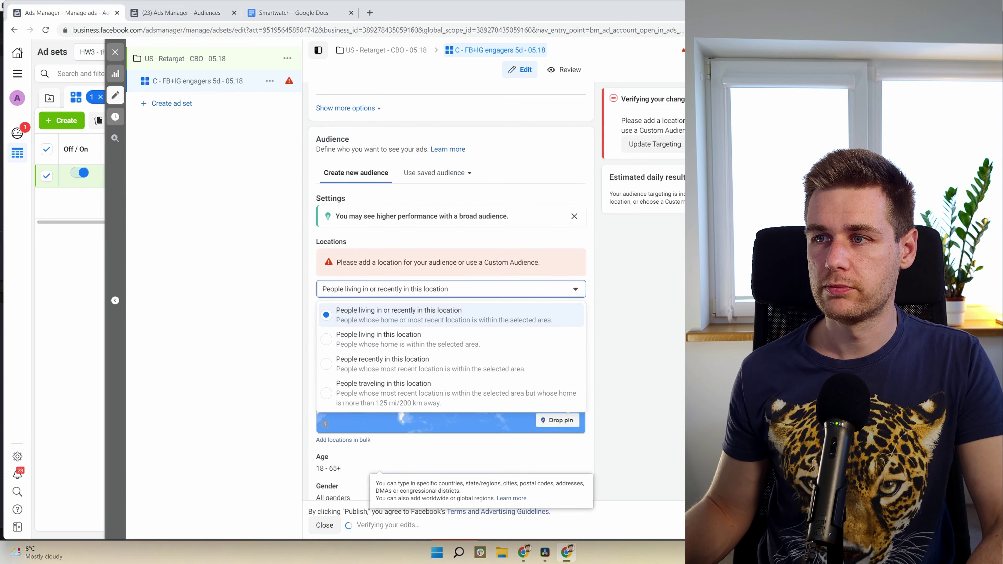
{"action": "key", "text": "Escape"}
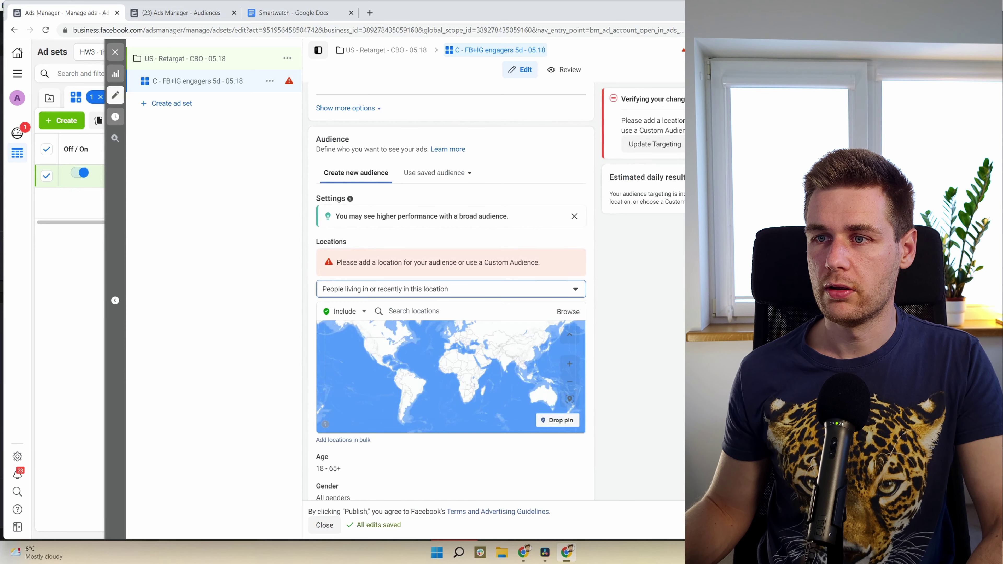
{"action": "left_click", "coordinate": [567, 311]}
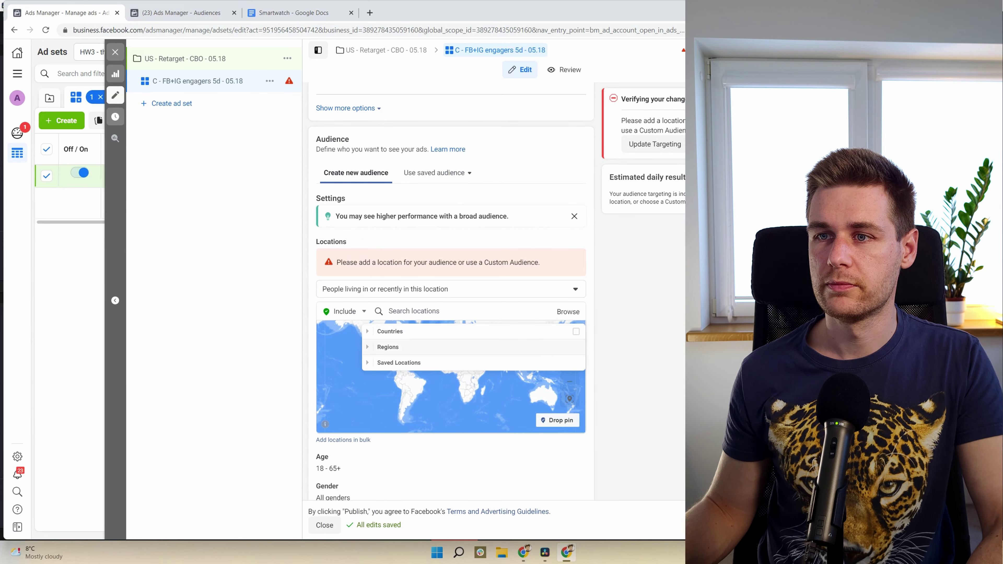
{"action": "left_click", "coordinate": [575, 331]}
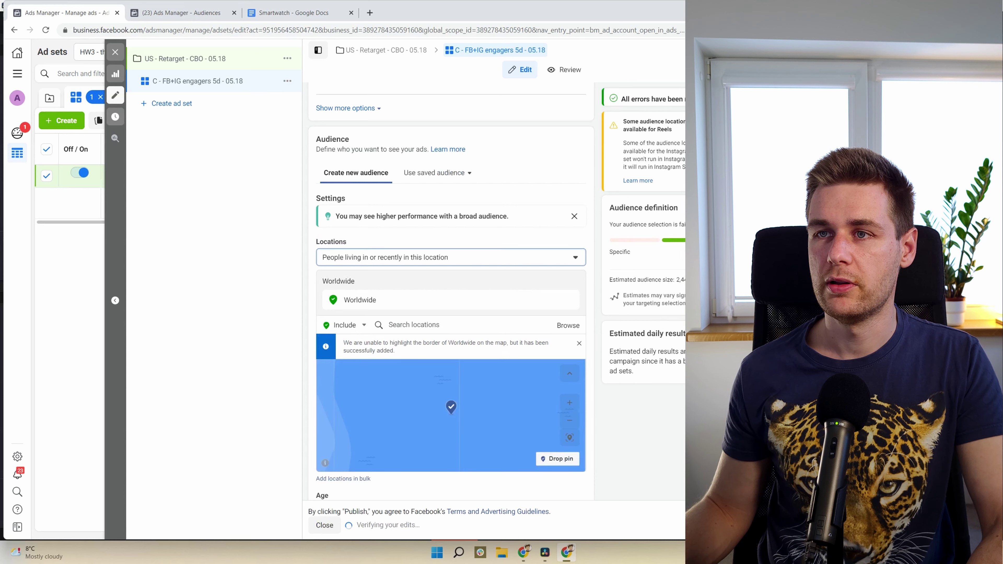
Add the custom audiences "FB engagers | 5d" and "IG engagers | 5d" to the ad set.
{"action": "scroll", "coordinate": [508, 351], "scroll_direction": "down", "scroll_amount": 3}
{"action": "scroll", "coordinate": [508, 351], "scroll_direction": "up", "scroll_amount": 4}
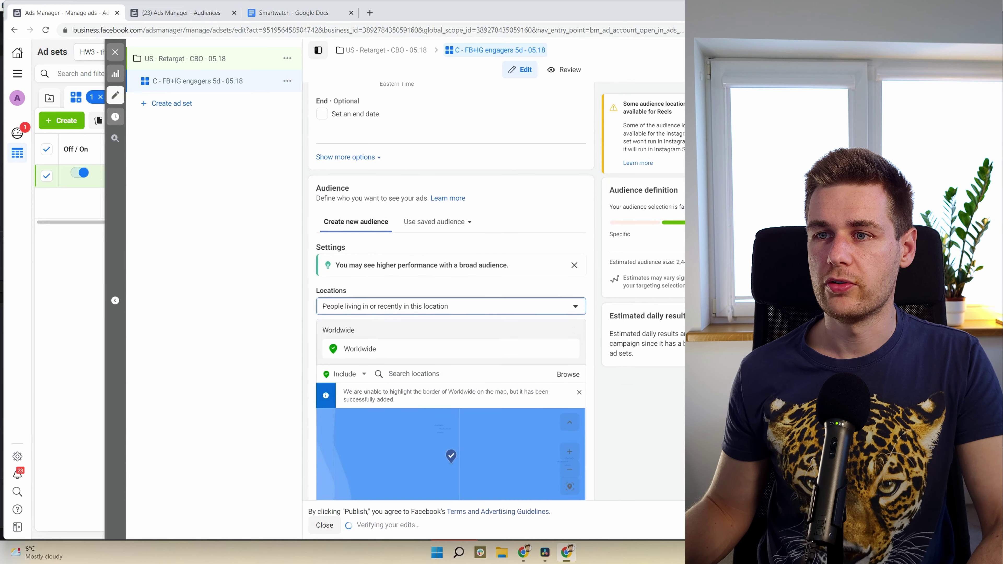
{"action": "scroll", "coordinate": [450, 291], "scroll_direction": "down", "scroll_amount": 6}
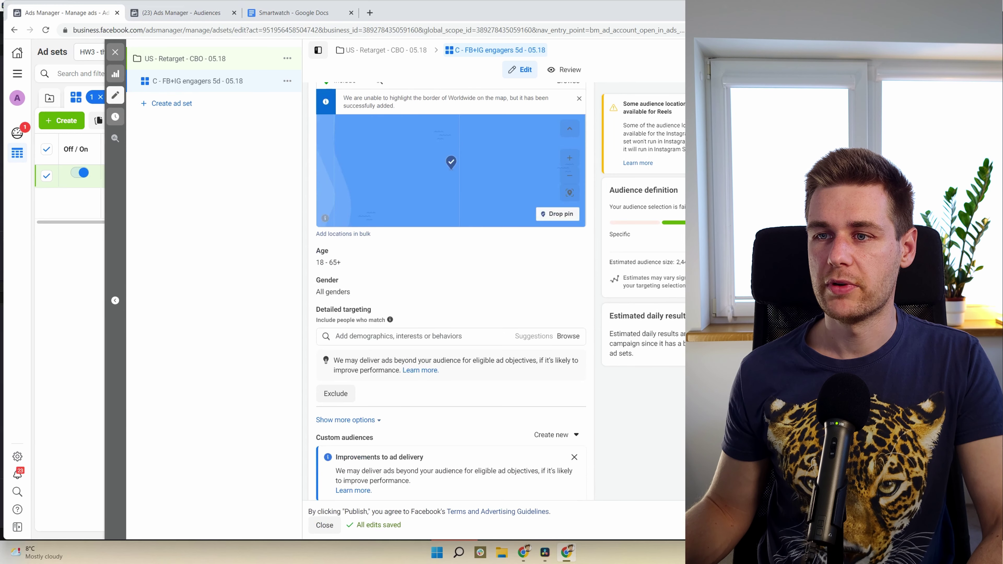
{"action": "scroll", "coordinate": [451, 291], "scroll_direction": "down", "scroll_amount": 3}
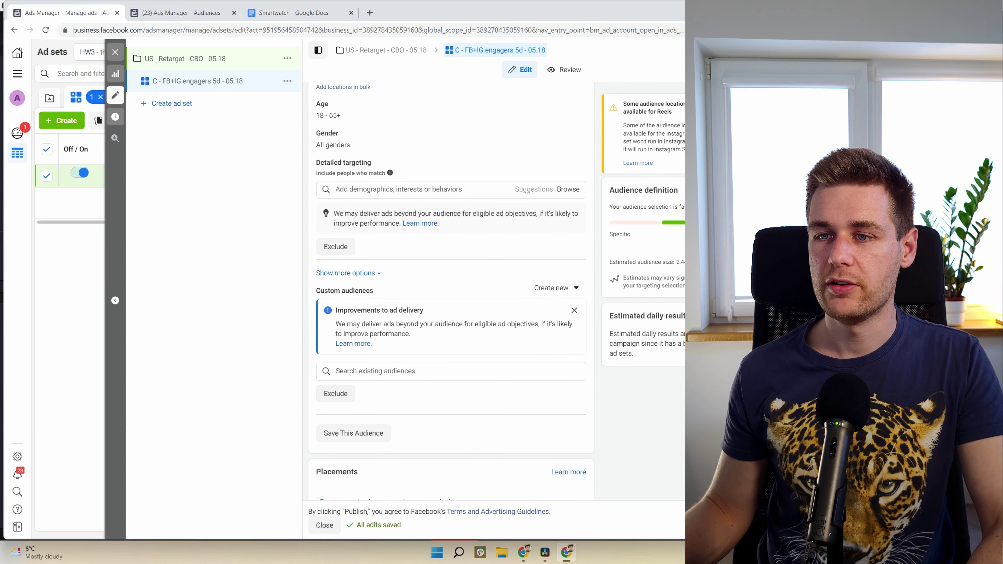
{"action": "left_click", "coordinate": [451, 371]}
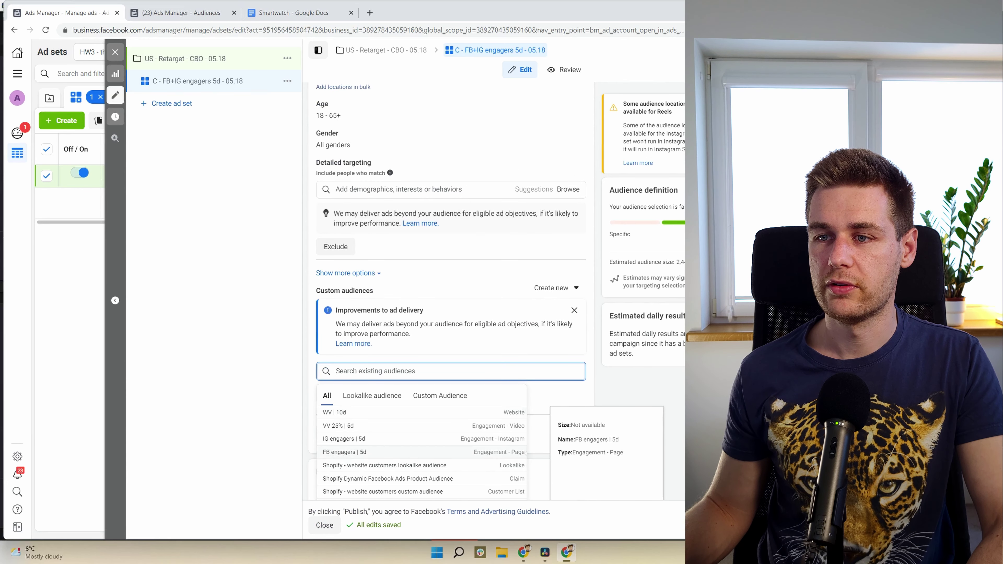
{"action": "left_click", "coordinate": [394, 451]}
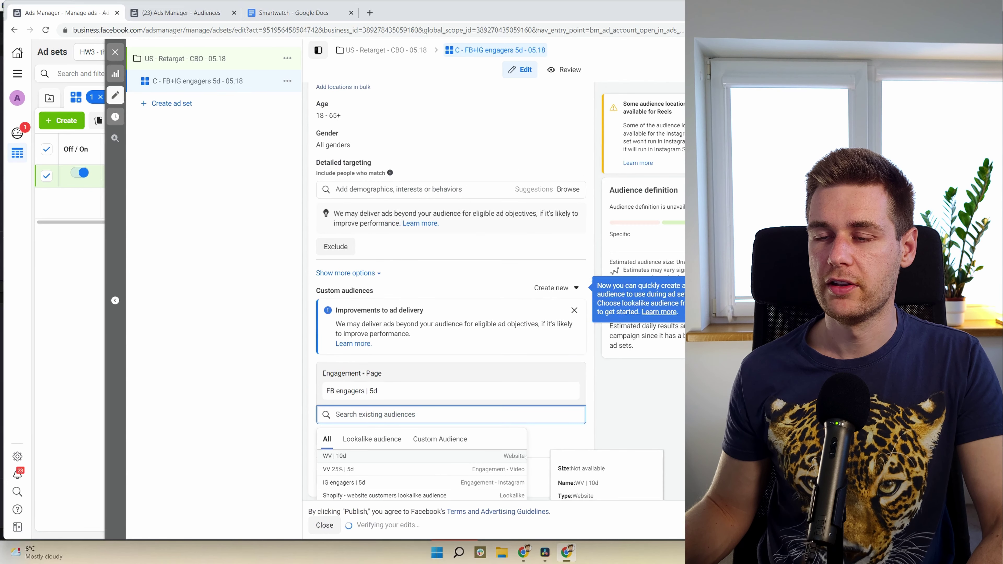
{"action": "left_click", "coordinate": [395, 482]}
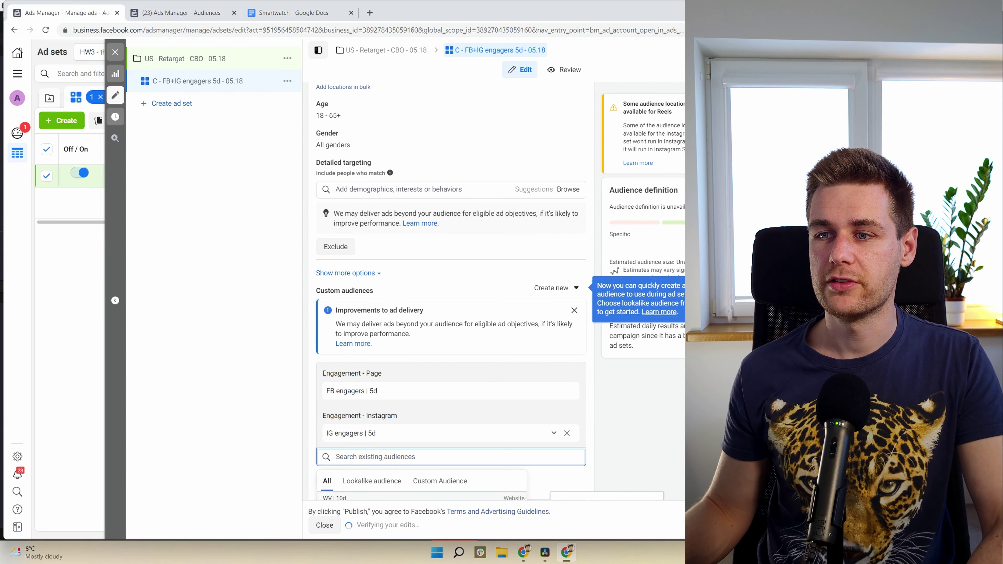
{"action": "scroll", "coordinate": [525, 236], "scroll_direction": "down", "scroll_amount": 7}
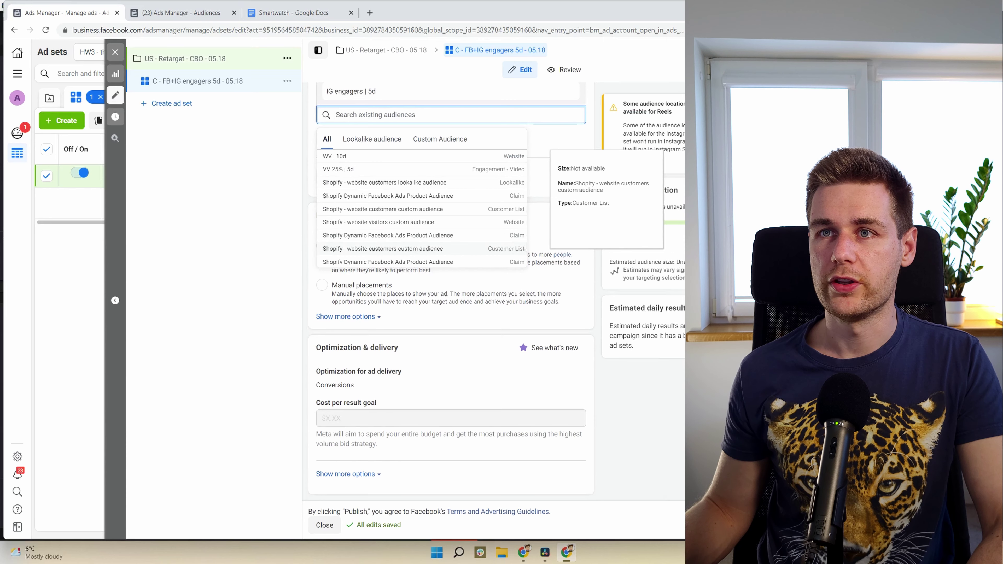
Close the ad set editor and open the ads of ad set "I - Apple watch - 05.16" in campaign "US - Test - Audiences - 05.16".
{"action": "left_click", "coordinate": [115, 52]}
{"action": "left_click", "coordinate": [78, 98]}
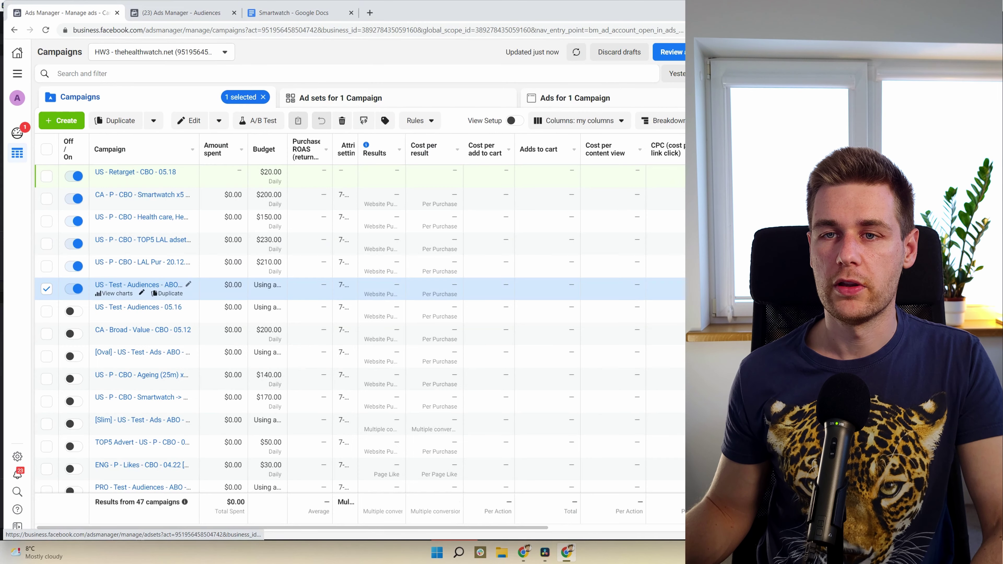
{"action": "left_click", "coordinate": [138, 307]}
{"action": "left_click", "coordinate": [138, 307]}
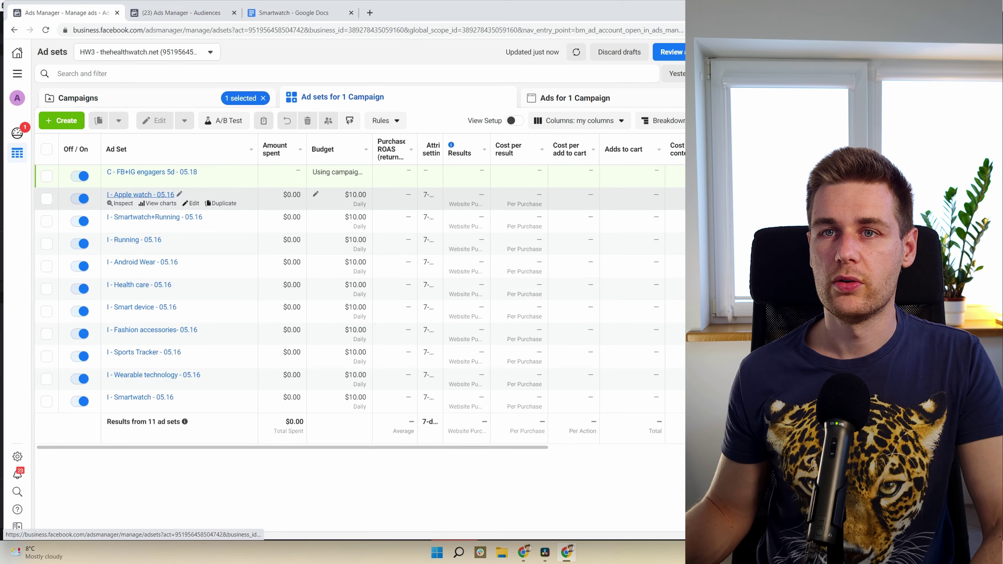
{"action": "left_click", "coordinate": [140, 194]}
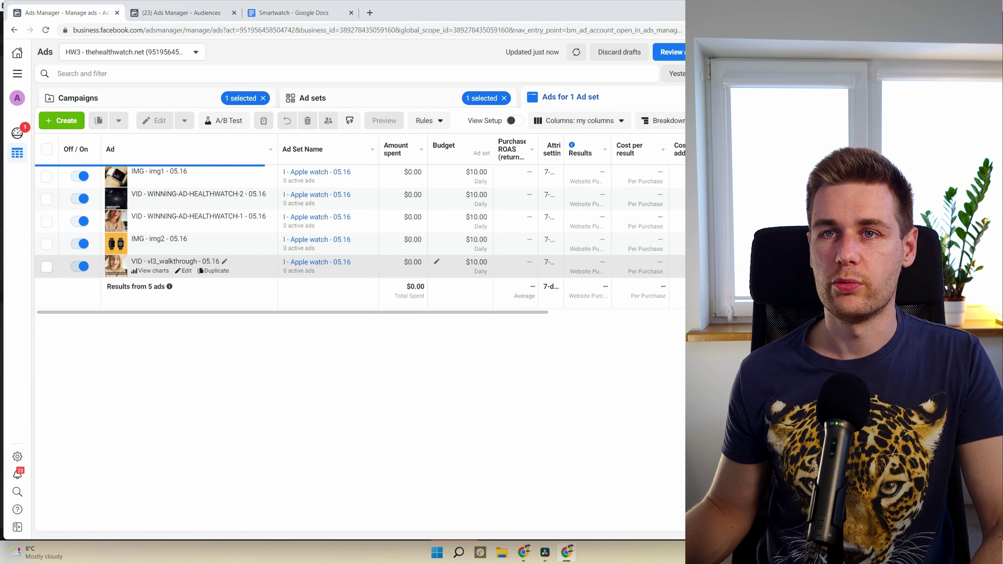
Duplicate the "vl3_walkthrough" and "WINNING-AD-HEALTHWATCH-1" video ads into ad set "C - FB+IG engagers 5d - 05.18" of the existing campaign "US - Retarget - CBO - 05.18".
{"action": "left_click", "coordinate": [46, 266]}
{"action": "left_click", "coordinate": [46, 222]}
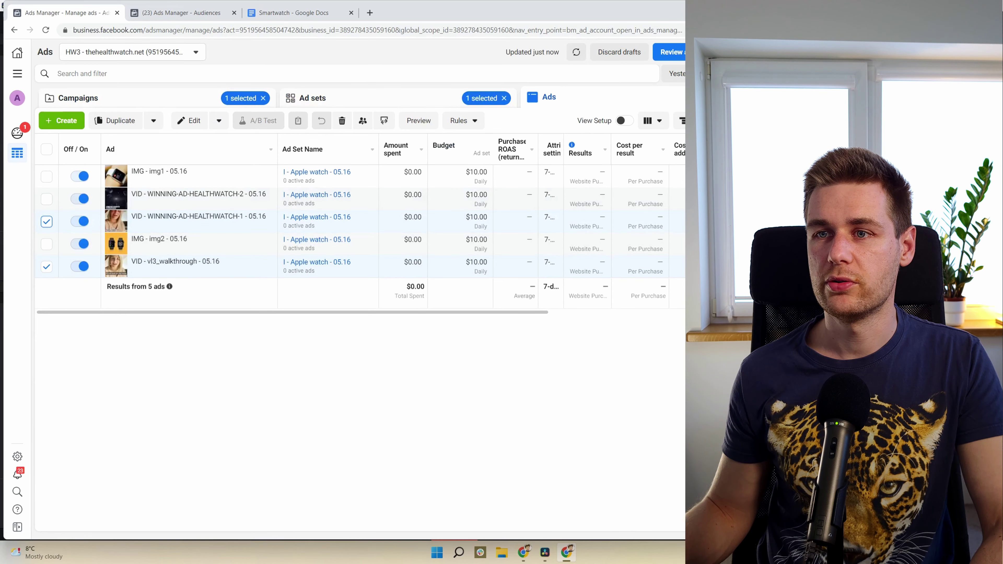
{"action": "left_click", "coordinate": [118, 121]}
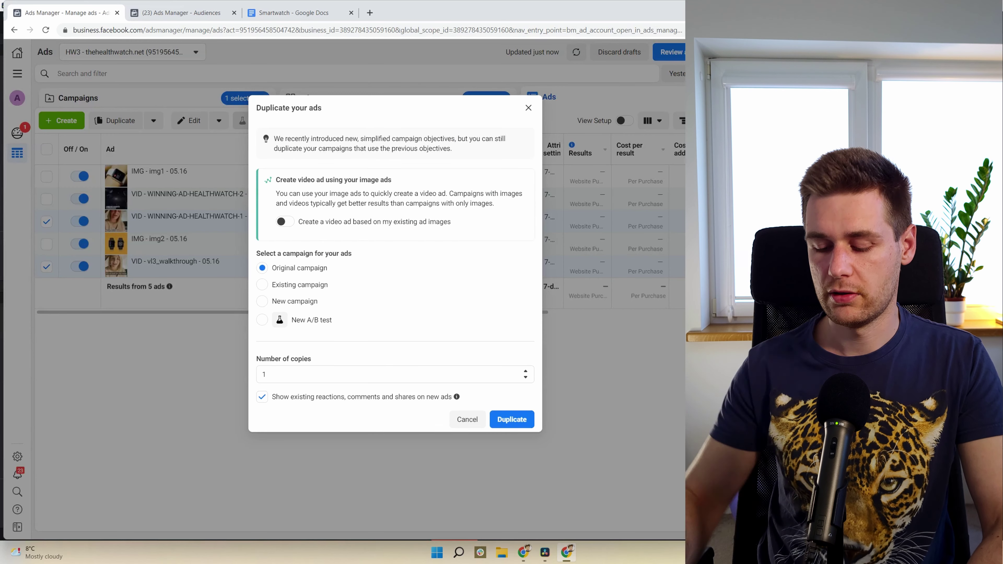
{"action": "left_click", "coordinate": [300, 284]}
{"action": "left_click", "coordinate": [319, 275]}
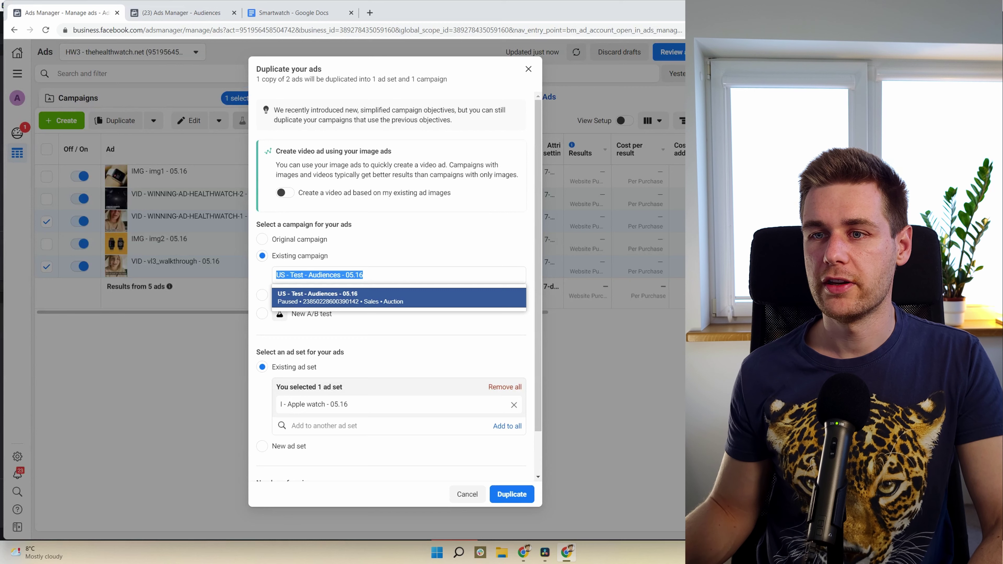
{"action": "key", "text": "BackSpace"}
{"action": "left_click", "coordinate": [319, 297]}
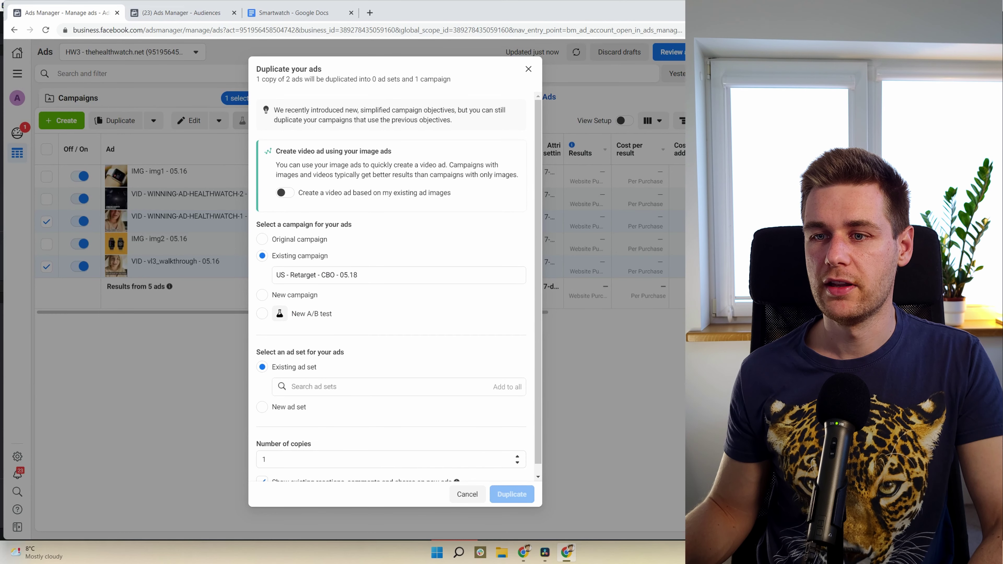
{"action": "left_click", "coordinate": [313, 386]}
{"action": "left_click", "coordinate": [325, 410]}
{"action": "scroll", "coordinate": [392, 286], "scroll_direction": "down", "scroll_amount": 1}
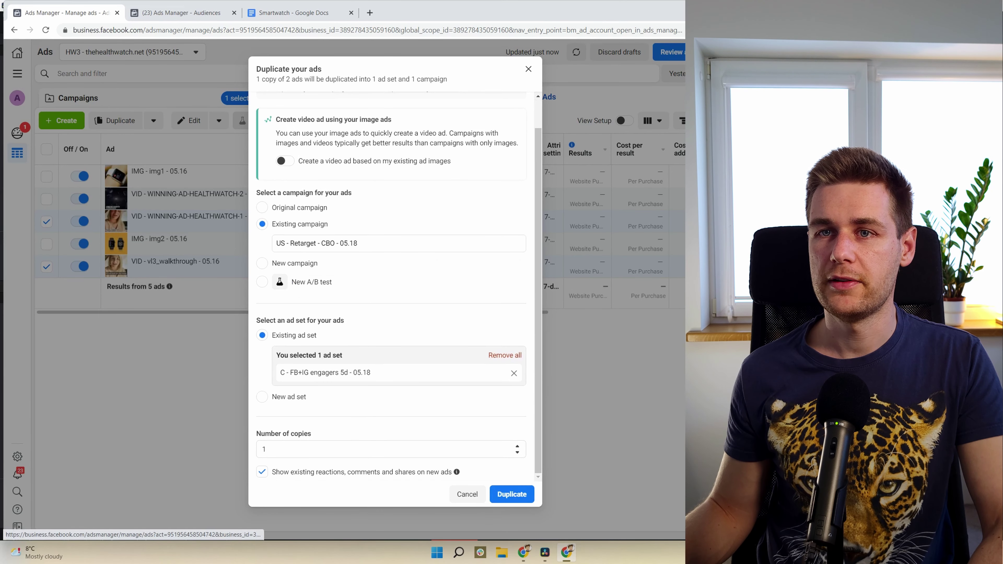
{"action": "left_click", "coordinate": [512, 494]}
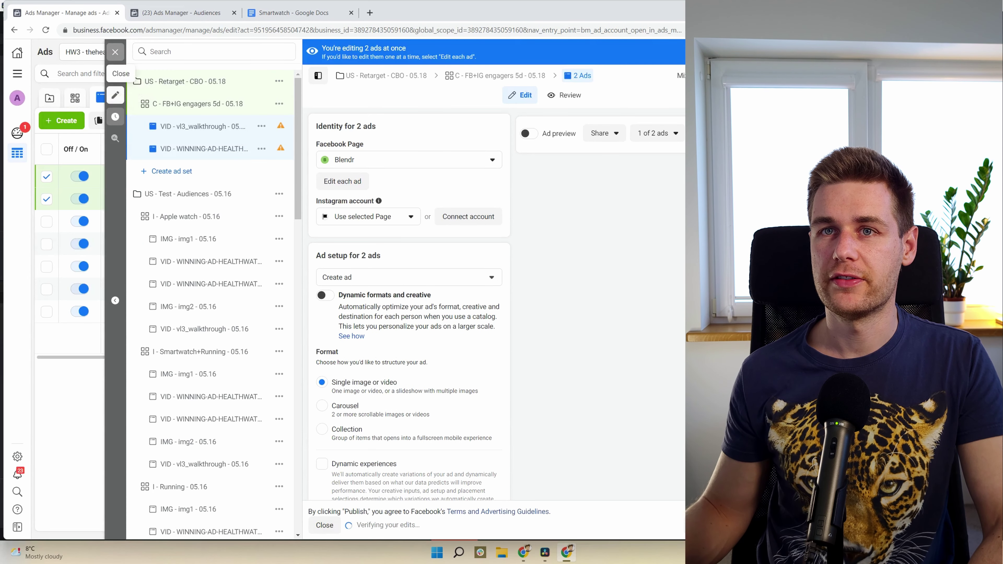
Duplicate the "C - FB+IG engagers 5d - 05.18" ad set within its original campaign, making 2 copies.
{"action": "left_click", "coordinate": [115, 52]}
{"action": "left_click", "coordinate": [130, 98]}
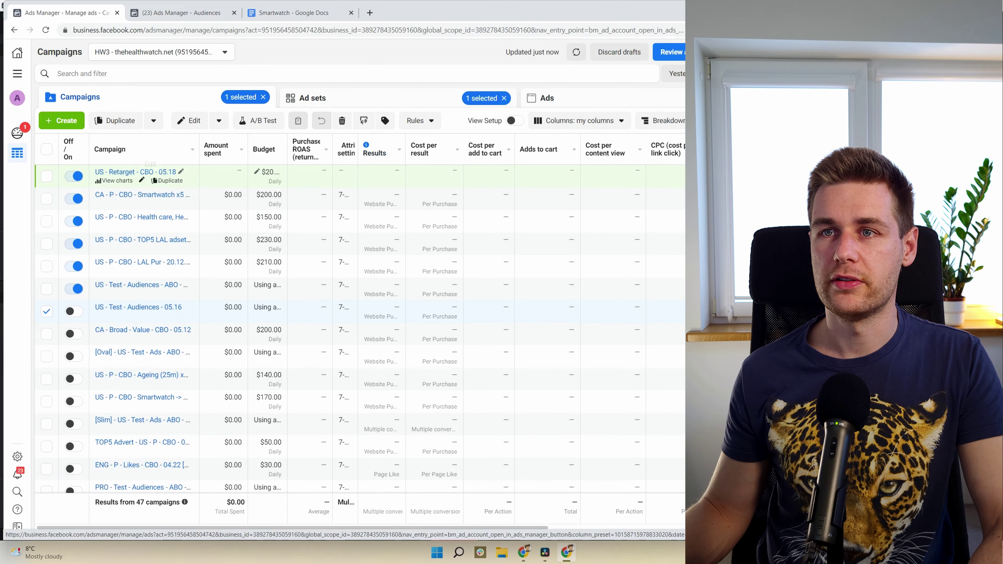
{"action": "left_click", "coordinate": [312, 98]}
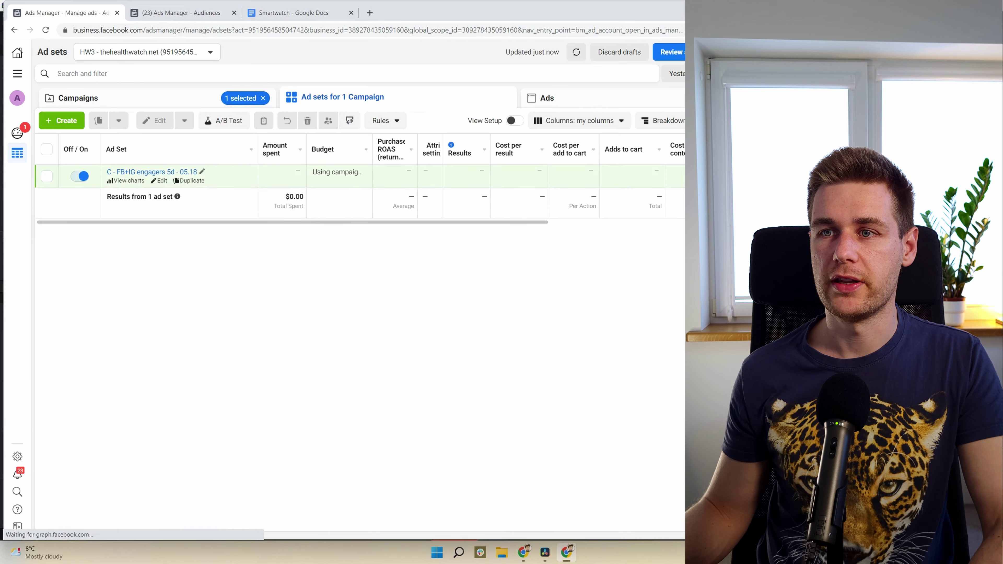
{"action": "left_click", "coordinate": [188, 180]}
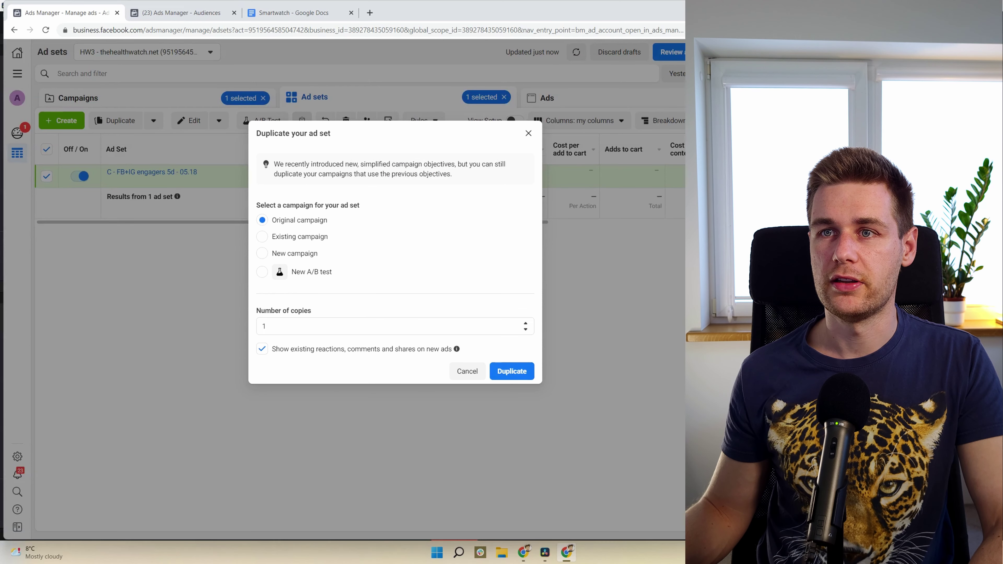
{"action": "key", "text": "ctrl+Tab"}
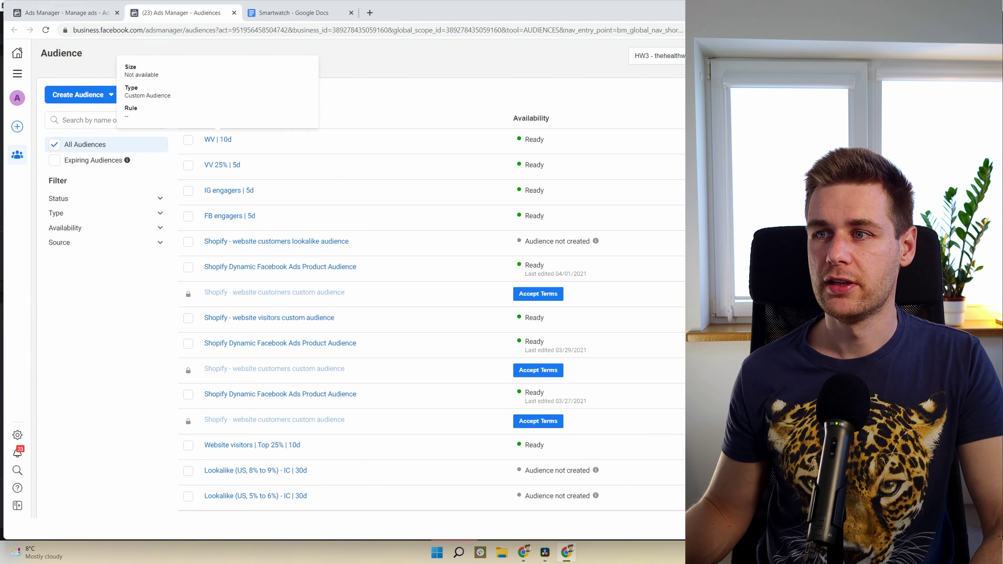
{"action": "key", "text": "ctrl+shift+Tab"}
{"action": "left_click", "coordinate": [525, 323]}
{"action": "left_click", "coordinate": [512, 371]}
{"action": "left_click", "coordinate": [512, 371]}
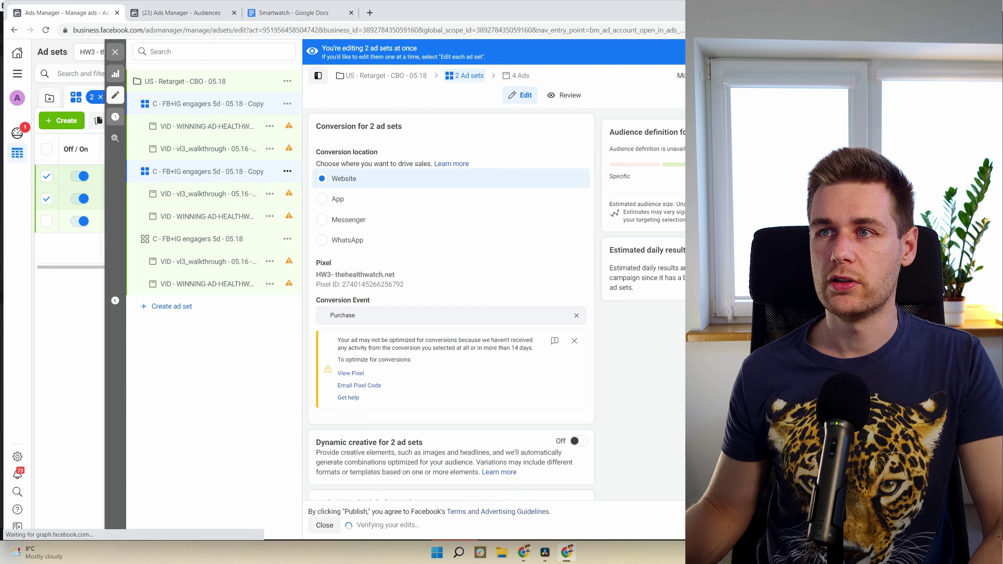
Rename the second listed ad set copy as "C - VV 25% 5d - 05.18".
{"action": "left_click", "coordinate": [207, 171]}
{"action": "left_click_drag", "start_coordinate": [433, 124], "coordinate": [413, 124]}
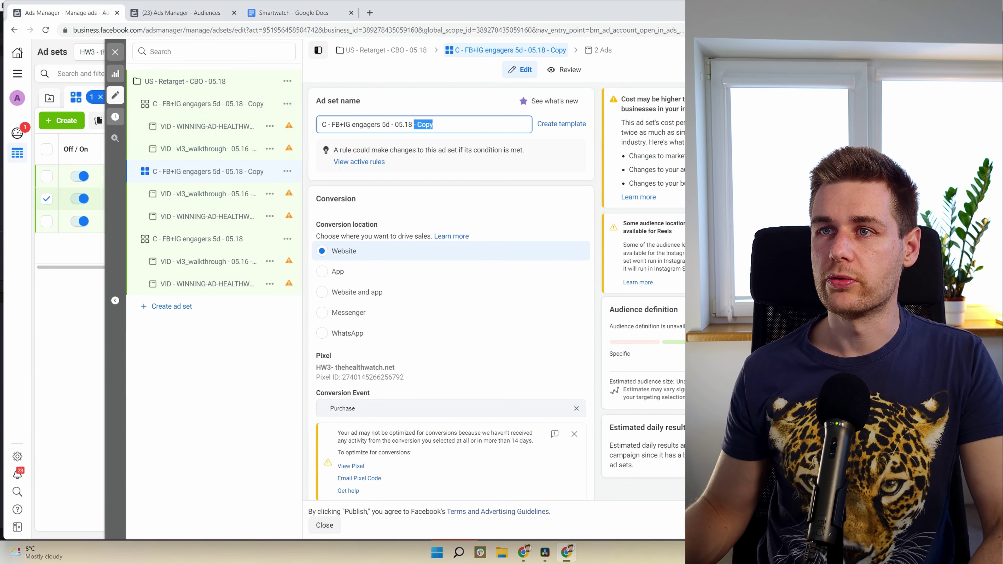
{"action": "key", "text": "BackSpace"}
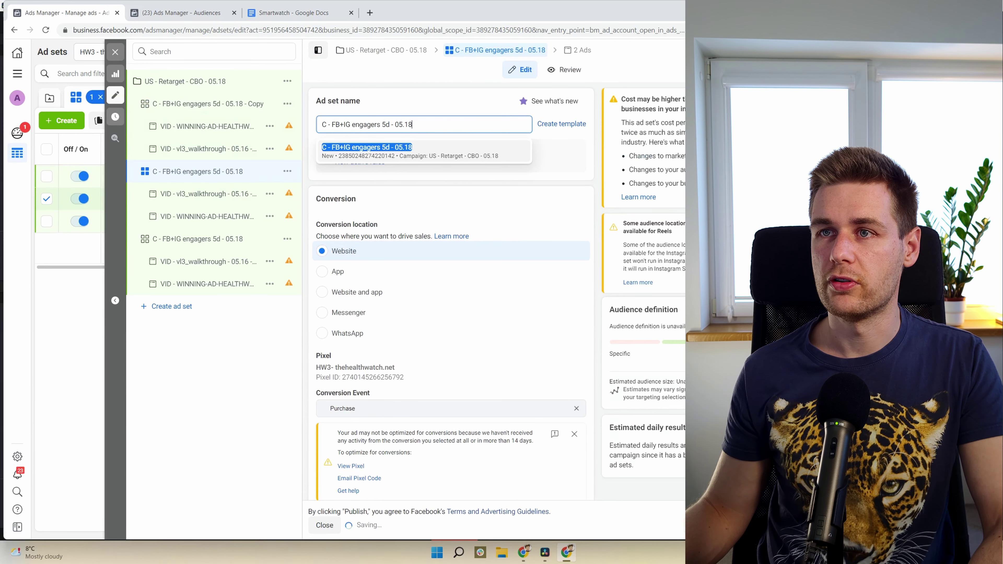
{"action": "left_click_drag", "start_coordinate": [330, 124], "coordinate": [380, 124]}
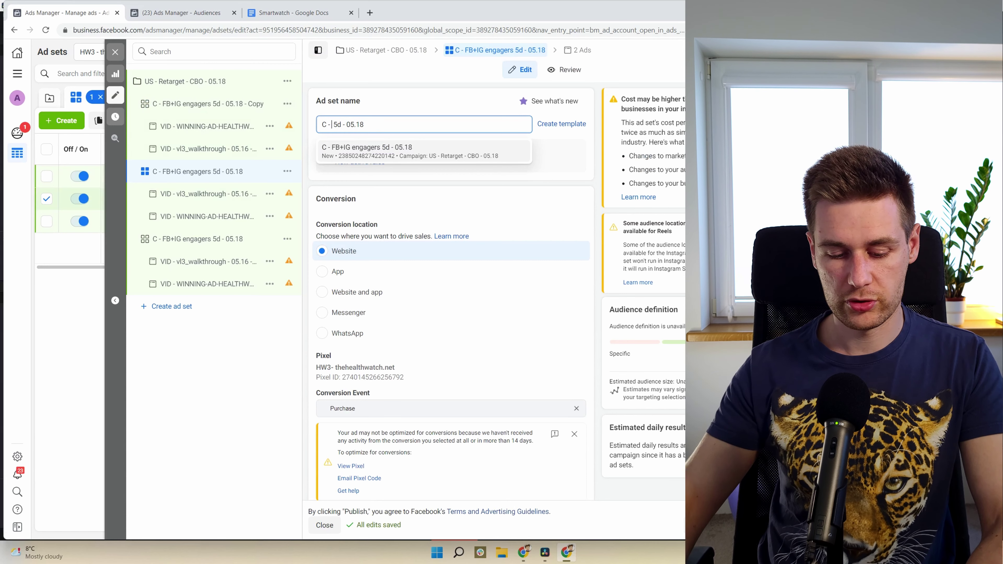
{"action": "type", "text": "VV 25%"}
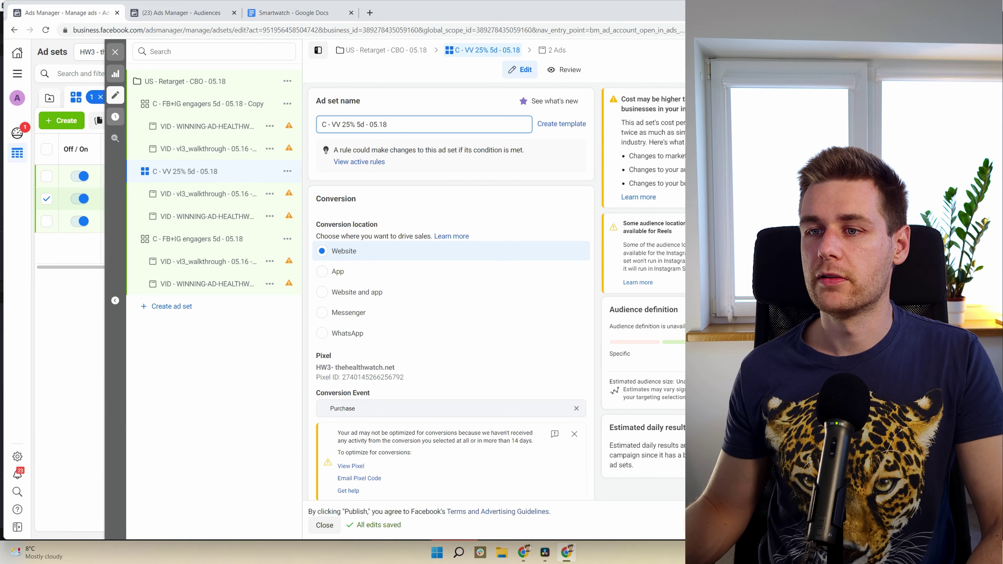
Replace the FB and IG engager audiences of the "C - VV 25% 5d - 05.18" ad set with "VV 25% | 5d".
{"action": "scroll", "coordinate": [451, 292], "scroll_direction": "down", "scroll_amount": 15}
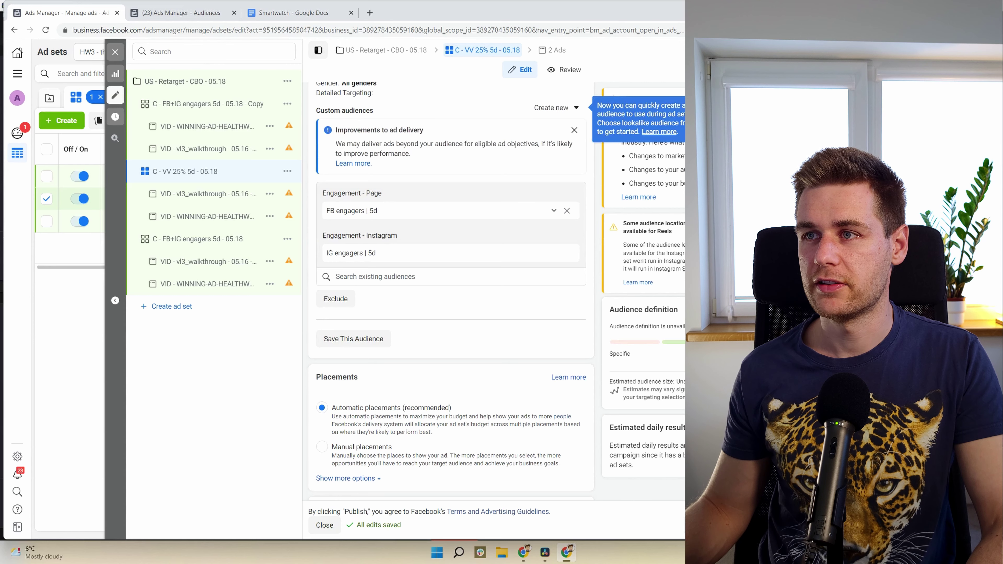
{"action": "left_click", "coordinate": [567, 210]}
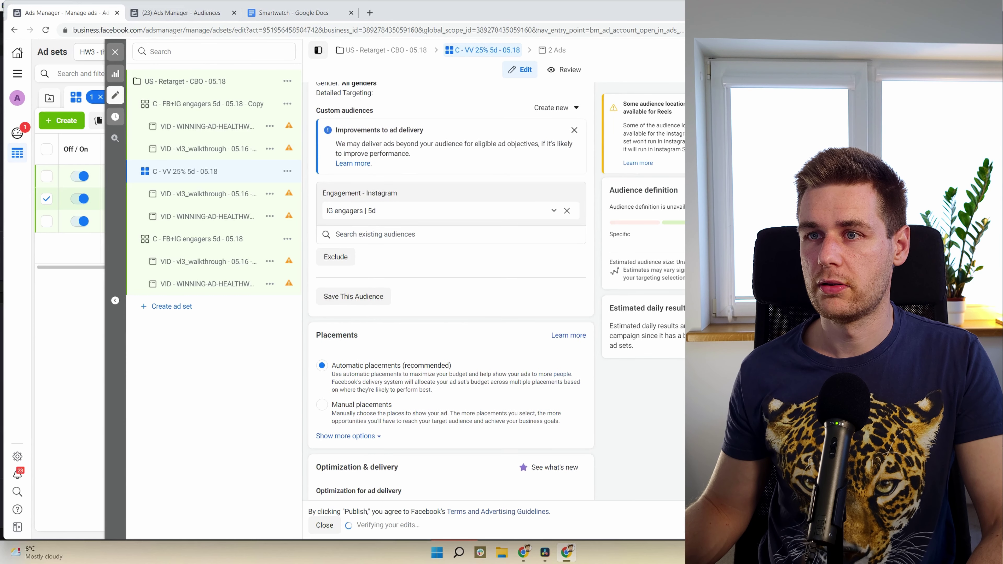
{"action": "left_click", "coordinate": [567, 210]}
{"action": "scroll", "coordinate": [451, 291], "scroll_direction": "up", "scroll_amount": 1}
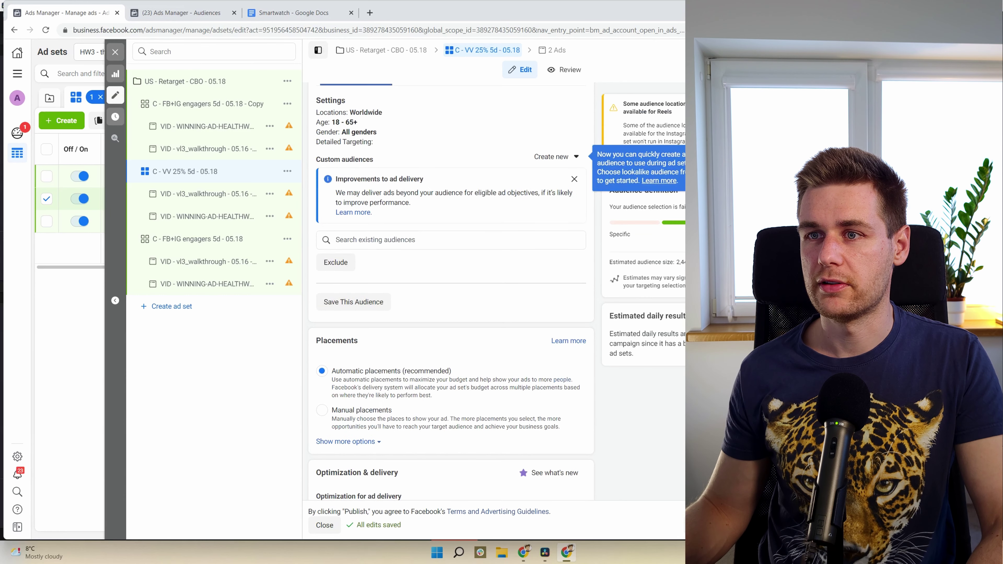
{"action": "left_click", "coordinate": [450, 240]}
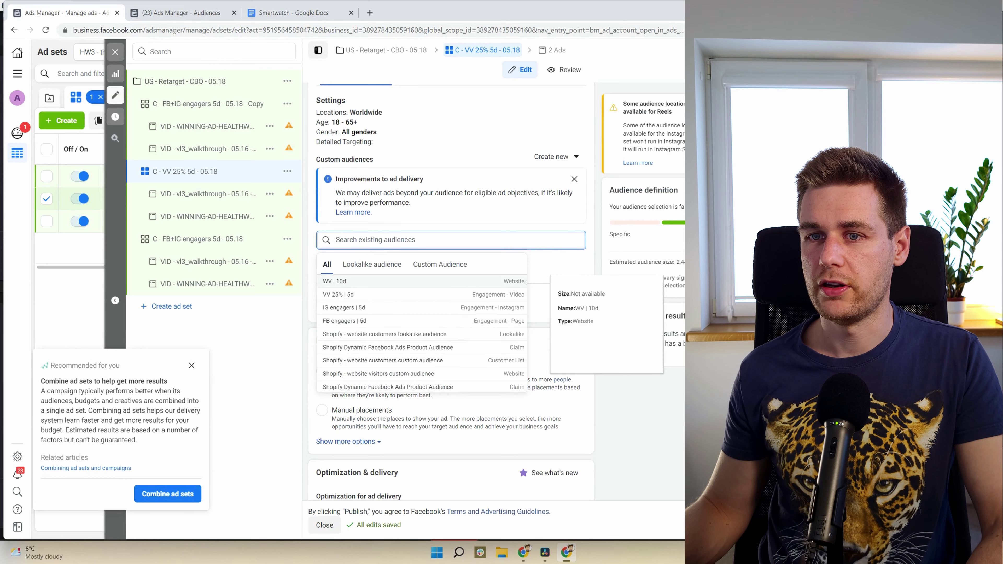
{"action": "left_click", "coordinate": [421, 294]}
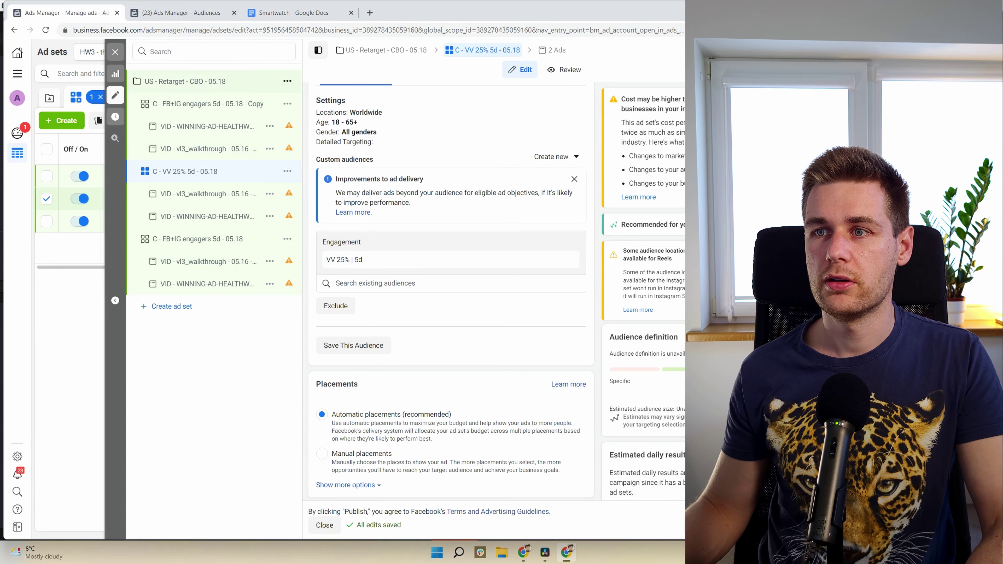
Replace the FB and IG engager audiences of the remaining ad set copy with the website audience "WV | 10d".
{"action": "left_click", "coordinate": [208, 103]}
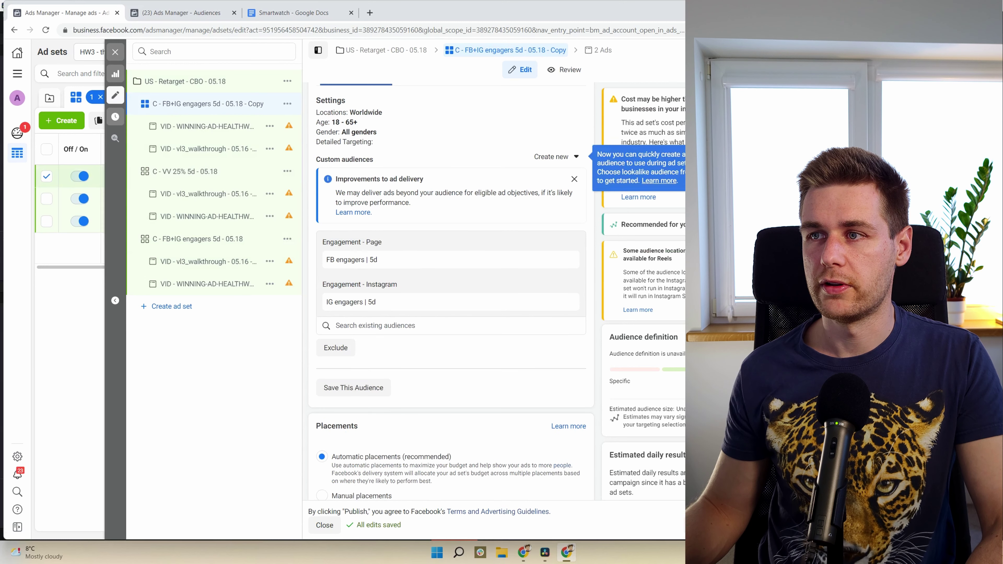
{"action": "left_click", "coordinate": [566, 259]}
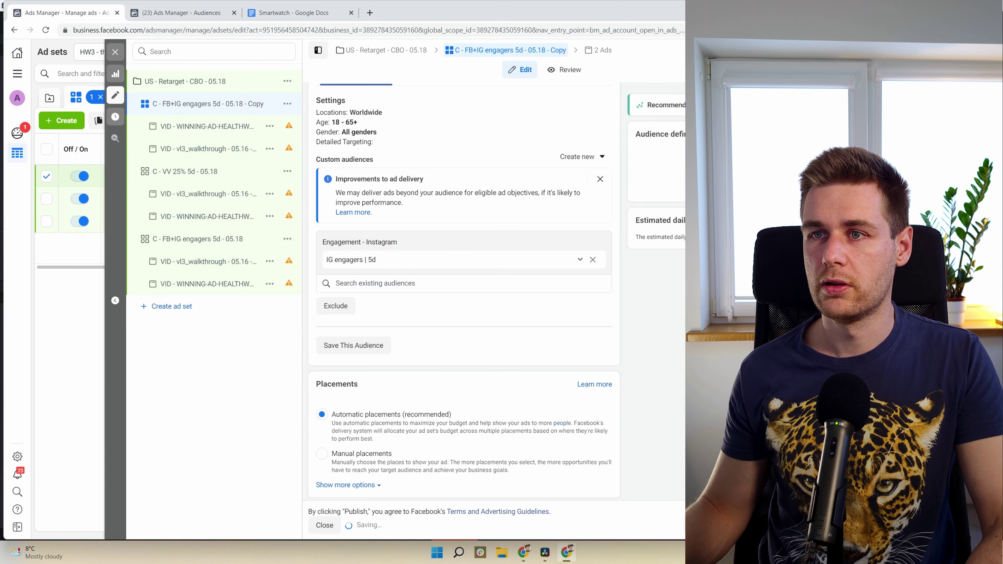
{"action": "left_click", "coordinate": [336, 240]}
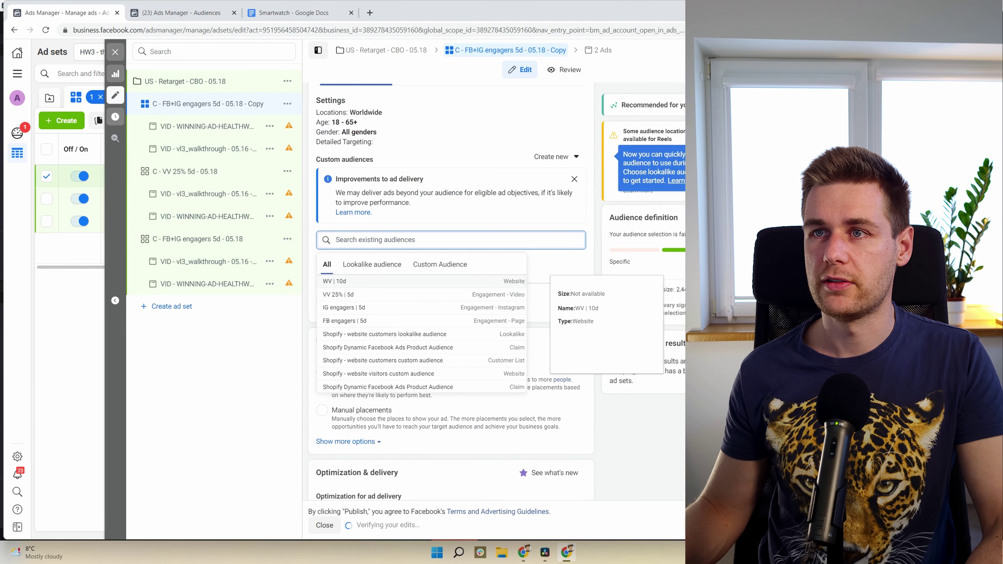
{"action": "left_click", "coordinate": [334, 281]}
Rename the "C - FB+IG engagers 5d - 05.18 - Copy" ad set as "C - WV 10d - 05.18" and close the editor.
{"action": "scroll", "coordinate": [451, 291], "scroll_direction": "up", "scroll_amount": 15}
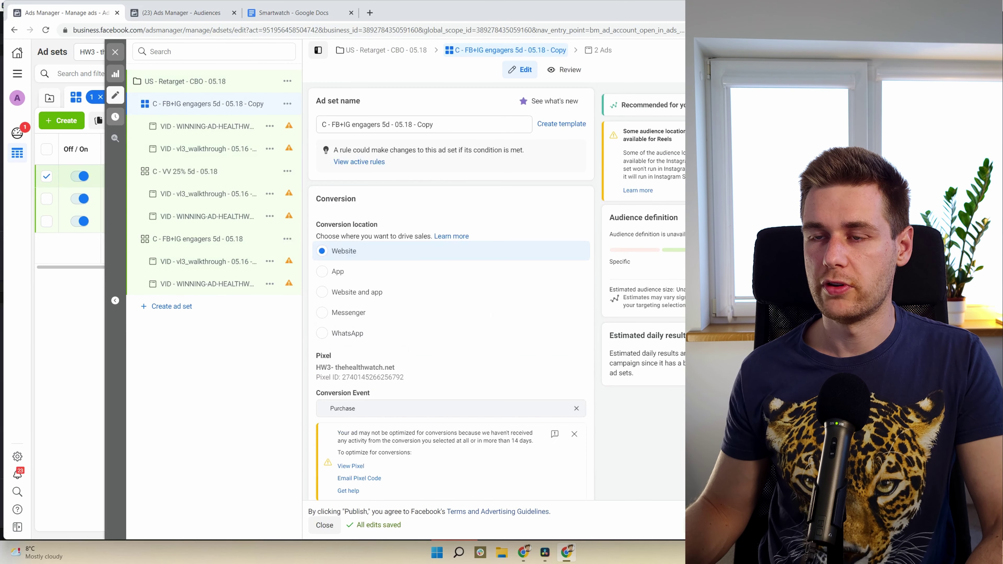
{"action": "left_click_drag", "start_coordinate": [332, 124], "coordinate": [386, 124]}
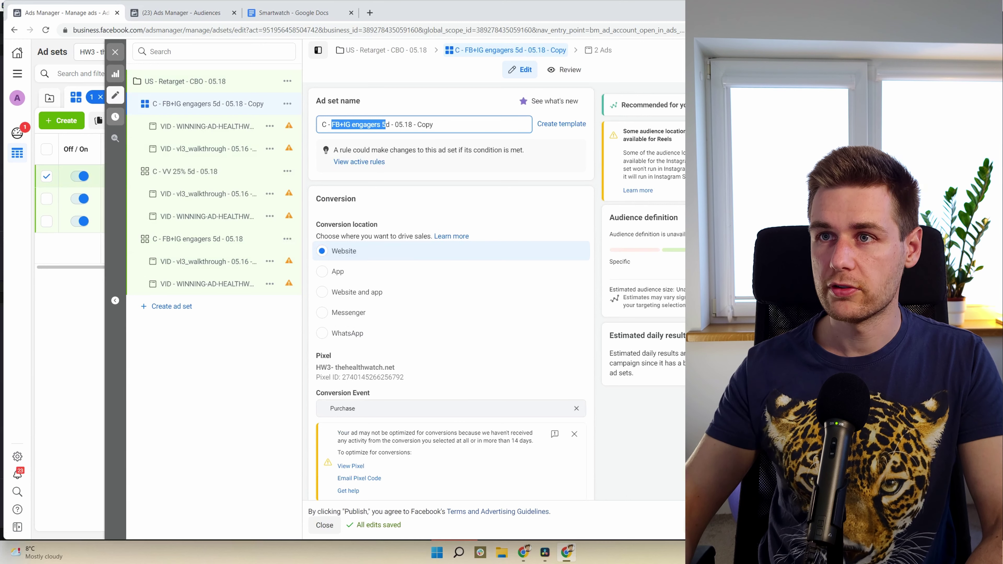
{"action": "type", "text": "WV 10"}
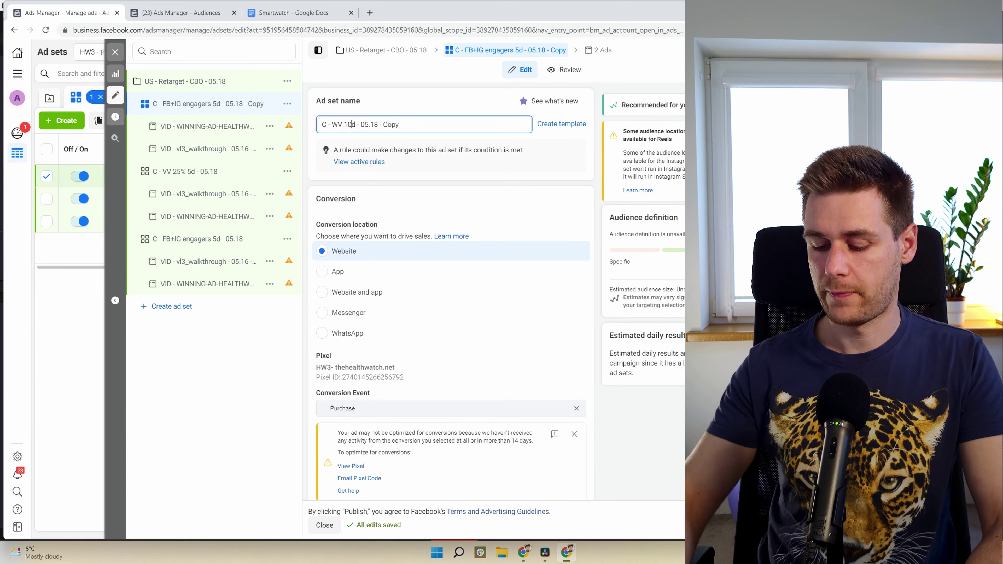
{"action": "left_click_drag", "start_coordinate": [398, 124], "coordinate": [379, 124]}
{"action": "key", "text": "BackSpace"}
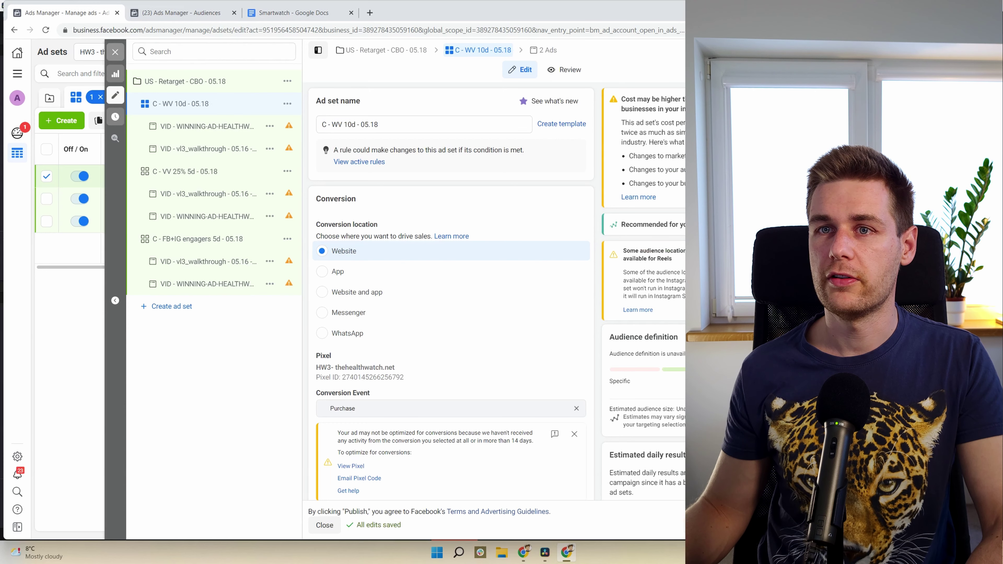
{"action": "left_click", "coordinate": [115, 51]}
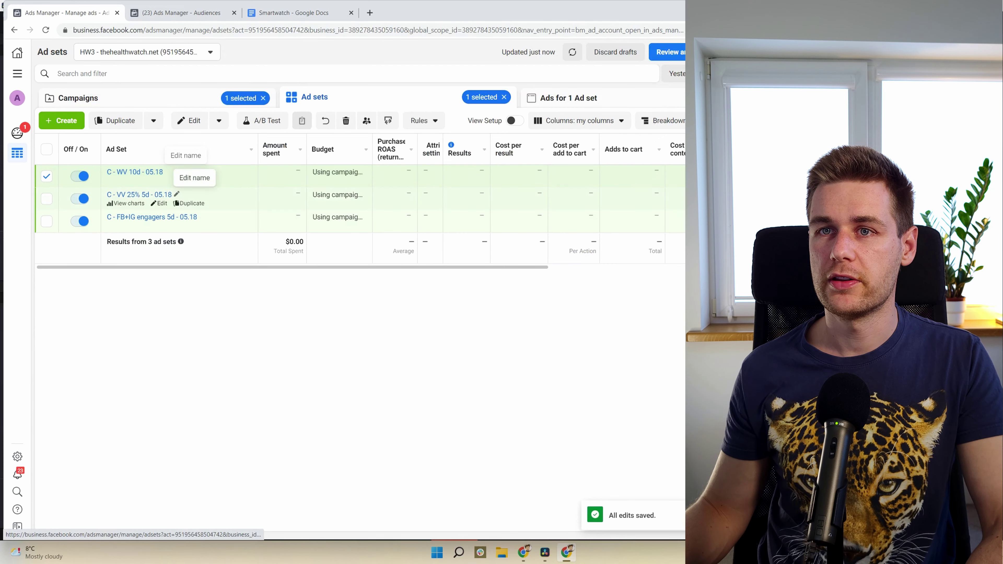
Remove " - Copy" from the names of all six ads in the retargeting campaign with a bulk text replacement, and save to draft.
{"action": "left_click", "coordinate": [135, 172]}
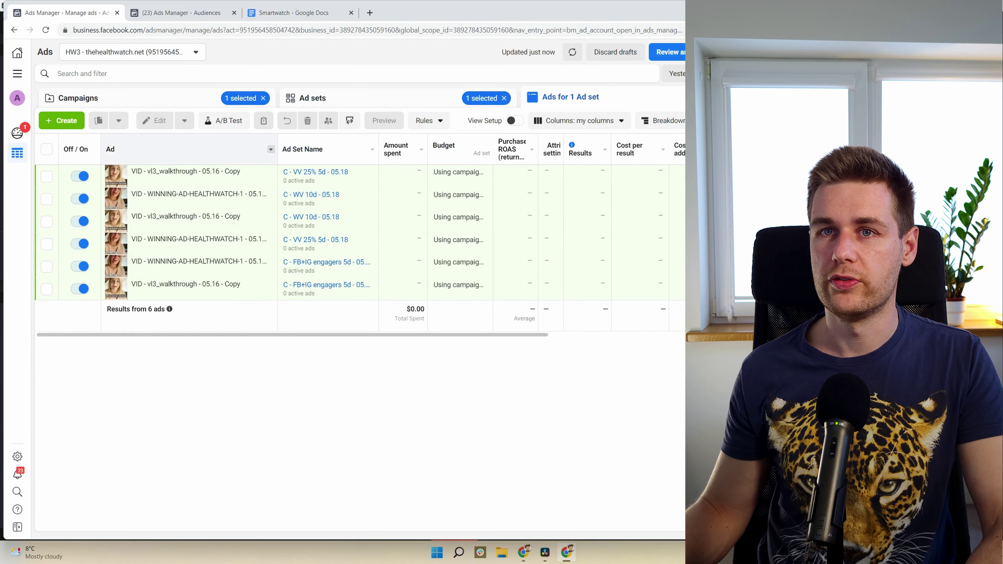
{"action": "left_click_drag", "start_coordinate": [277, 149], "coordinate": [425, 149]}
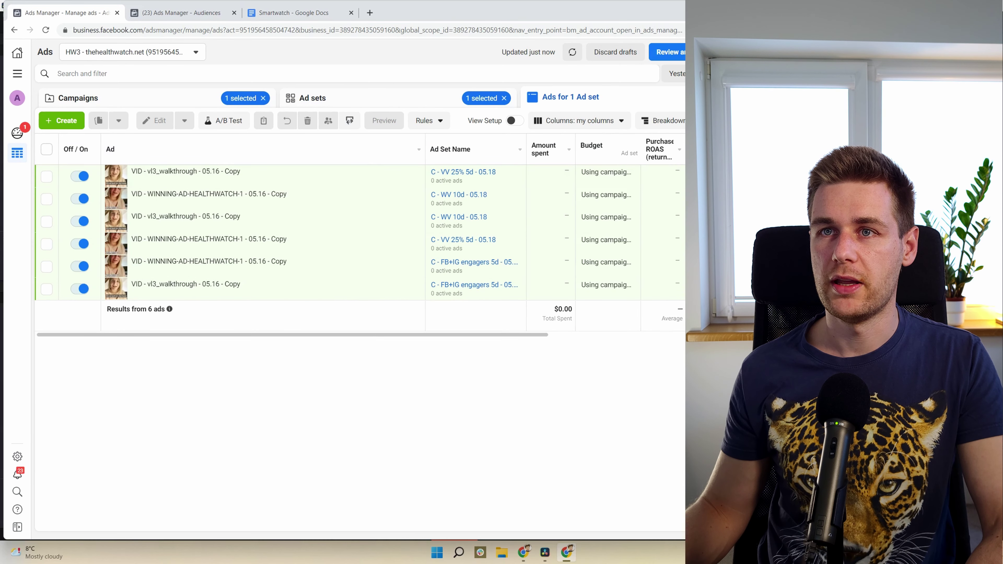
{"action": "left_click", "coordinate": [46, 149]}
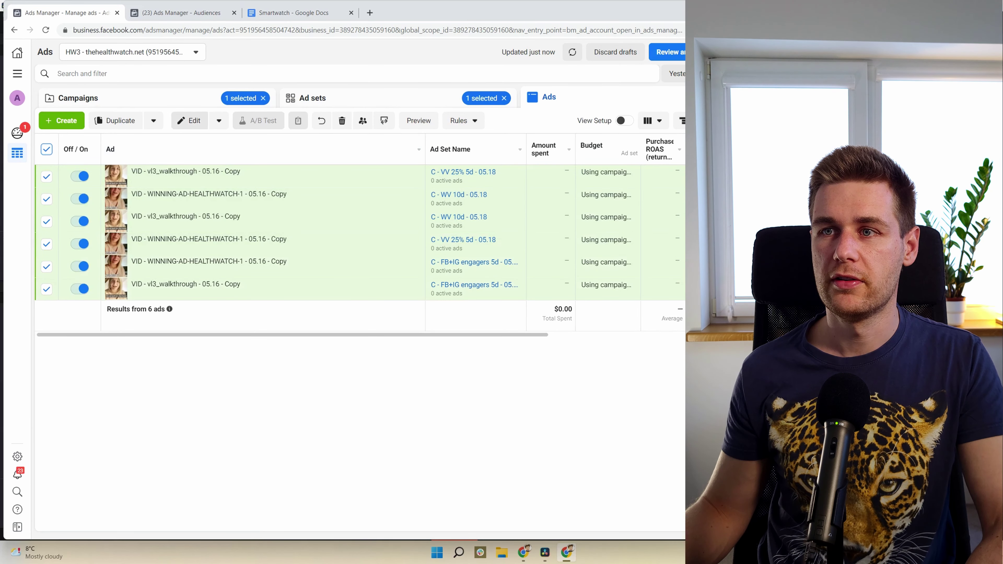
{"action": "left_click", "coordinate": [218, 121]}
{"action": "left_click", "coordinate": [158, 220]}
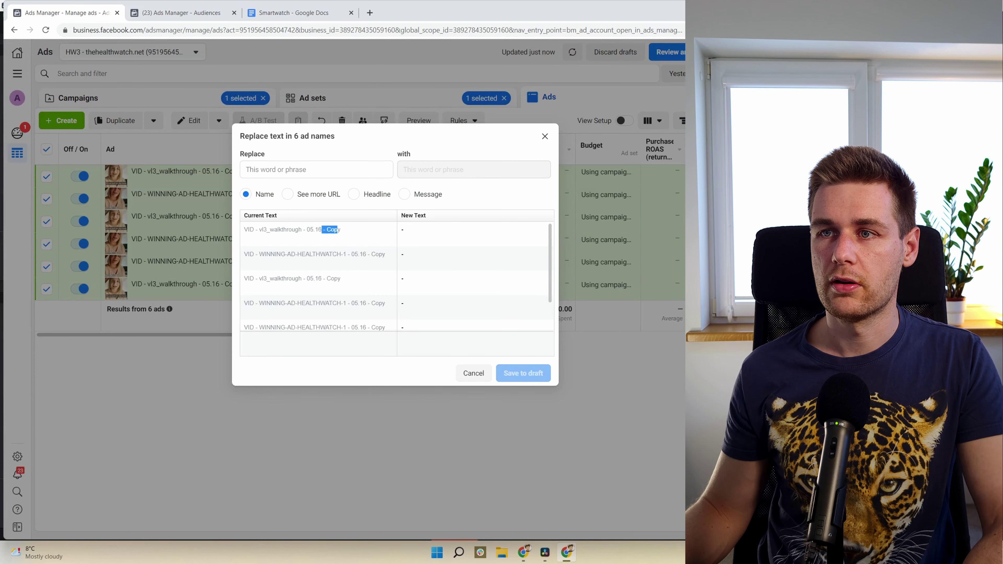
{"action": "right_click", "coordinate": [332, 229]}
{"action": "left_click", "coordinate": [346, 233]}
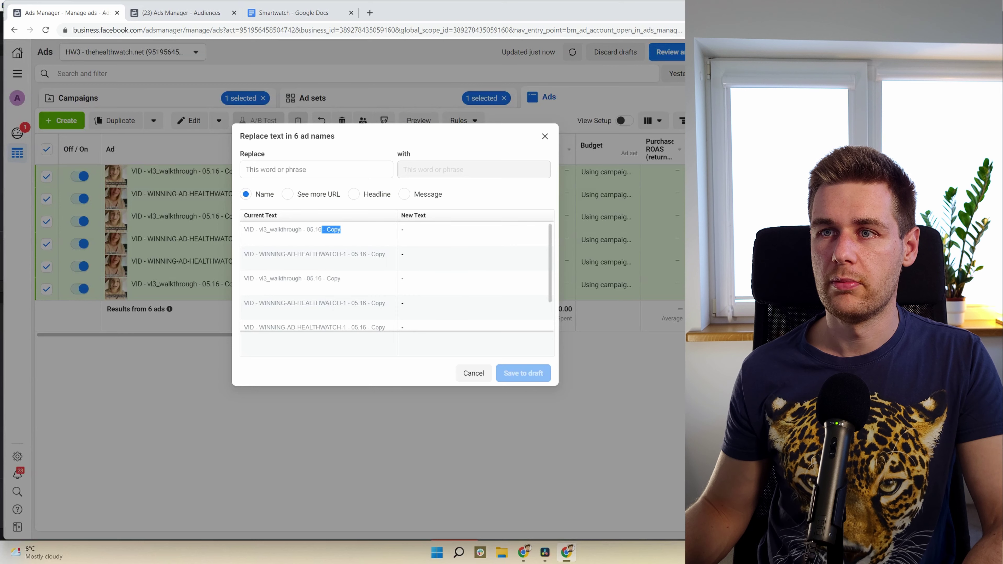
{"action": "left_click", "coordinate": [296, 170]}
{"action": "right_click", "coordinate": [296, 171]}
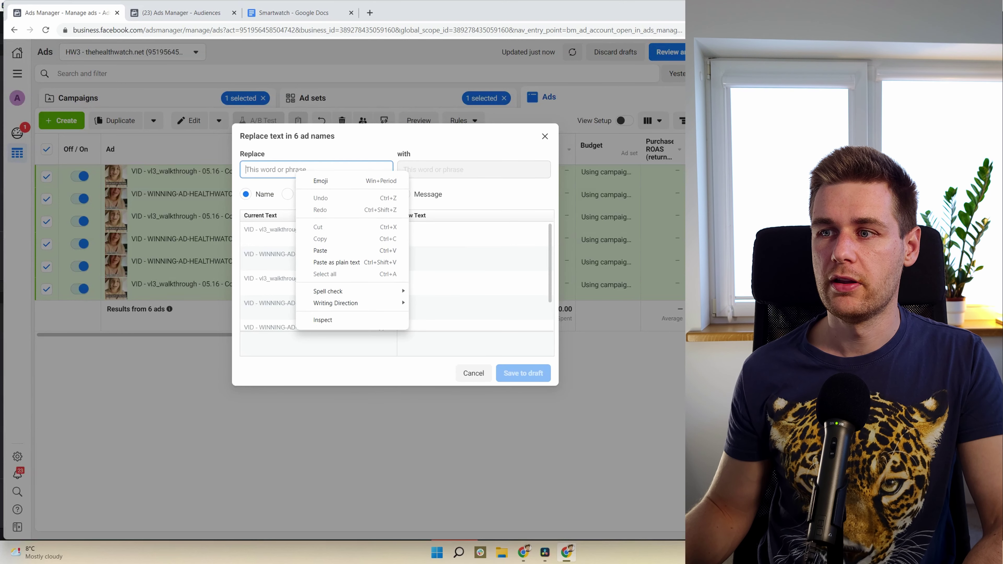
{"action": "left_click", "coordinate": [320, 251]}
{"action": "left_click", "coordinate": [523, 373]}
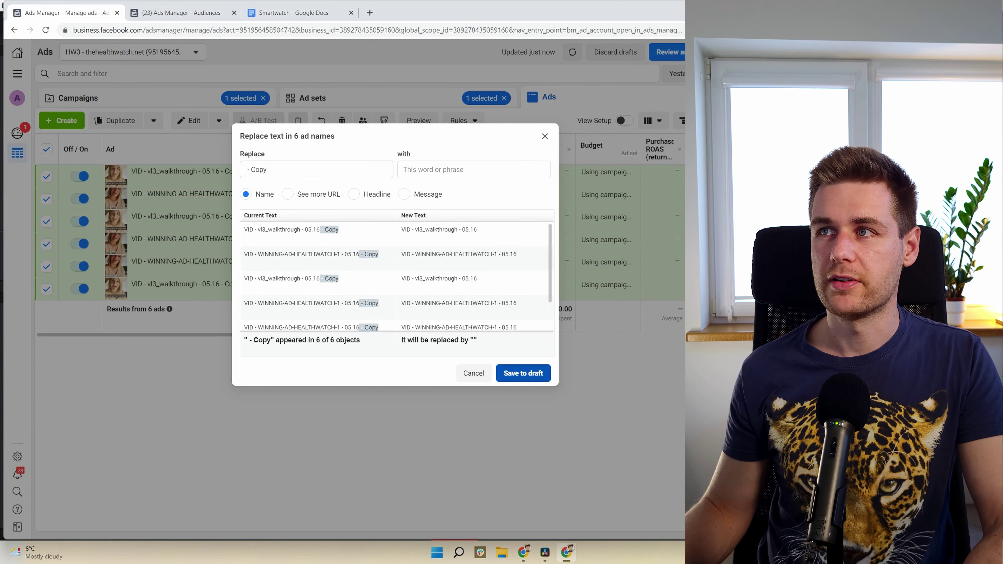
Review the error details of the draft ads and publish the retargeting campaign with its ad sets and ads.
{"action": "left_click", "coordinate": [671, 52]}
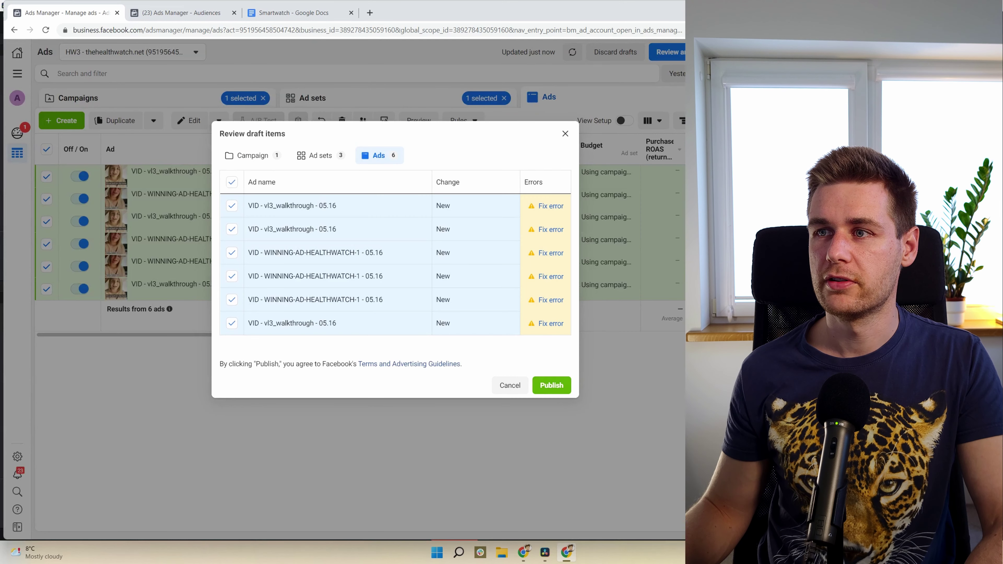
{"action": "mouse_move", "coordinate": [550, 206]}
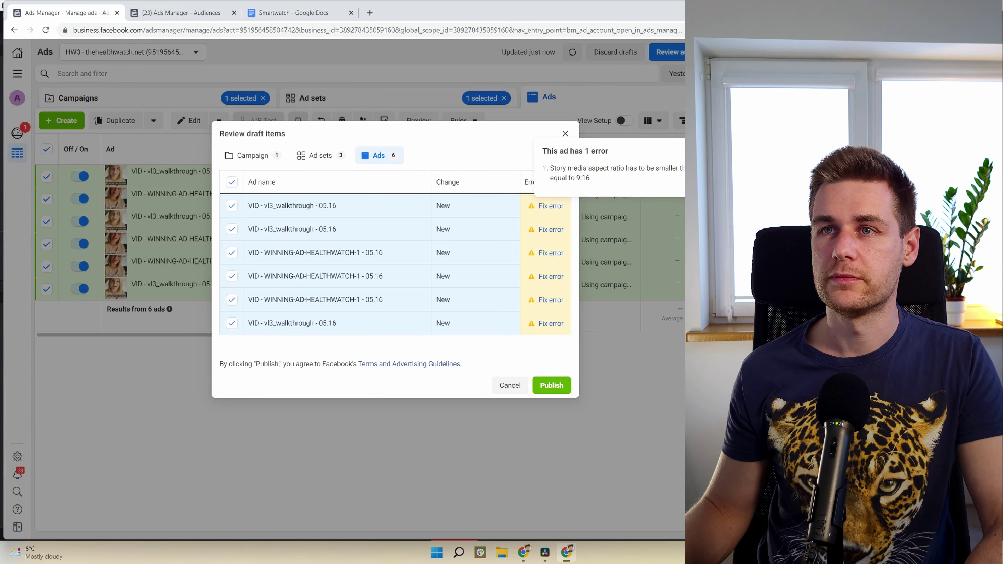
{"action": "left_click", "coordinate": [551, 386]}
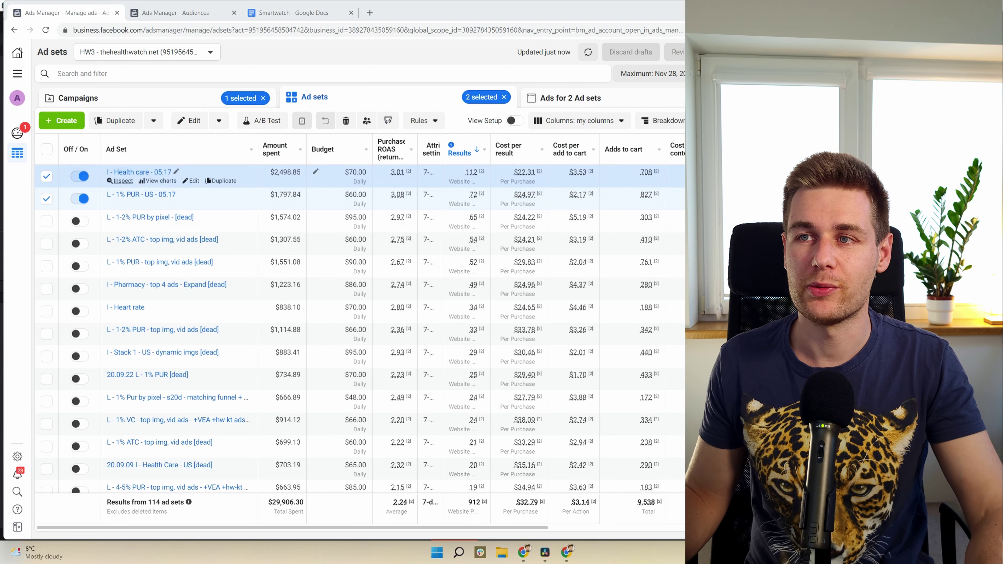
Duplicate the two selected active ad sets into a new campaign named "US - Health care, L 1% PUR - CBO - 05.18".
{"action": "mouse_move", "coordinate": [409, 172]}
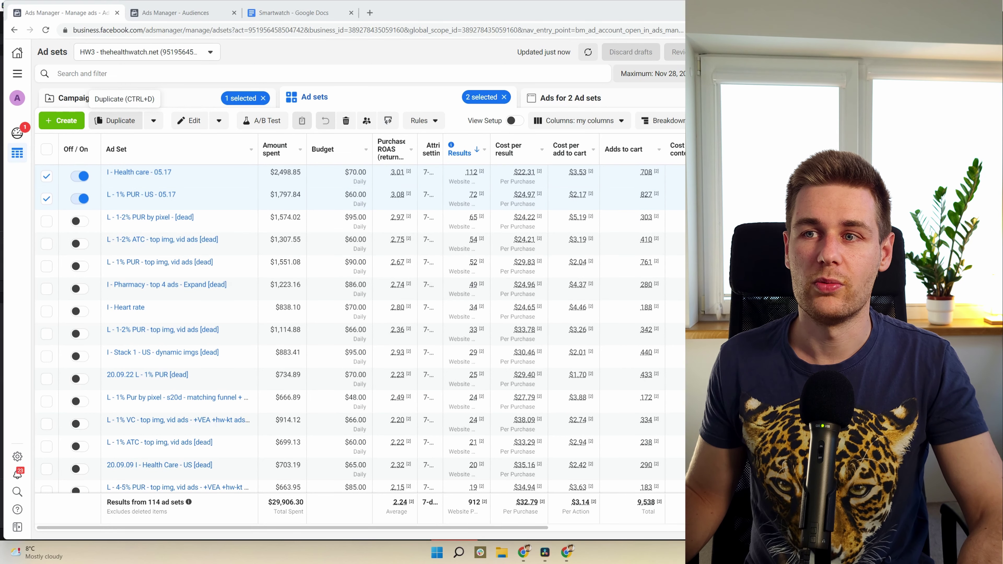
{"action": "left_click", "coordinate": [116, 120]}
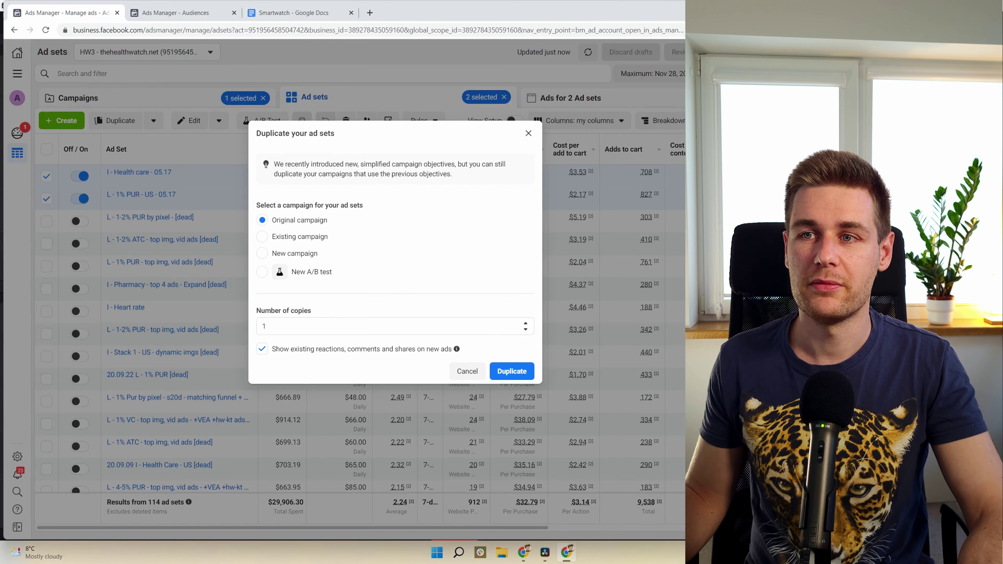
{"action": "left_click", "coordinate": [261, 253]}
{"action": "left_click", "coordinate": [402, 250]}
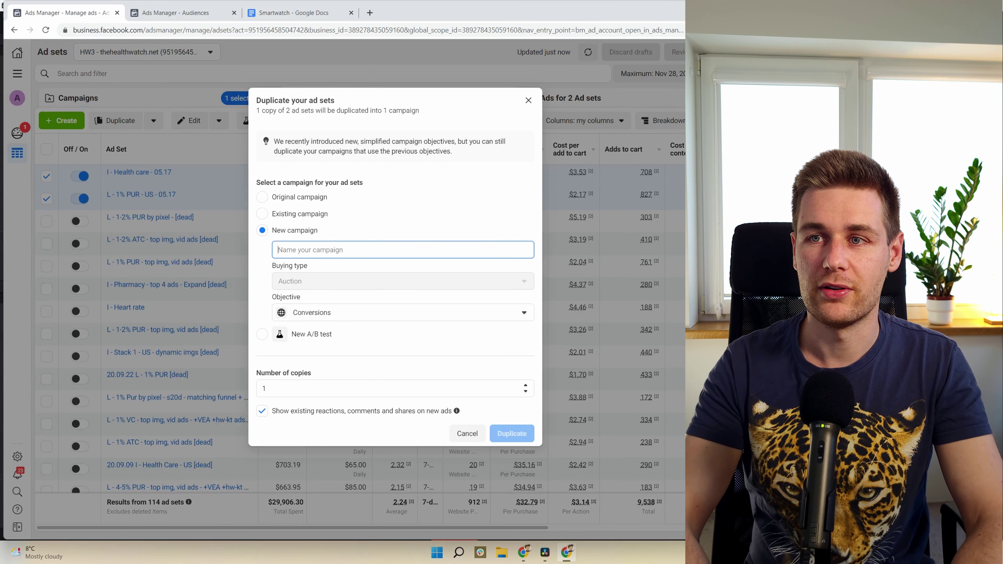
{"action": "type", "text": "US"}
{"action": "key", "text": "BackSpace"}
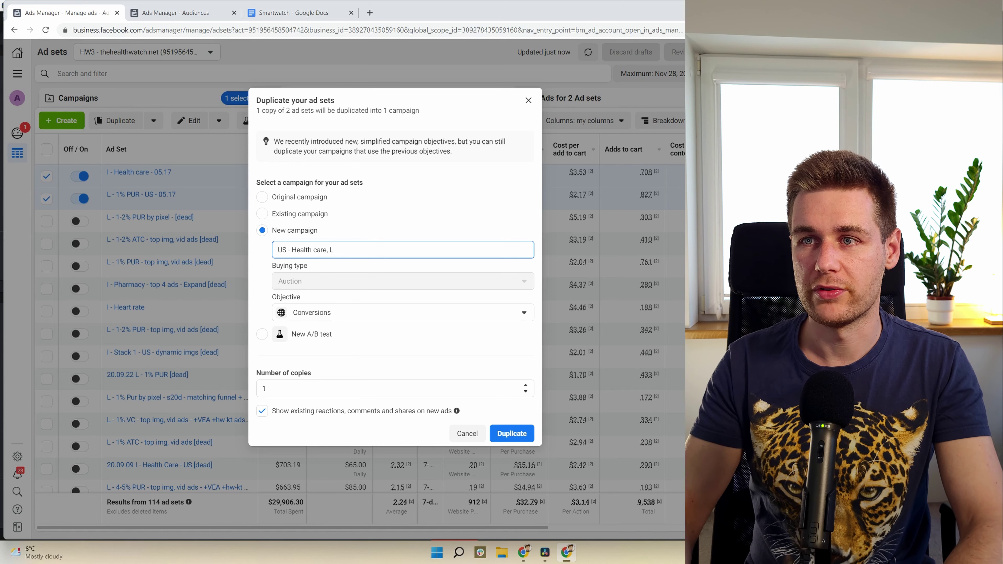
{"action": "type", "text": "PUR"}
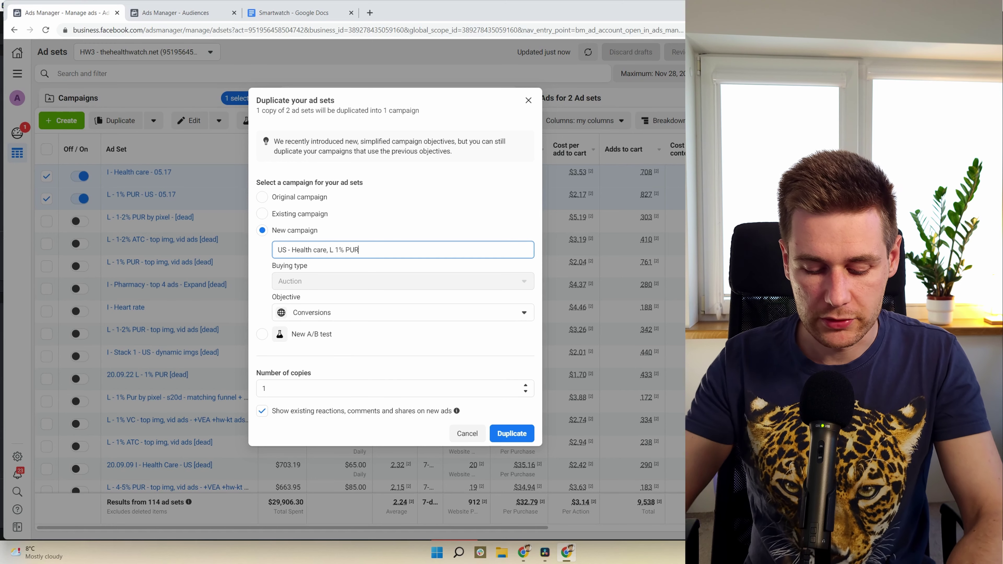
{"action": "type", "text": " - "}
{"action": "type", "text": "CB"}
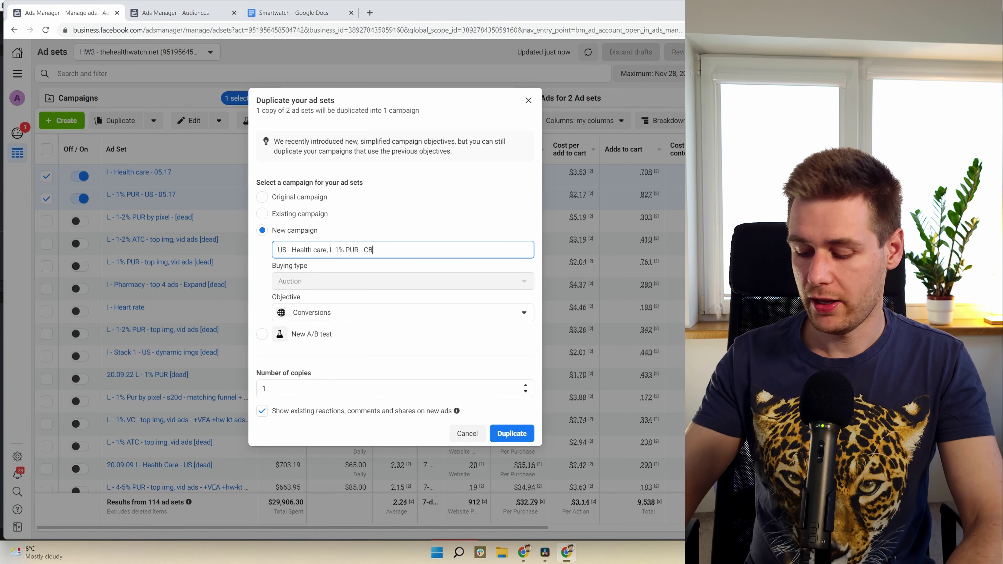
{"action": "type", "text": "O - 05.18"}
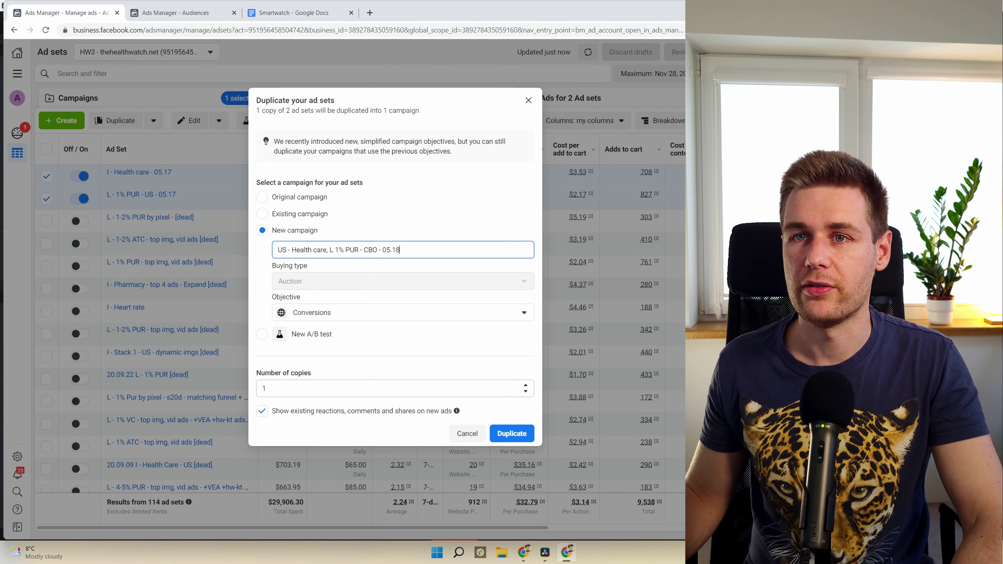
{"action": "left_click", "coordinate": [512, 433]}
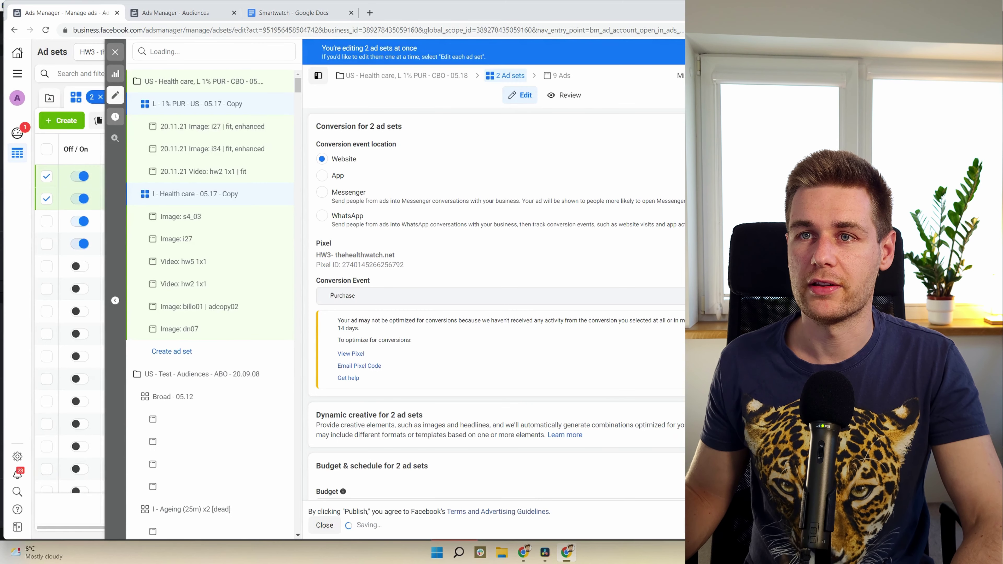
Schedule both duplicated ad sets to start on May 18, 2022 at 12:01 AM.
{"action": "scroll", "coordinate": [496, 304], "scroll_direction": "down", "scroll_amount": 7}
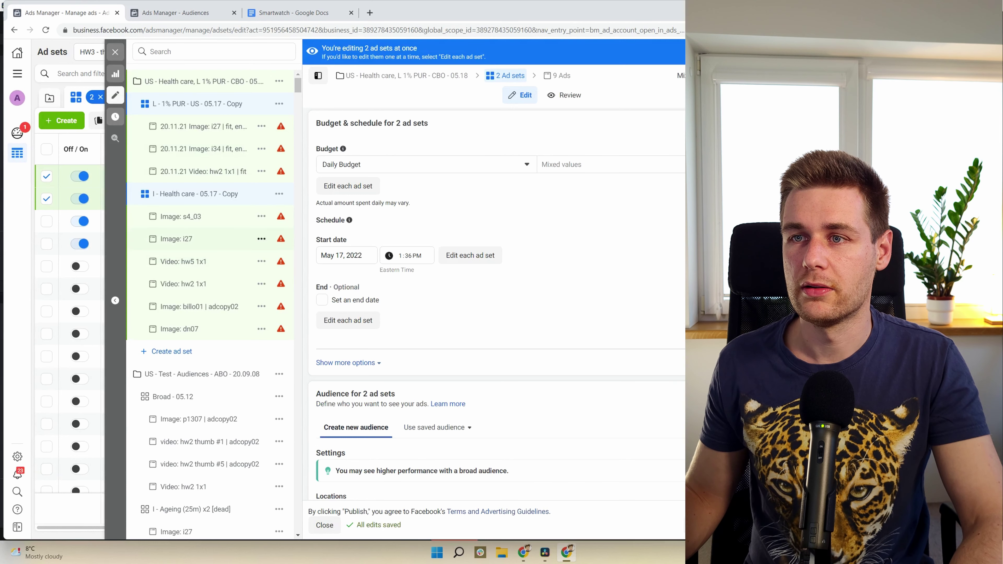
{"action": "left_click", "coordinate": [347, 255]}
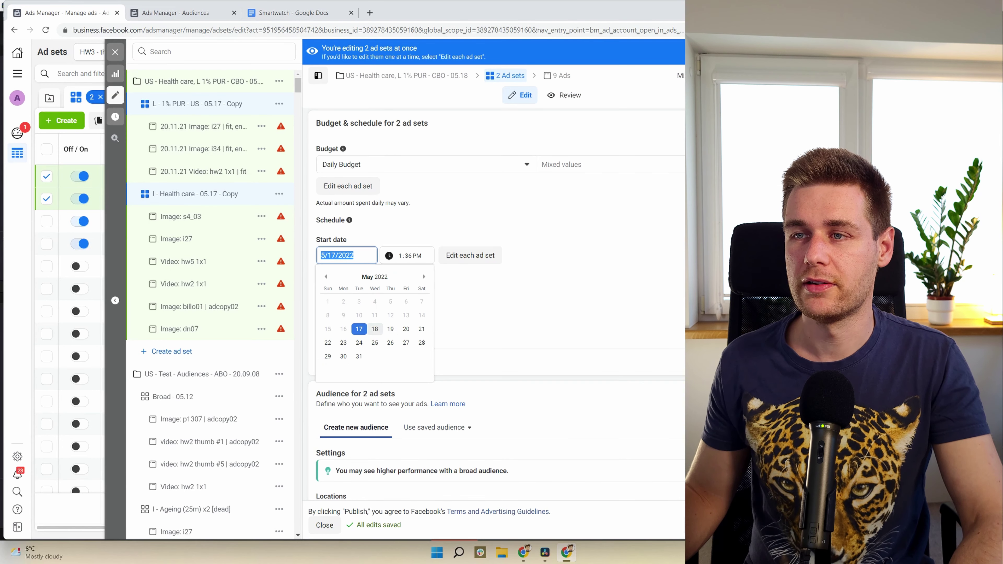
{"action": "left_click", "coordinate": [375, 329]}
{"action": "left_click", "coordinate": [399, 255]}
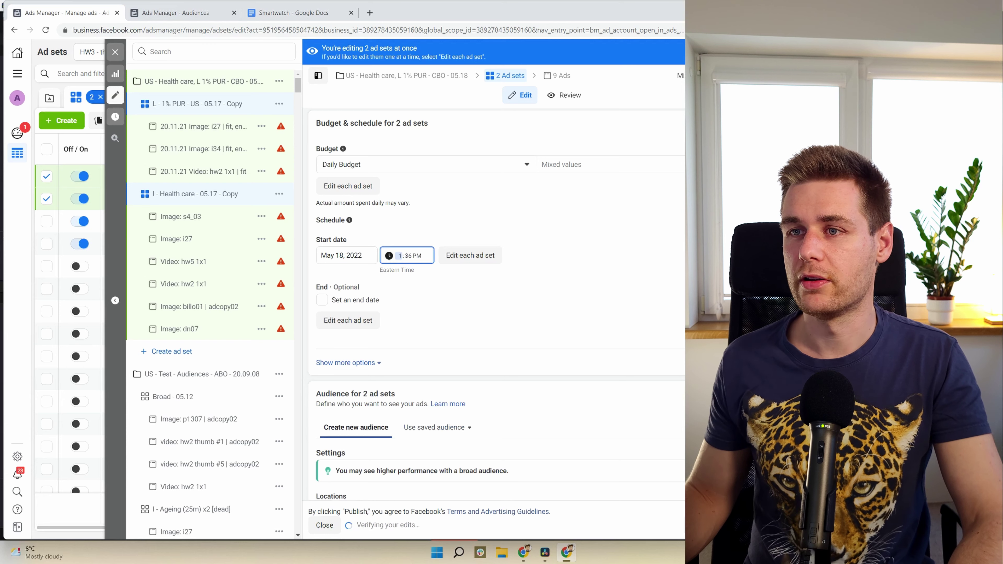
{"action": "type", "text": "201a"}
{"action": "left_click", "coordinate": [400, 256]}
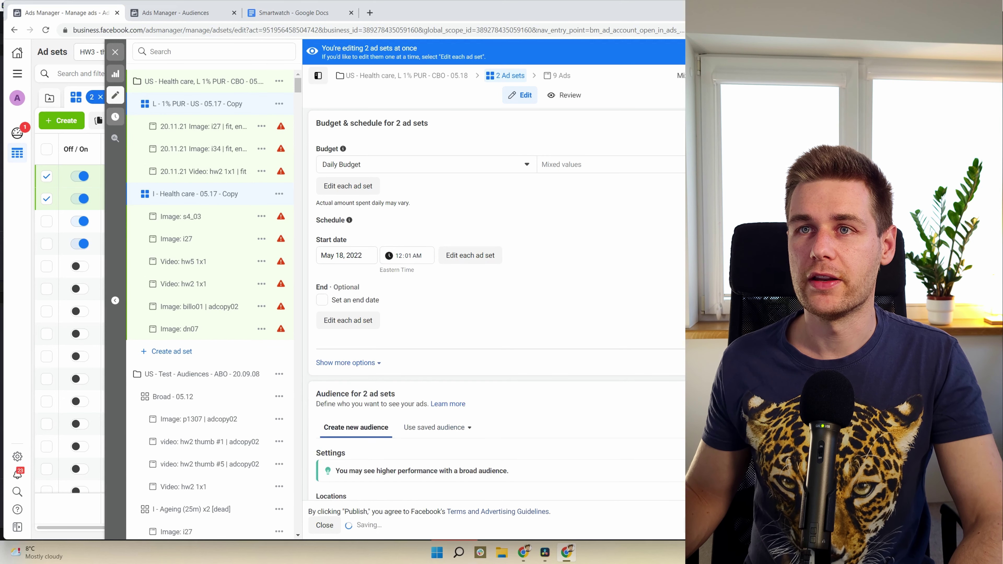
Turn on Campaign Budget Optimization for the "US - Health care, L 1% PUR - CBO - 05.18" campaign.
{"action": "scroll", "coordinate": [494, 300], "scroll_direction": "up", "scroll_amount": 5}
{"action": "left_click", "coordinate": [204, 81]}
{"action": "scroll", "coordinate": [450, 300], "scroll_direction": "down", "scroll_amount": 2}
{"action": "scroll", "coordinate": [450, 292], "scroll_direction": "down", "scroll_amount": 3}
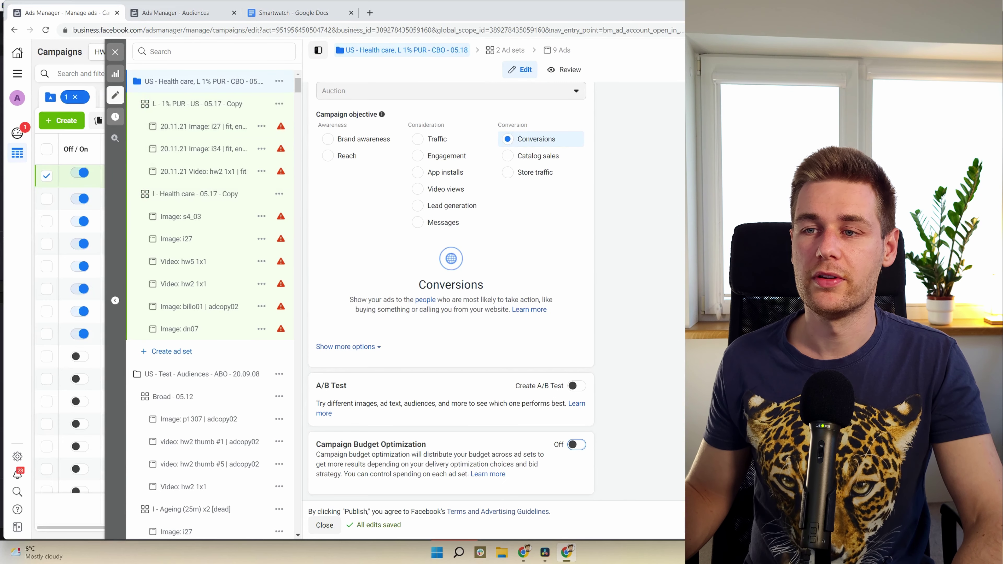
{"action": "left_click", "coordinate": [576, 444]}
{"action": "scroll", "coordinate": [576, 444], "scroll_direction": "down", "scroll_amount": 5}
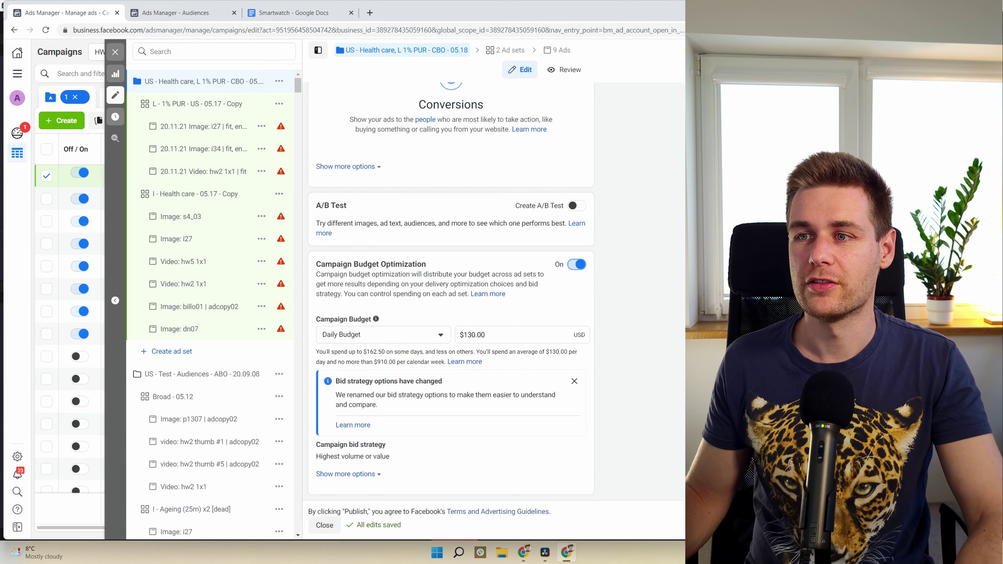
Set the campaign's daily budget to $60.
{"action": "left_click", "coordinate": [485, 335]}
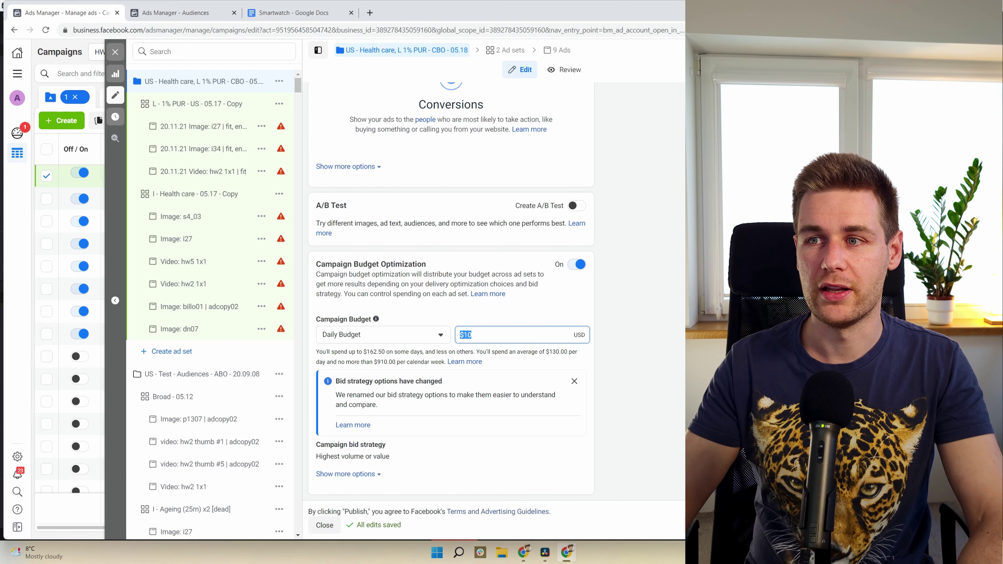
{"action": "type", "text": "20"}
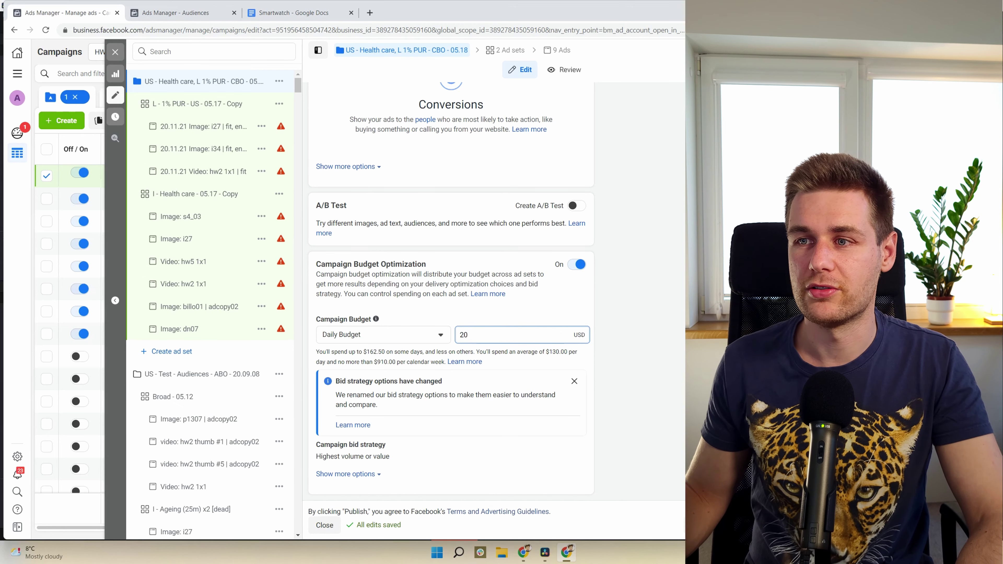
{"action": "key", "text": "BackSpace"}
{"action": "key", "text": "BackSpace"}
{"action": "type", "text": "6"}
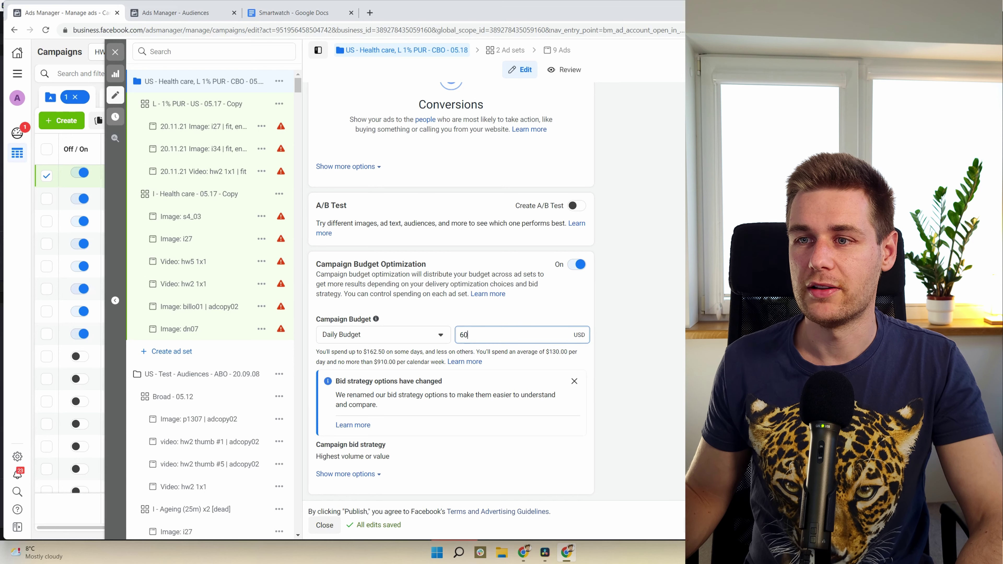
{"action": "key", "text": "Return"}
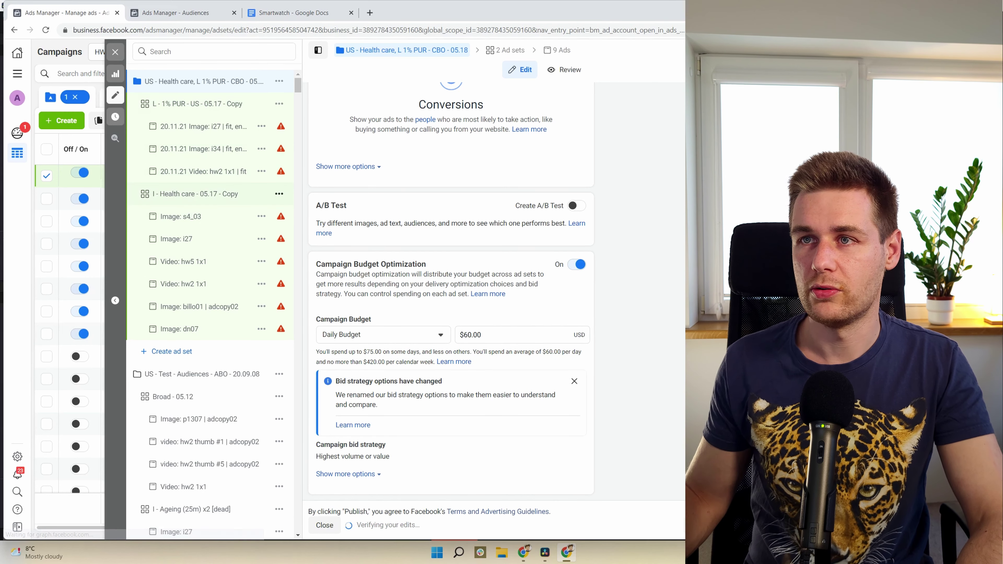
Rename the "I - Health care - 05.17 - Copy" ad set as "I - Health care - 05.18".
{"action": "left_click", "coordinate": [195, 194]}
{"action": "left_click_drag", "start_coordinate": [407, 124], "coordinate": [382, 125]}
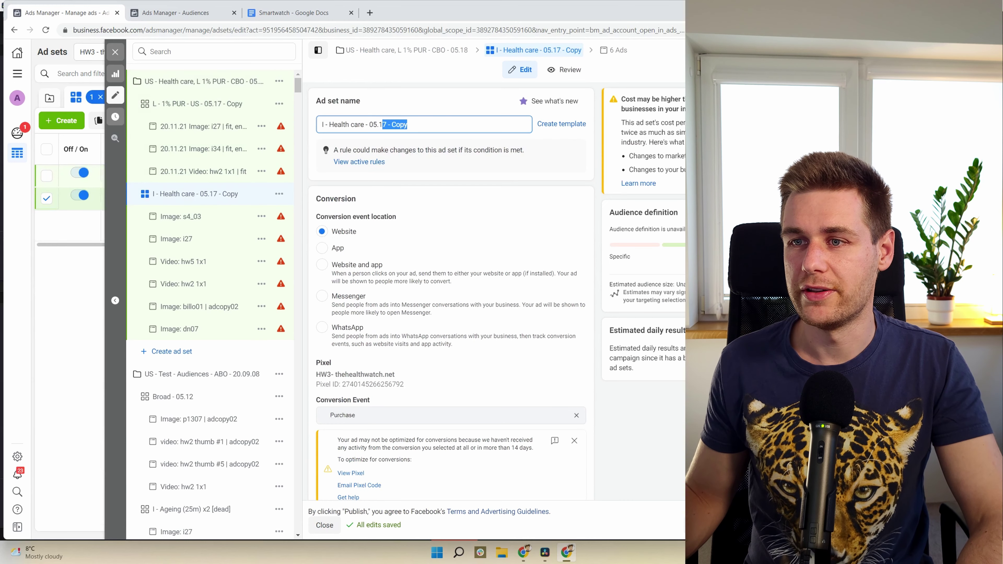
{"action": "scroll", "coordinate": [452, 292], "scroll_direction": "down", "scroll_amount": 10}
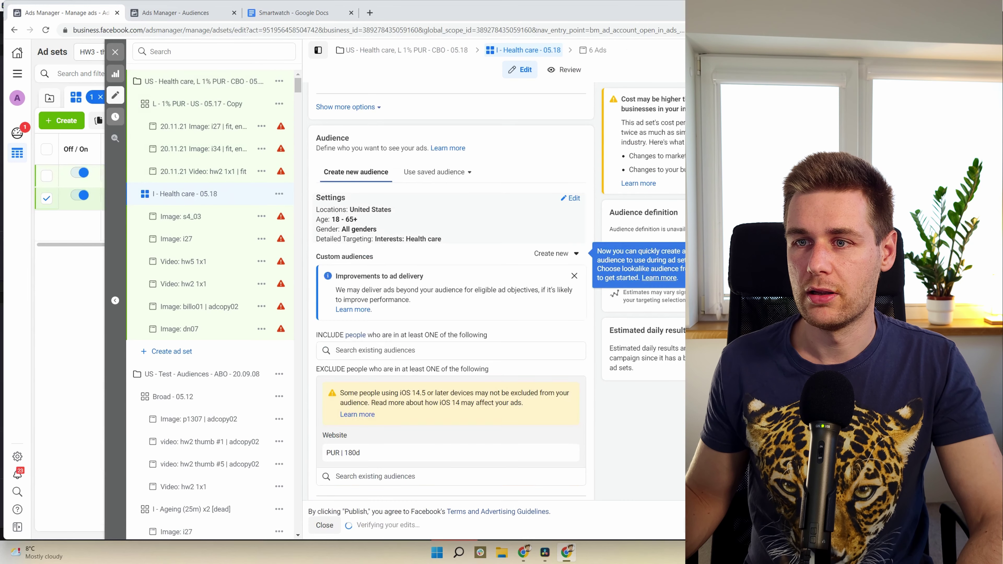
Rename the "L - 1% PUR - US - 05.17 - Copy" ad set as "L - 1% PUR - US - 05.18" and close the editor.
{"action": "scroll", "coordinate": [452, 292], "scroll_direction": "down", "scroll_amount": 8}
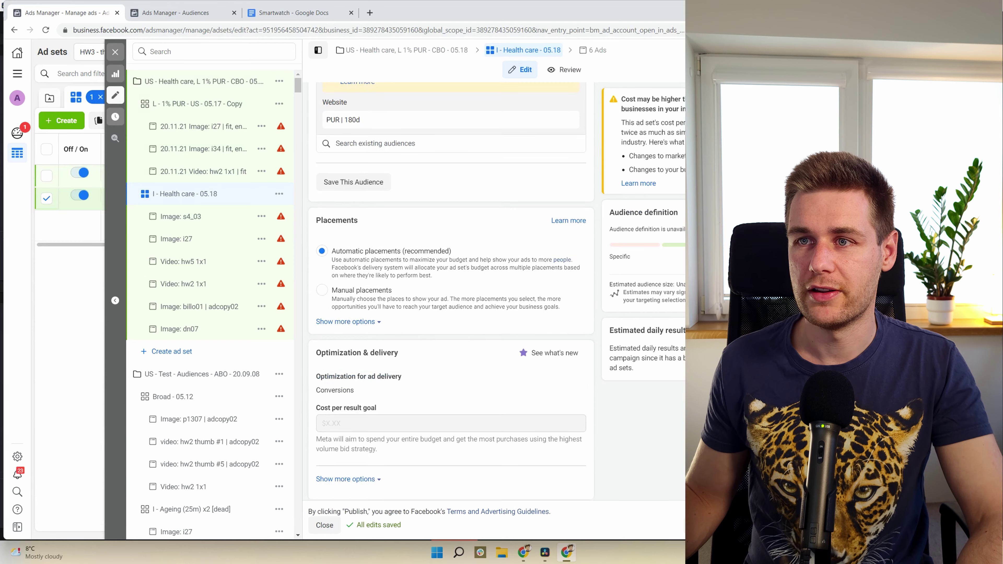
{"action": "scroll", "coordinate": [451, 292], "scroll_direction": "up", "scroll_amount": 10}
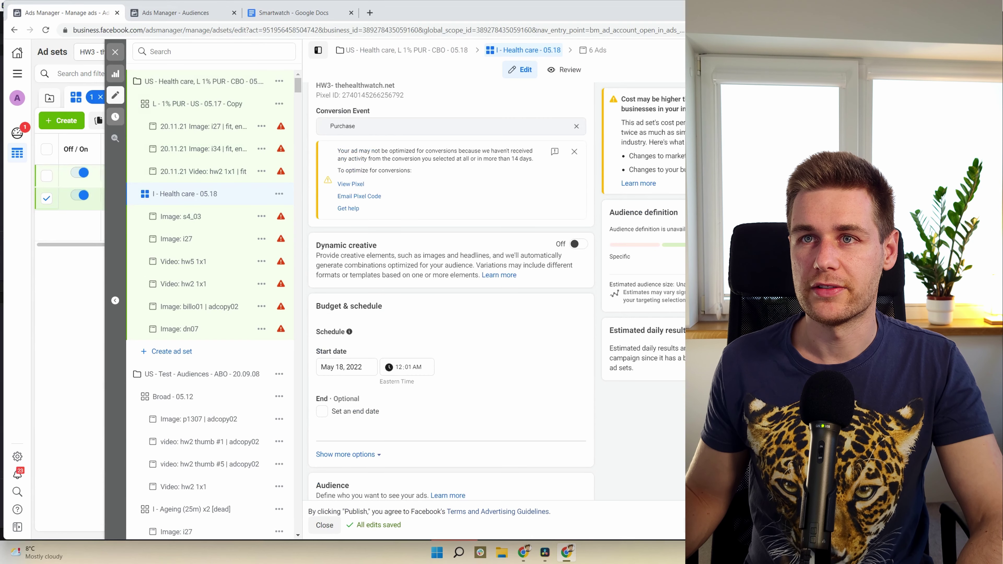
{"action": "left_click", "coordinate": [197, 104]}
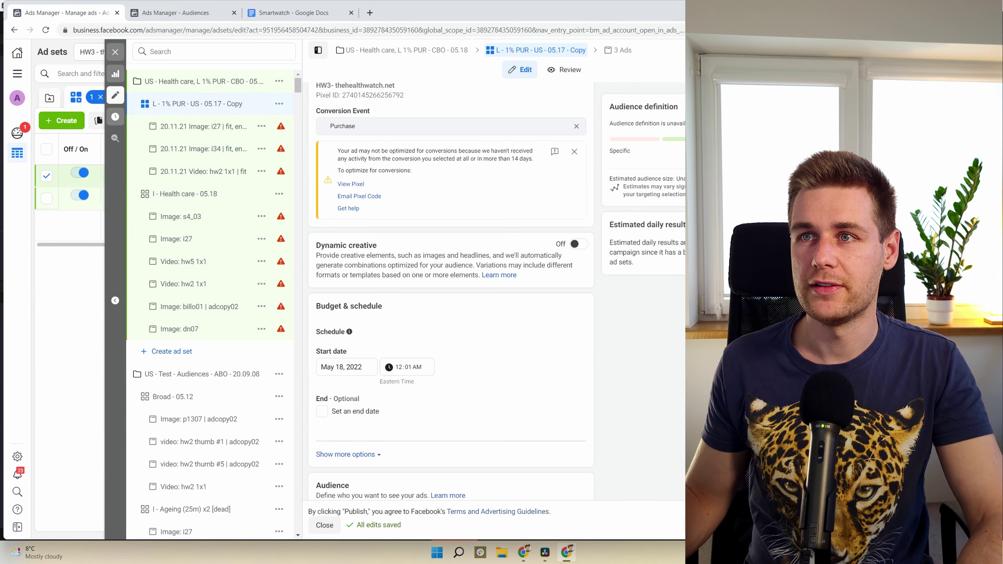
{"action": "scroll", "coordinate": [452, 292], "scroll_direction": "up", "scroll_amount": 7}
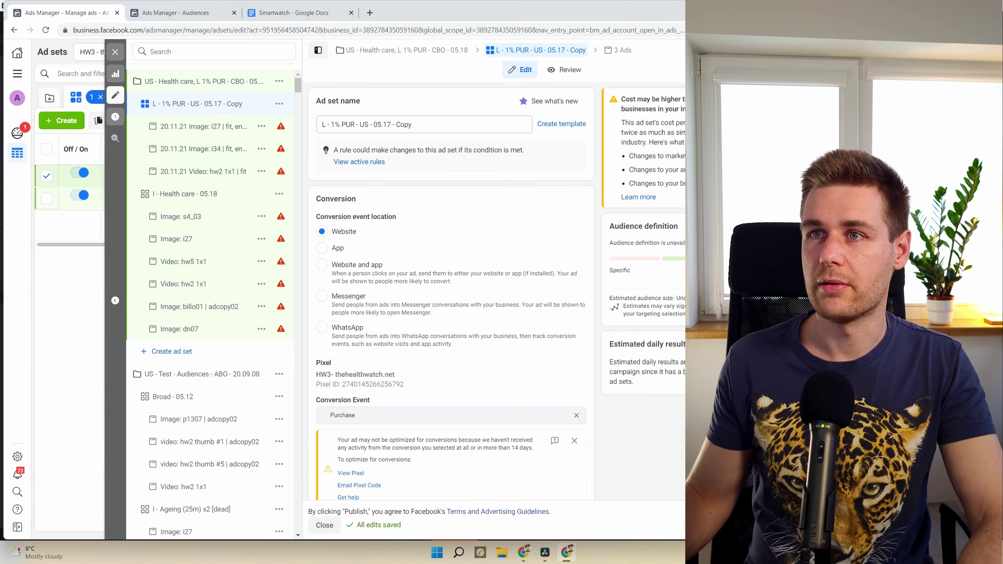
{"action": "left_click_drag", "start_coordinate": [412, 124], "coordinate": [387, 125]}
{"action": "type", "text": "8"}
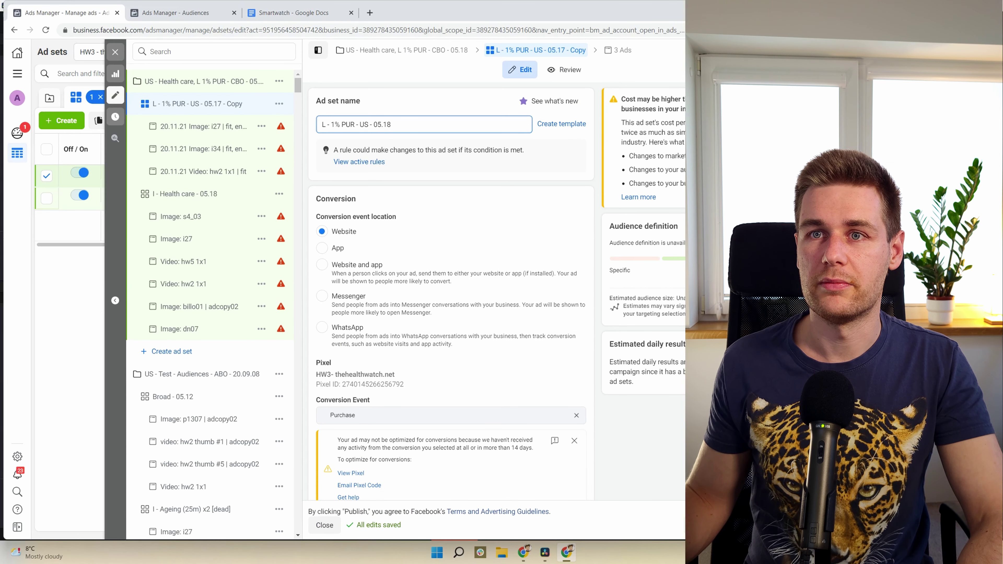
{"action": "key", "text": "Escape"}
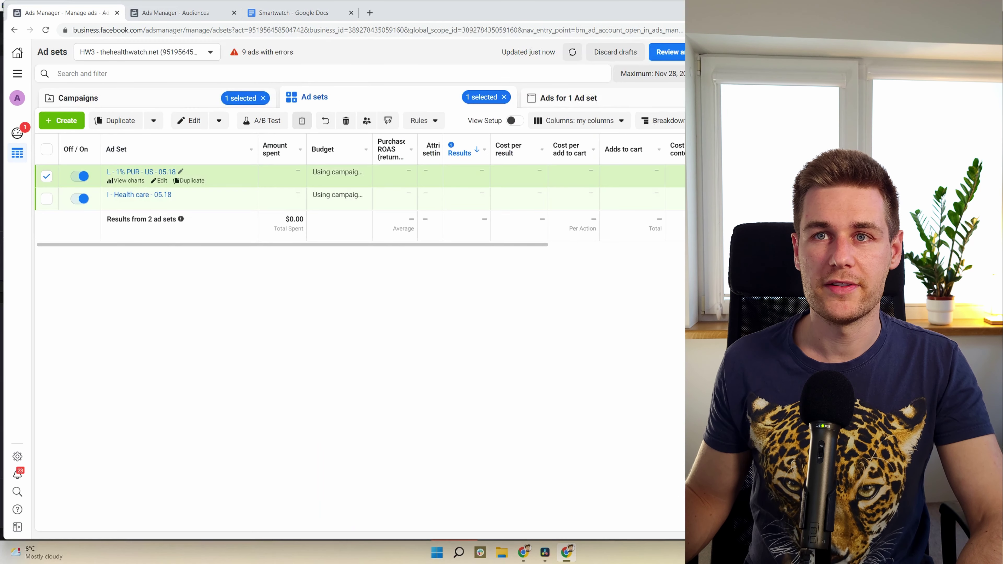
Duplicate both 05.18 ad sets within their original campaign with 2 copies each, keeping the existing reactions, comments and shares.
{"action": "left_click", "coordinate": [47, 199]}
{"action": "left_click", "coordinate": [115, 121]}
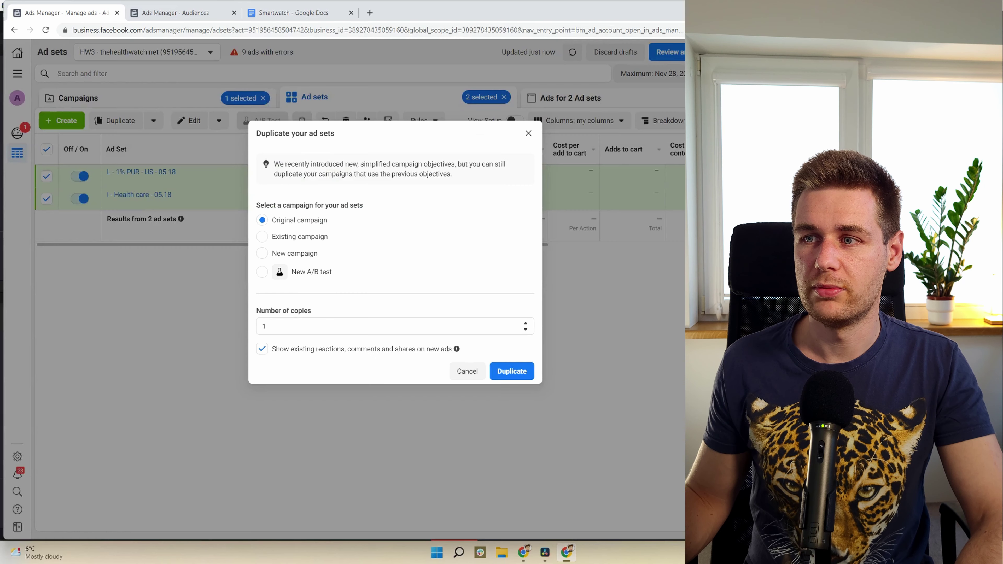
{"action": "left_click", "coordinate": [525, 323]}
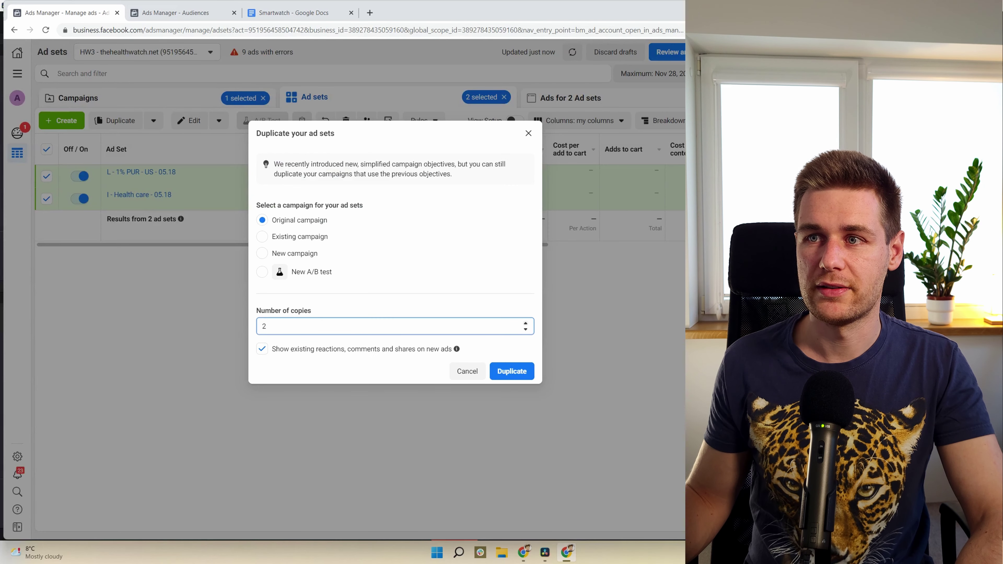
{"action": "left_click", "coordinate": [511, 370]}
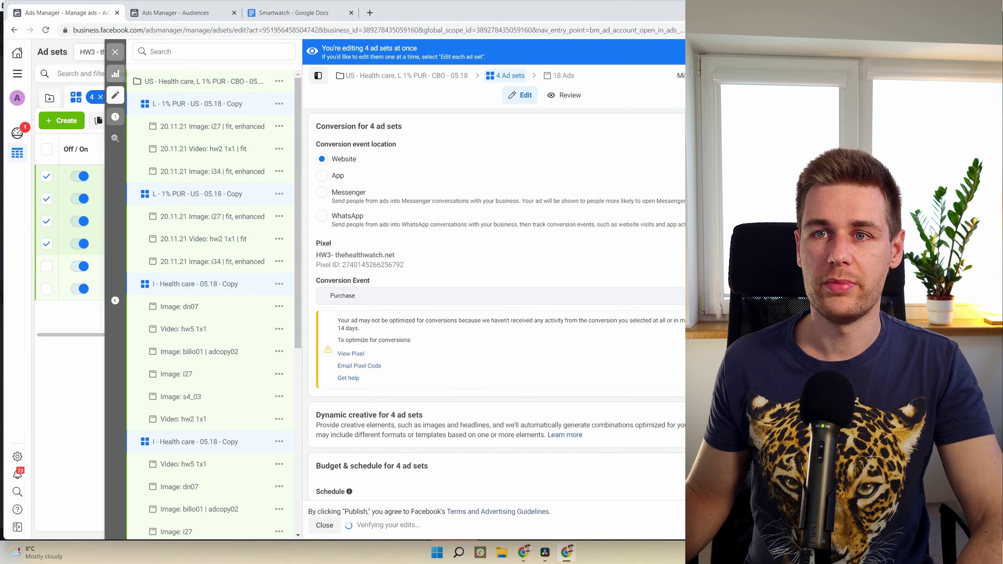
{"action": "left_click", "coordinate": [115, 51]}
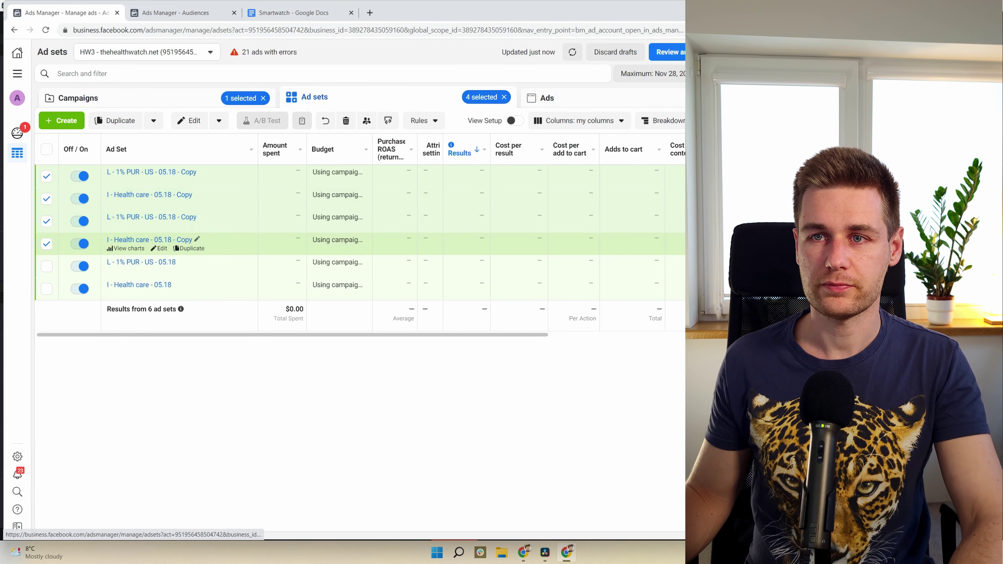
Rename the lower pair of copied ad sets as "I - Health care - 05.18 - #1" and "L - 1% PUR - US - 05.18 - #1".
{"action": "left_click", "coordinate": [197, 240]}
{"action": "double_click", "coordinate": [200, 261]}
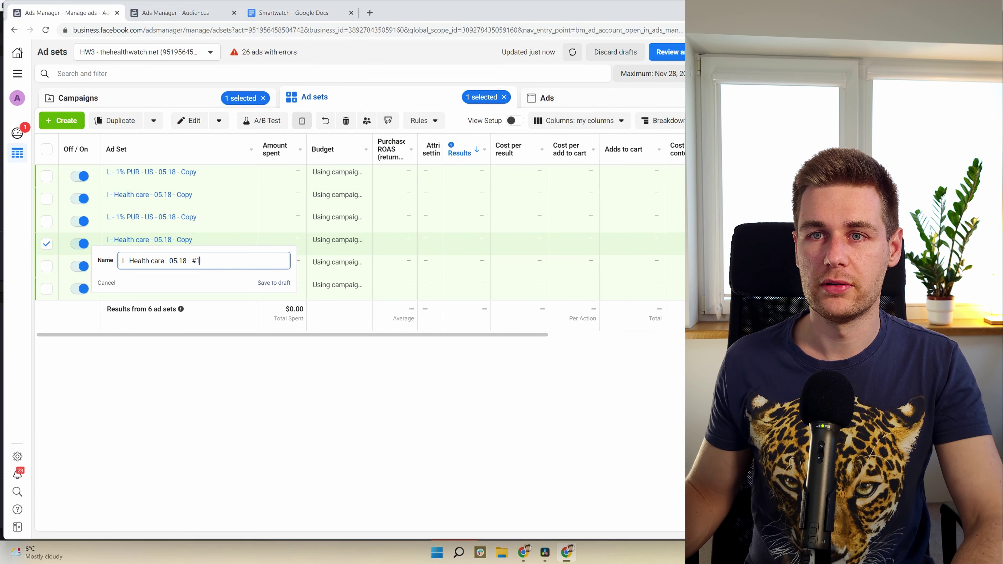
{"action": "double_click", "coordinate": [263, 283]}
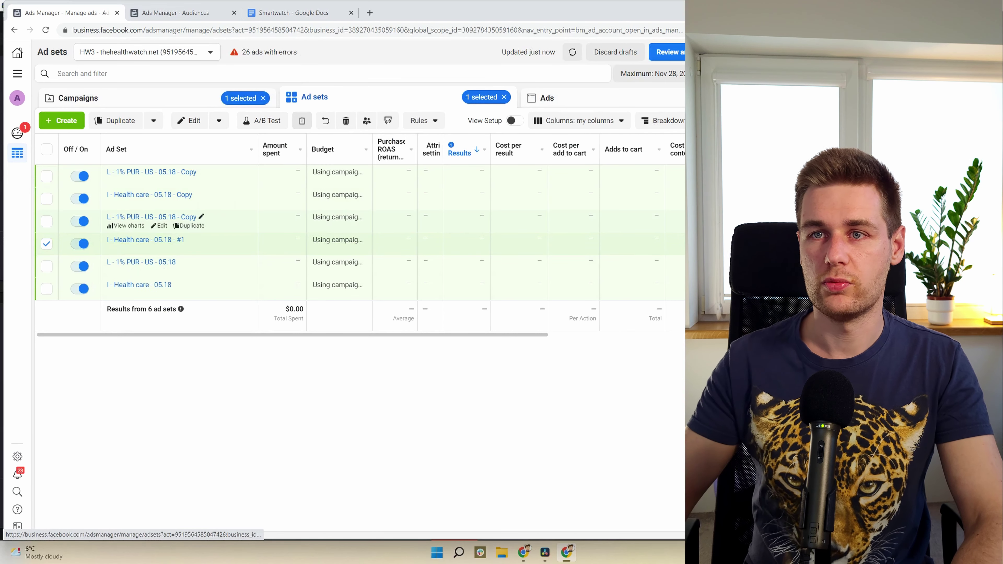
{"action": "left_click", "coordinate": [201, 216]}
{"action": "double_click", "coordinate": [204, 238]}
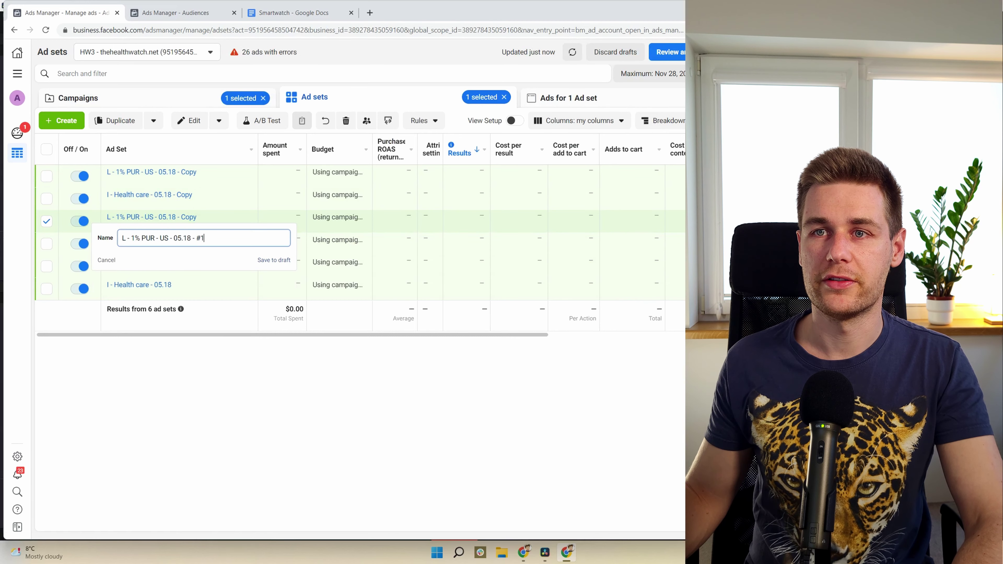
{"action": "left_click", "coordinate": [274, 260]}
Rename the two remaining copied ad sets as "I - Health care - 05.18 - #2" and "L - 1% PUR - US - 05.18 - #2".
{"action": "left_click", "coordinate": [198, 195]}
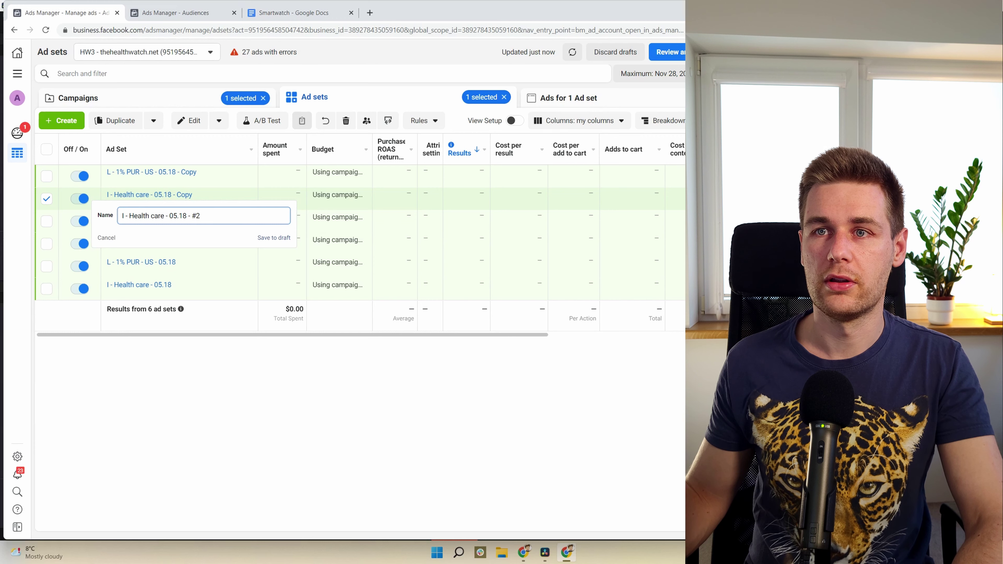
{"action": "left_click", "coordinate": [274, 237]}
{"action": "left_click", "coordinate": [202, 172]}
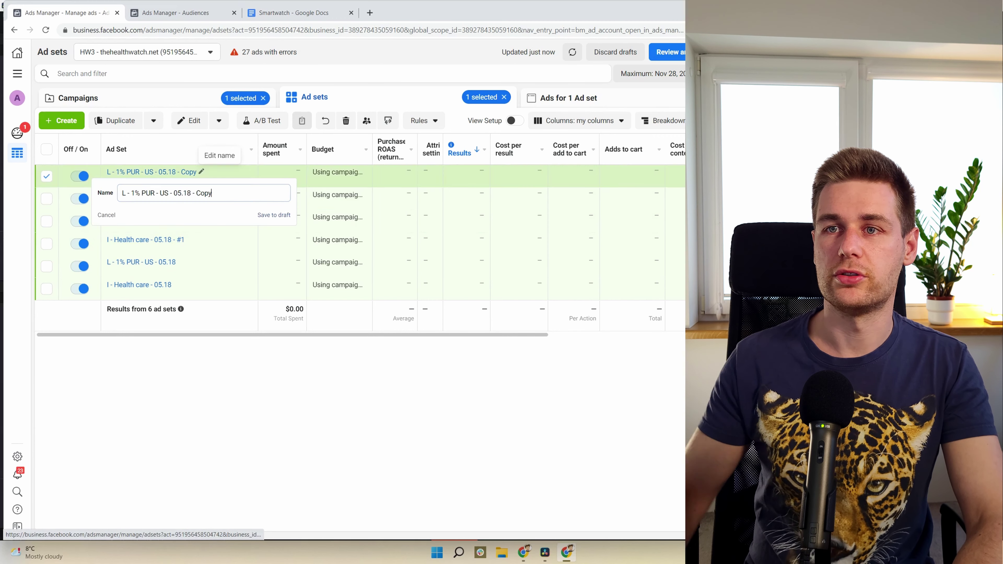
{"action": "type", "text": "#2"}
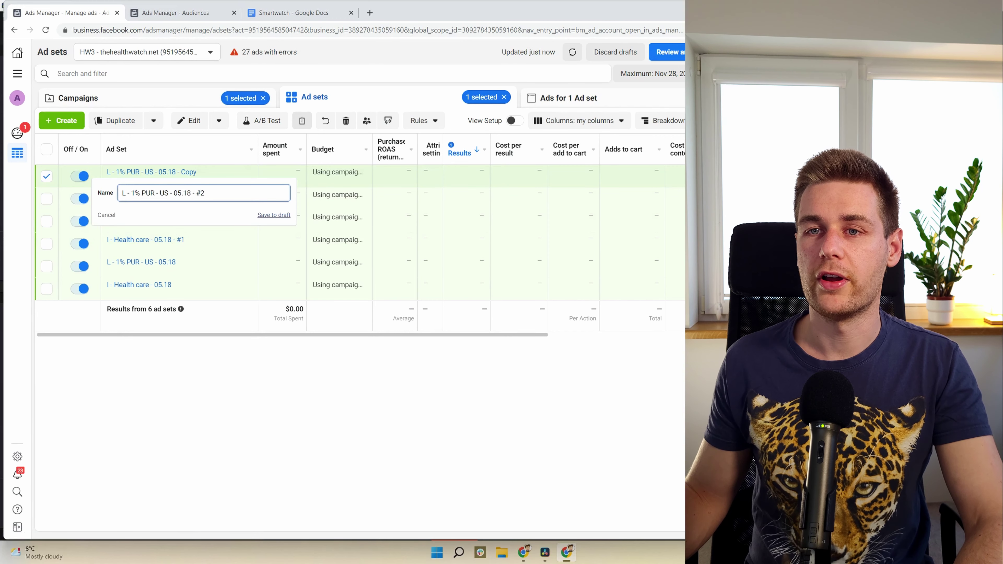
{"action": "left_click", "coordinate": [274, 214]}
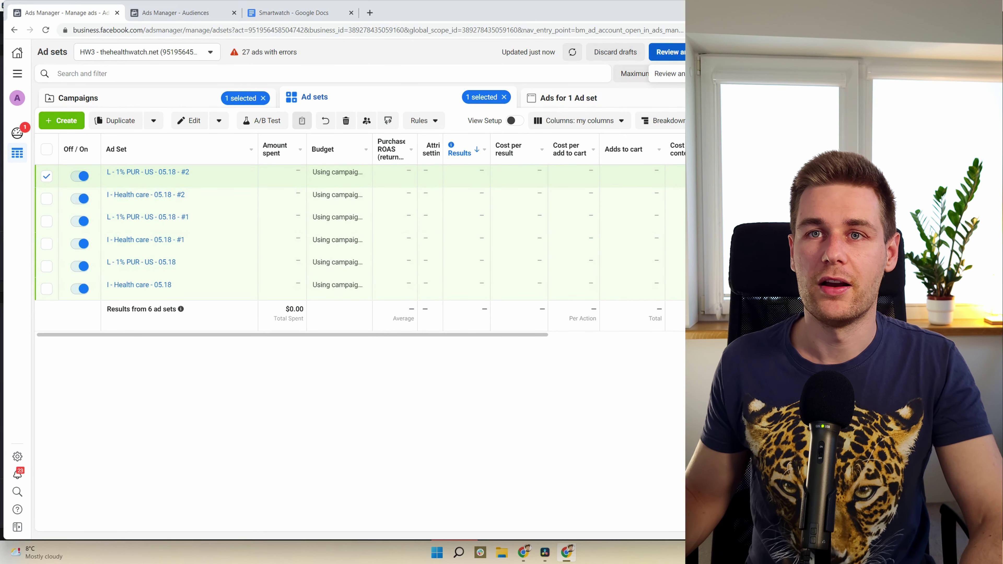
Duplicate the "I - Health care - 05.17" and "L - 1% PUR - US - 05.17" ad sets once into the existing "US - Test - Audiences - ABO - 20.09.08" campaign.
{"action": "left_click", "coordinate": [77, 98]}
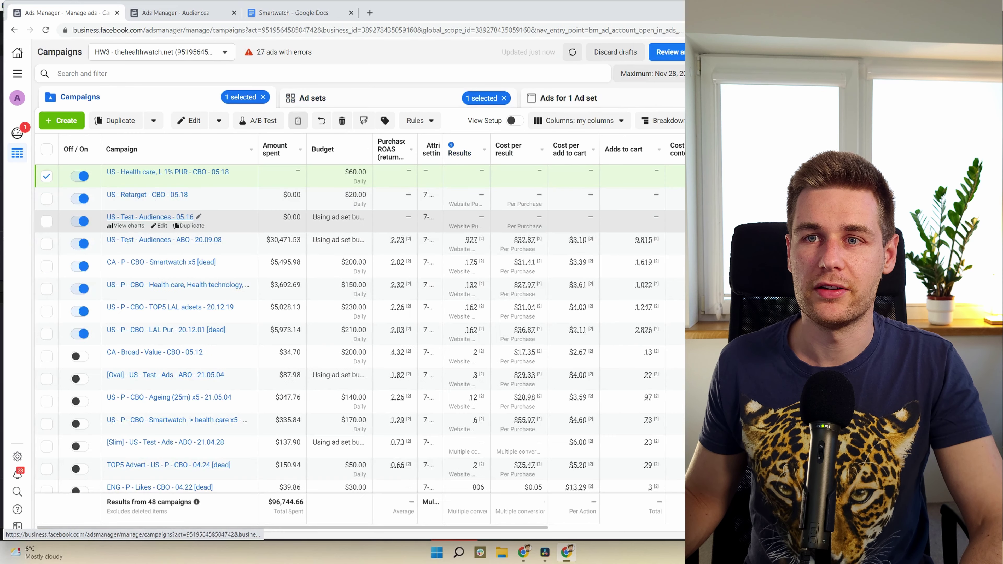
{"action": "left_click", "coordinate": [164, 239]}
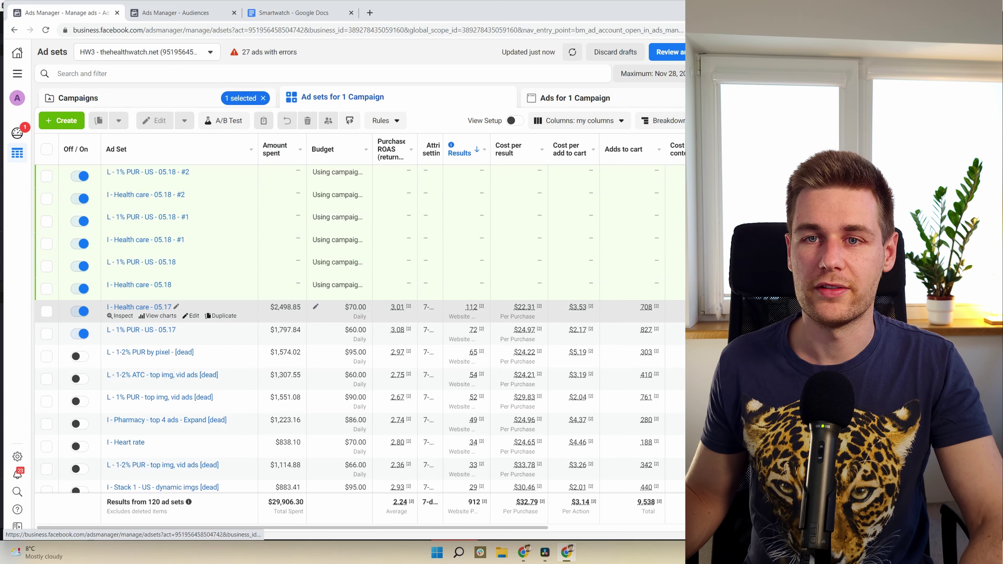
{"action": "left_click", "coordinate": [46, 312]}
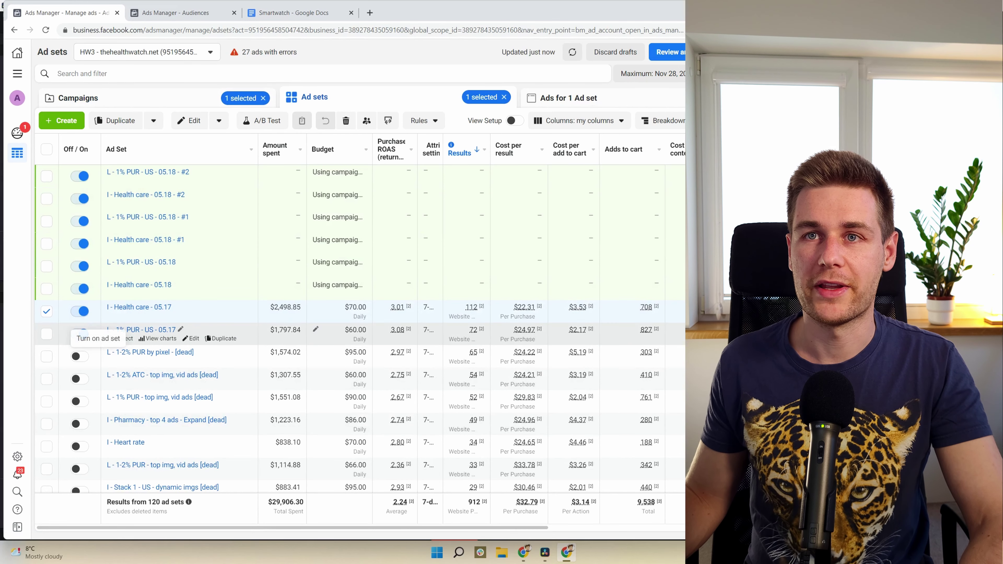
{"action": "left_click", "coordinate": [46, 333]}
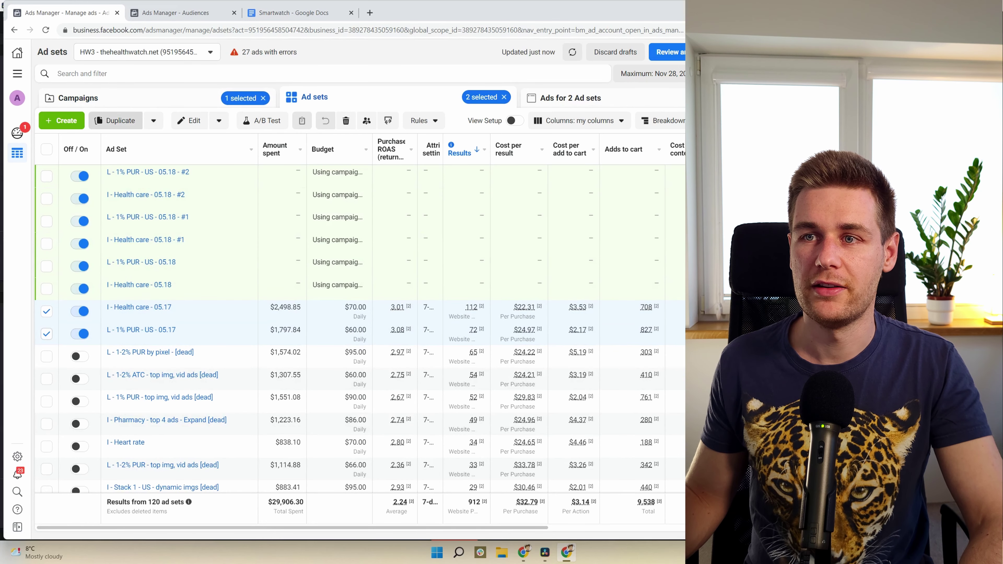
{"action": "left_click", "coordinate": [117, 120]}
{"action": "left_click", "coordinate": [262, 236]}
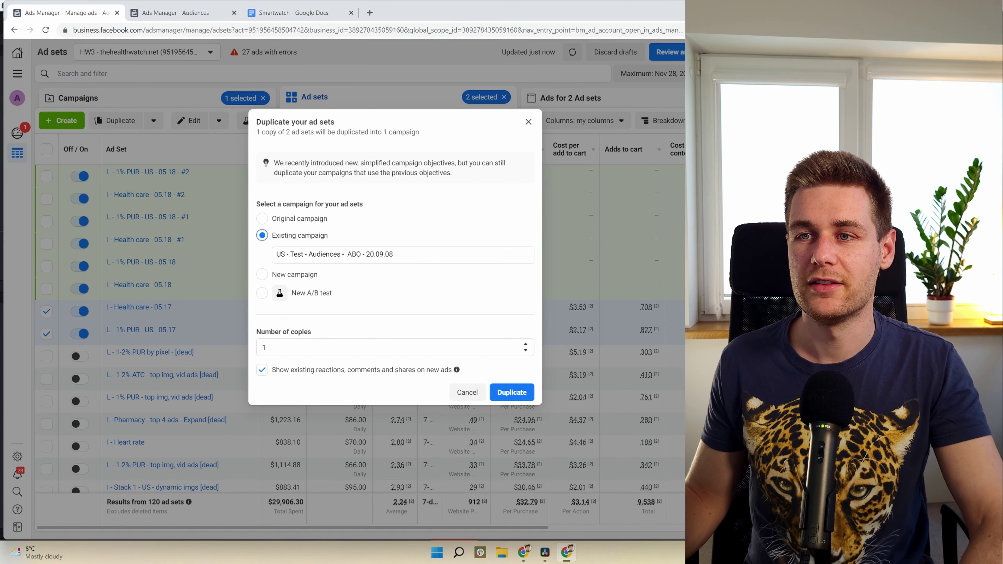
{"action": "left_click_drag", "start_coordinate": [393, 255], "coordinate": [301, 254]}
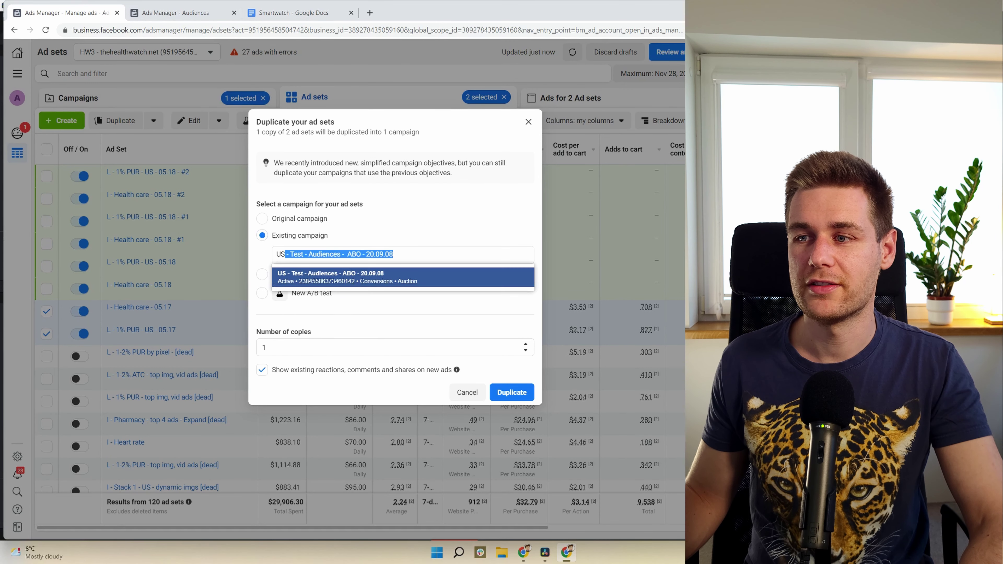
{"action": "left_click", "coordinate": [512, 392]}
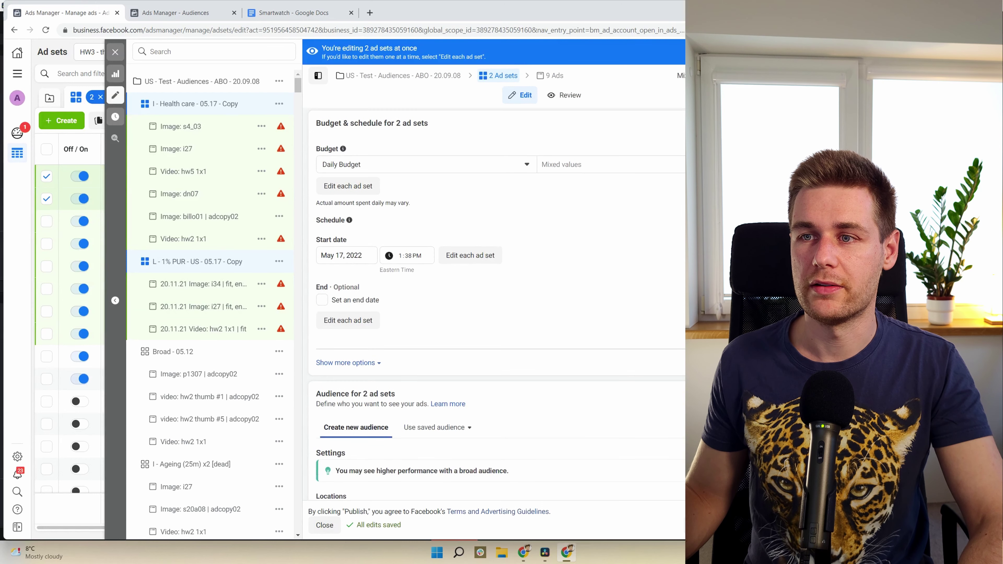
Schedule the two new 05.17 ad set copies to start on May 18, 2022 at 12:01 AM.
{"action": "left_click", "coordinate": [346, 255]}
{"action": "left_click", "coordinate": [374, 329]}
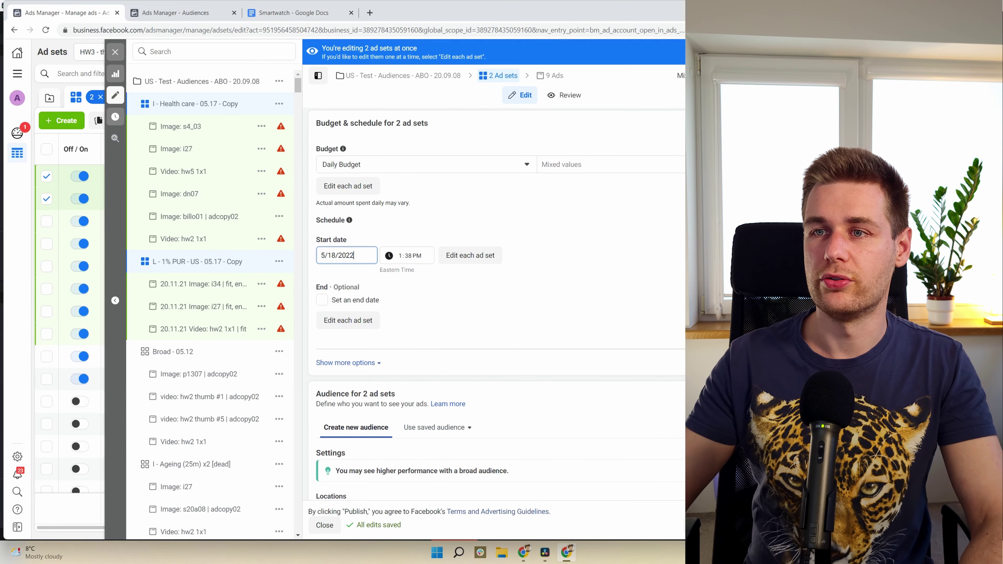
{"action": "key", "text": "Tab"}
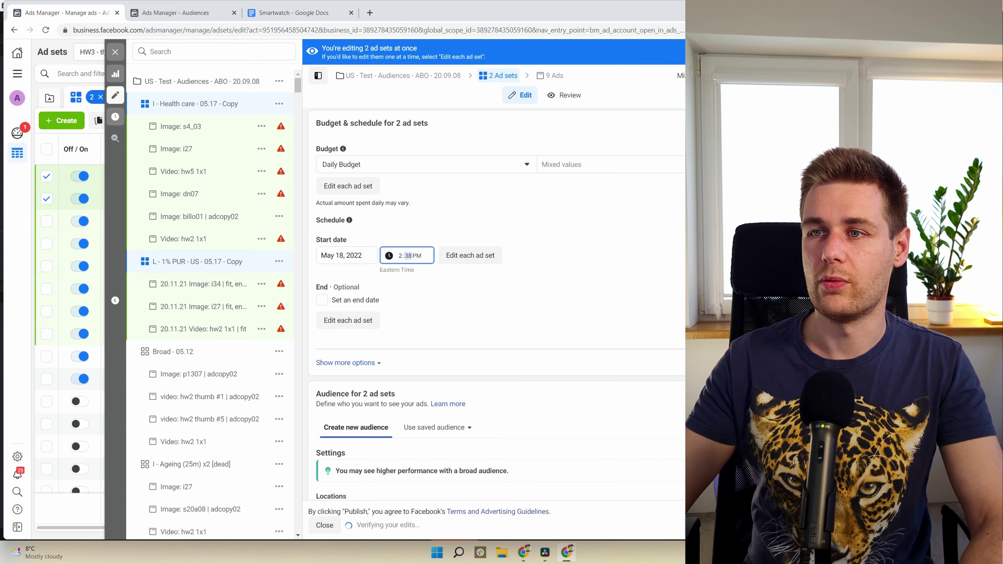
{"action": "left_click", "coordinate": [400, 255]}
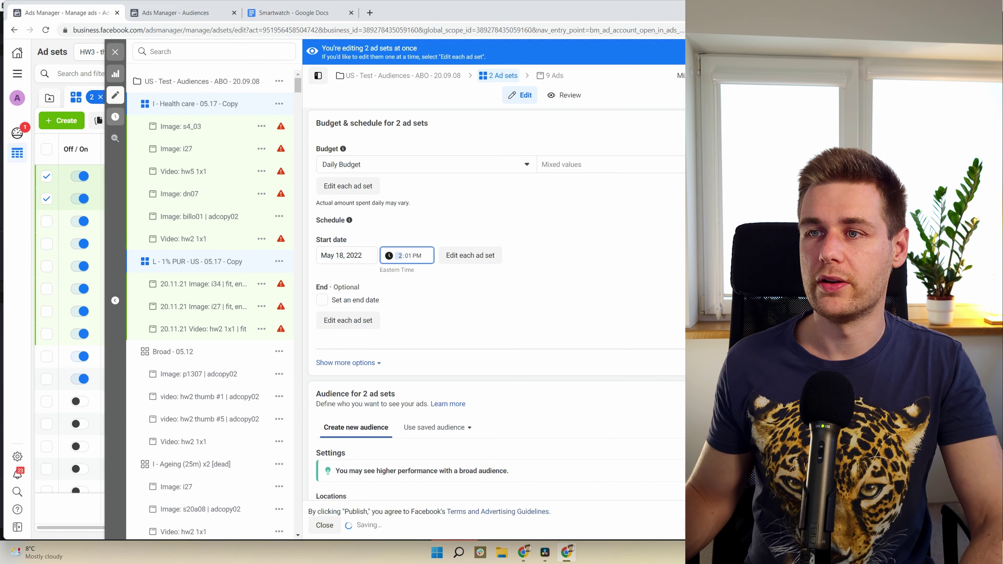
{"action": "type", "text": "12"}
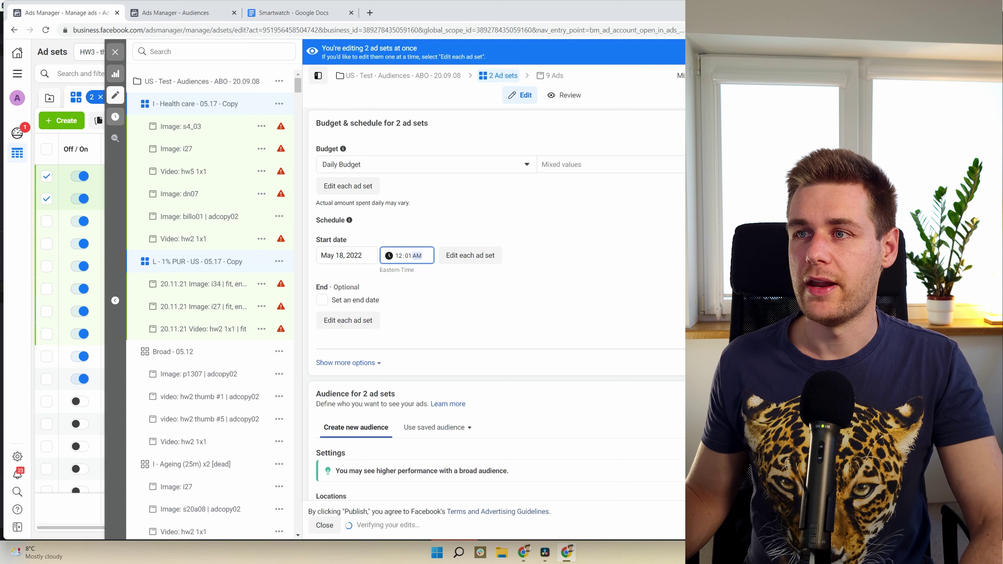
{"action": "key", "text": "Tab"}
Set the daily budget of both 05.17 ad set copies to $20 and close the editor.
{"action": "scroll", "coordinate": [494, 304], "scroll_direction": "down", "scroll_amount": 2}
{"action": "scroll", "coordinate": [494, 305], "scroll_direction": "up", "scroll_amount": 4}
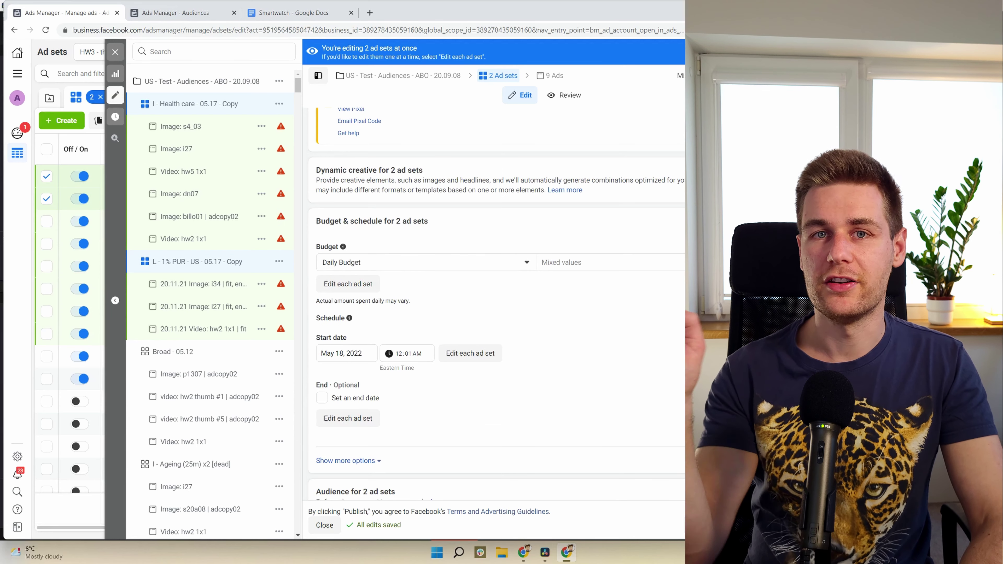
{"action": "left_click", "coordinate": [610, 262]}
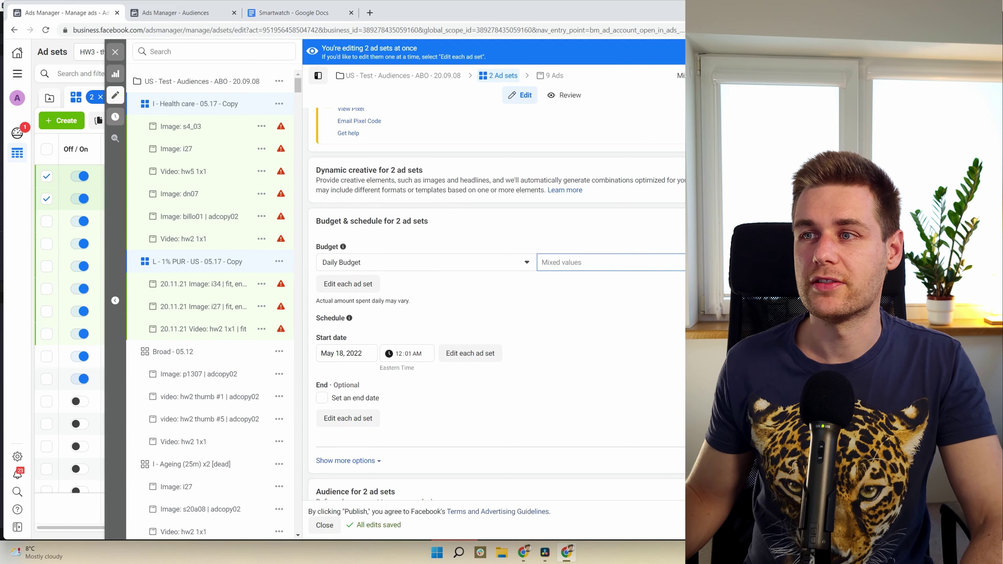
{"action": "type", "text": "20"}
{"action": "key", "text": "Return"}
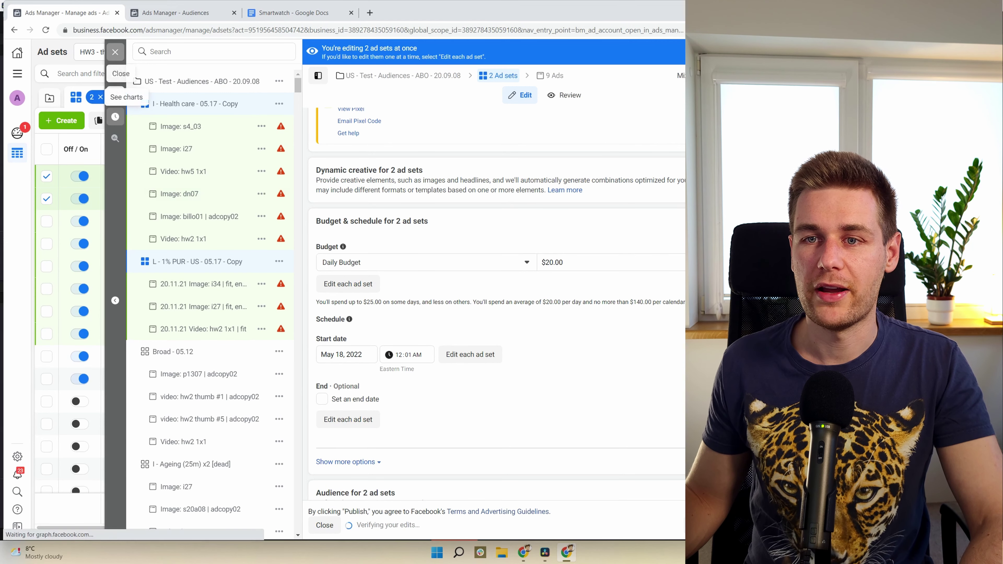
{"action": "left_click", "coordinate": [115, 52]}
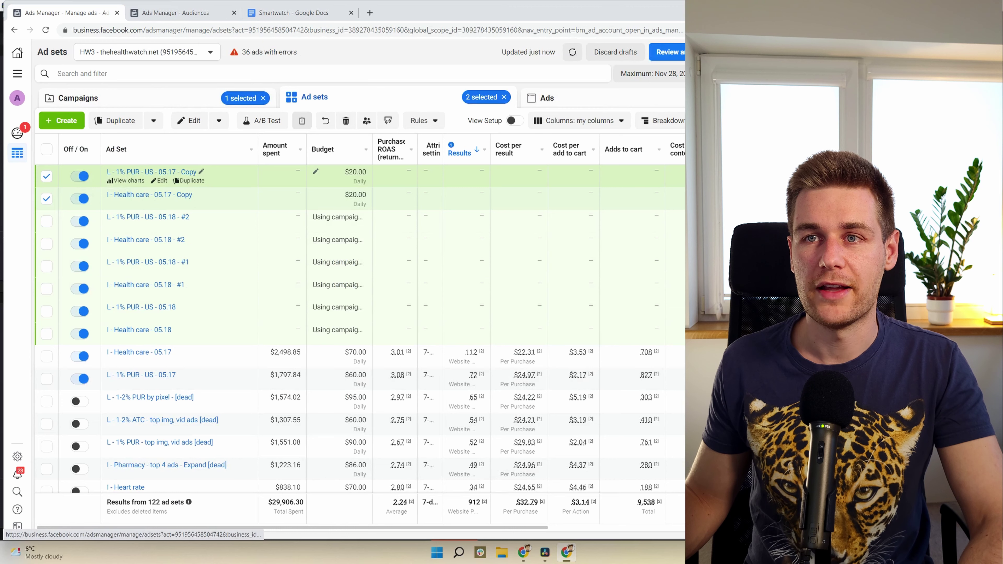
Rename the two 05.17 ad set copies as "L - 1% PUR - US - 05.17 - 2x" and "I - Health care - 05.17 - 2x".
{"action": "left_click", "coordinate": [201, 172]}
{"action": "double_click", "coordinate": [204, 193]}
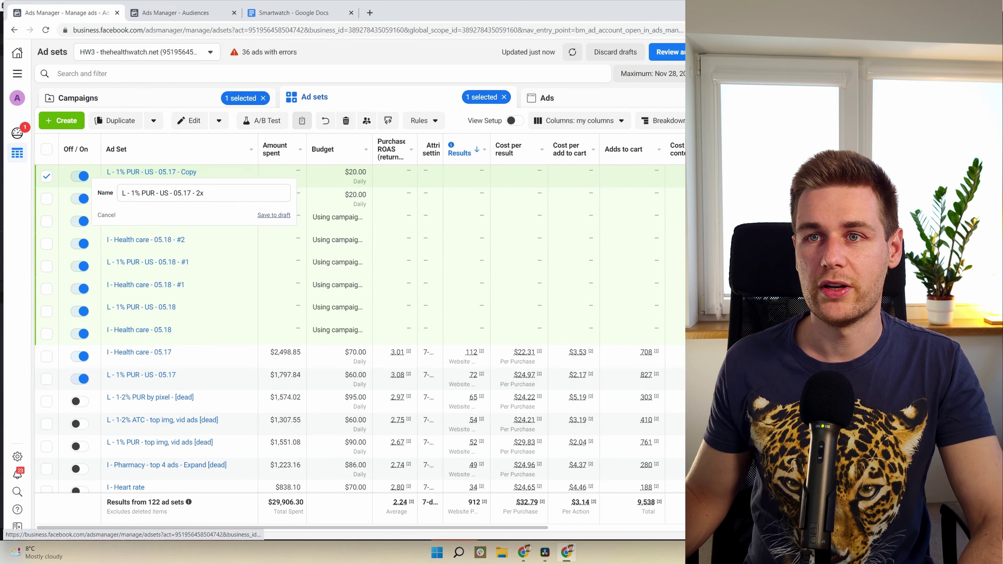
{"action": "left_click", "coordinate": [274, 215]}
{"action": "left_click", "coordinate": [196, 194]}
{"action": "double_click", "coordinate": [200, 216]}
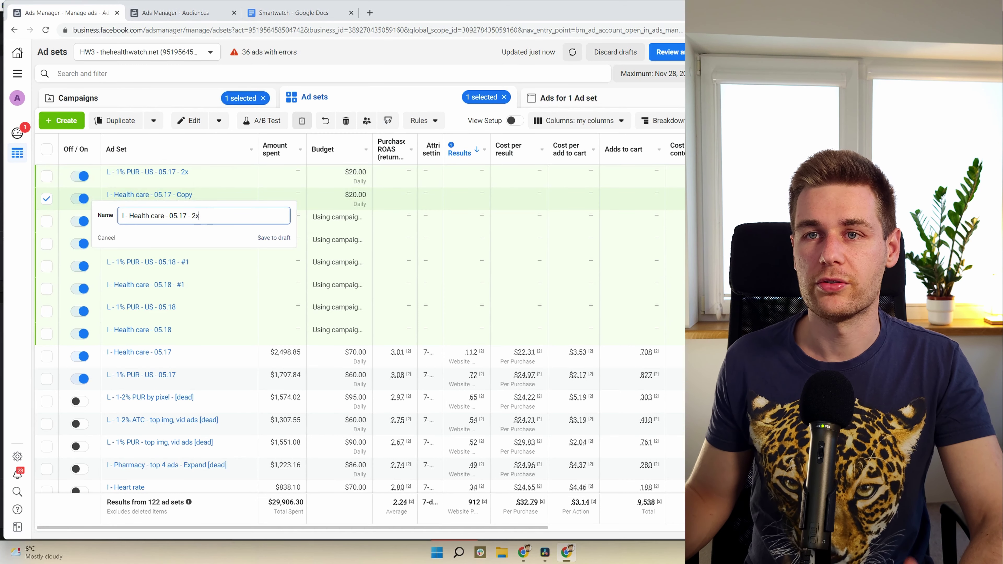
{"action": "left_click", "coordinate": [274, 238]}
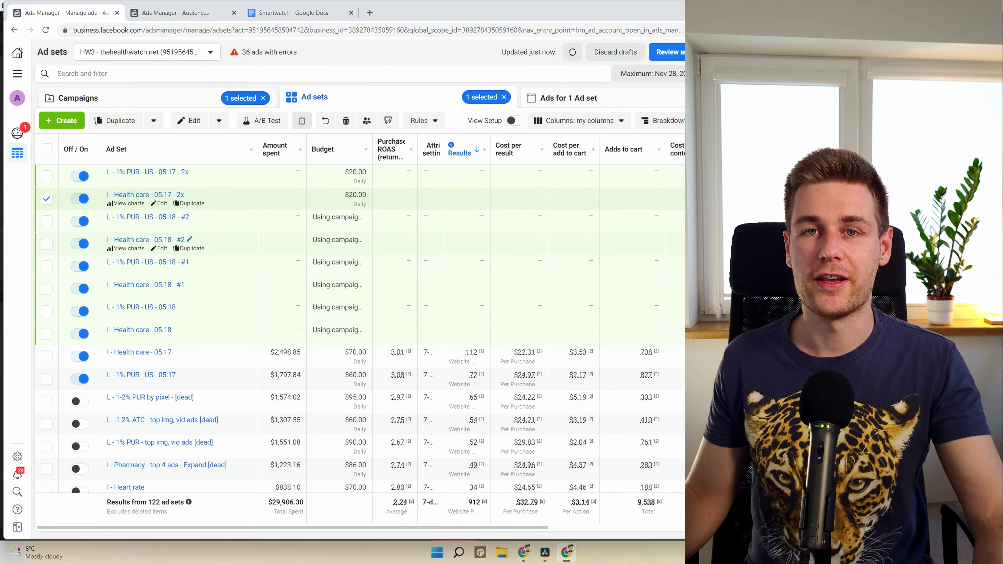